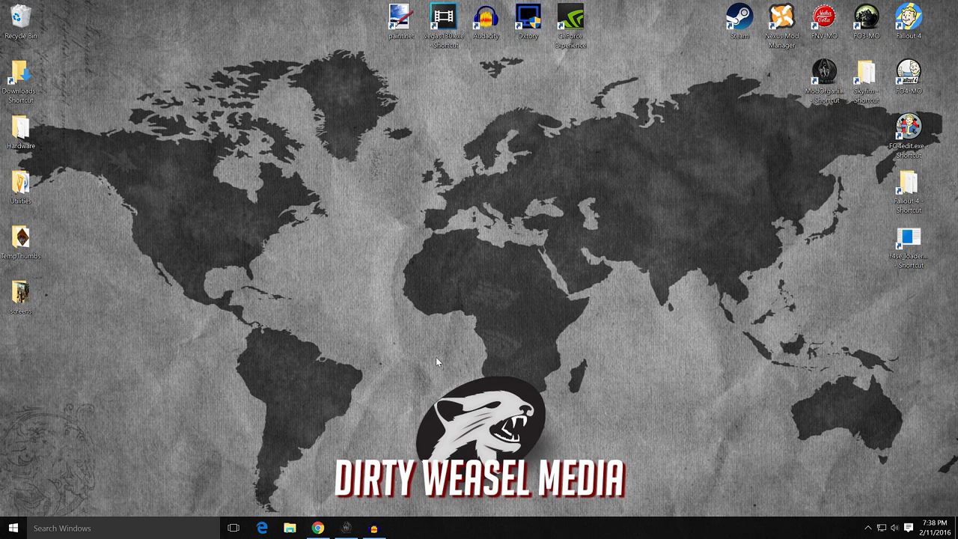
# - Switch to Chrome and read the description of the UNP Female Armors mod on Nexus Mods
pyautogui.click(318, 527)
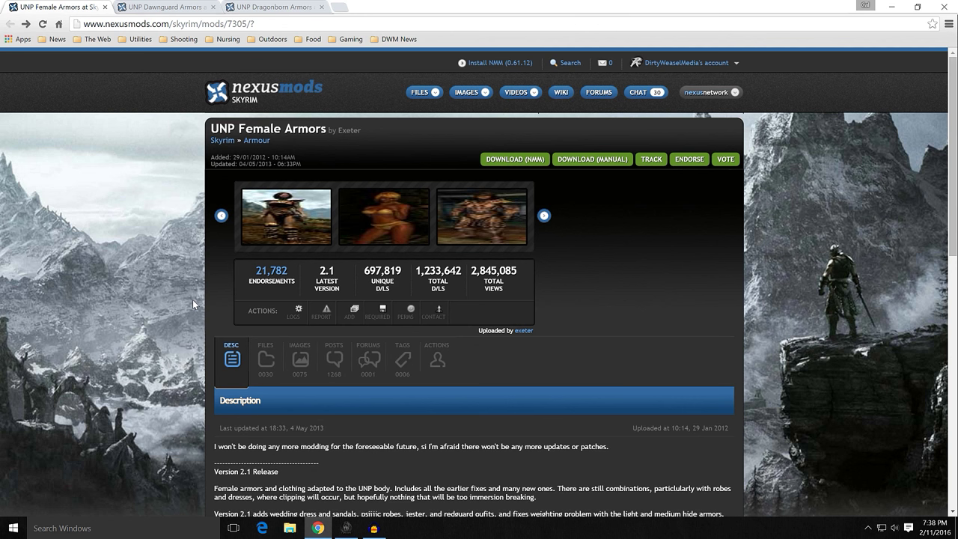
pyautogui.scroll(-1, 192, 301)
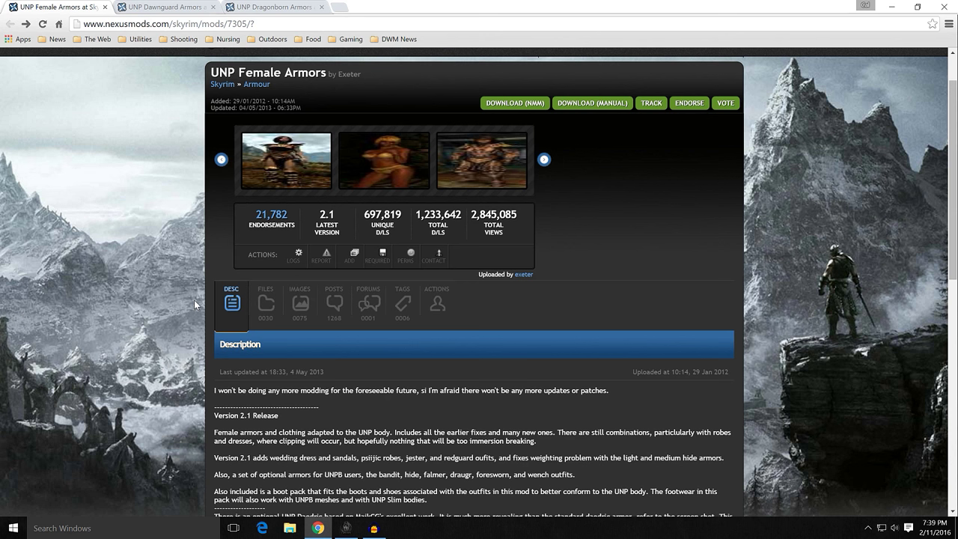
pyautogui.scroll(-2, 194, 299)
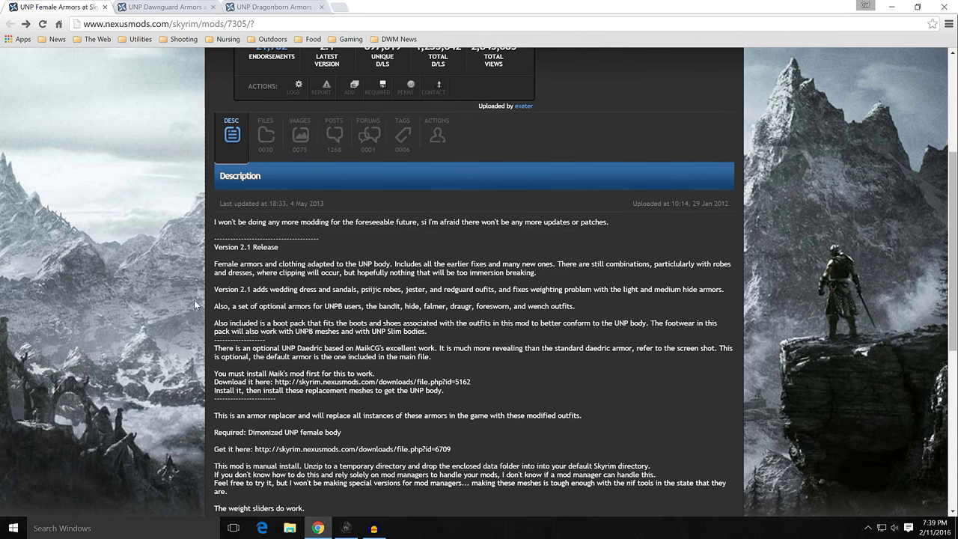
pyautogui.scroll(-1, 193, 300)
pyautogui.scroll(-3, 194, 299)
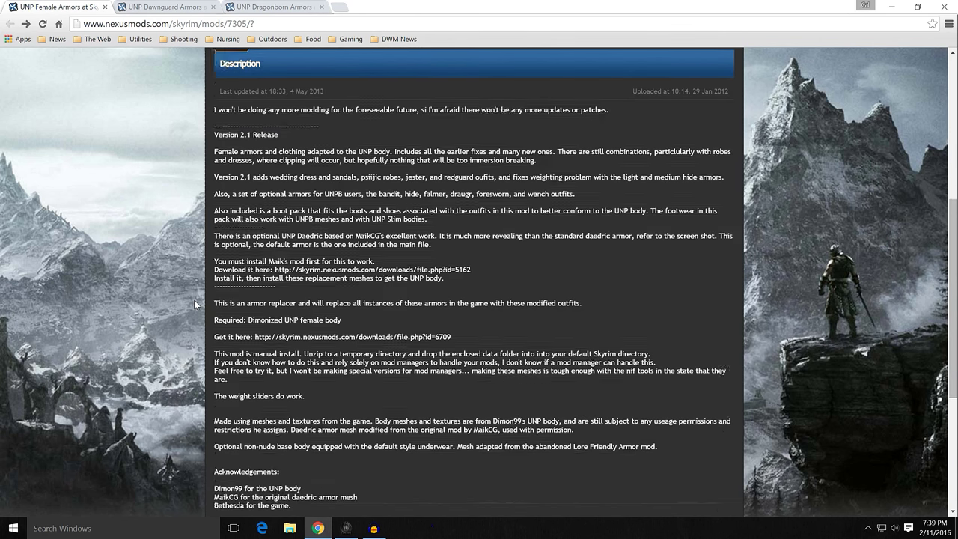
pyautogui.scroll(5, 194, 300)
pyautogui.scroll(2, 194, 300)
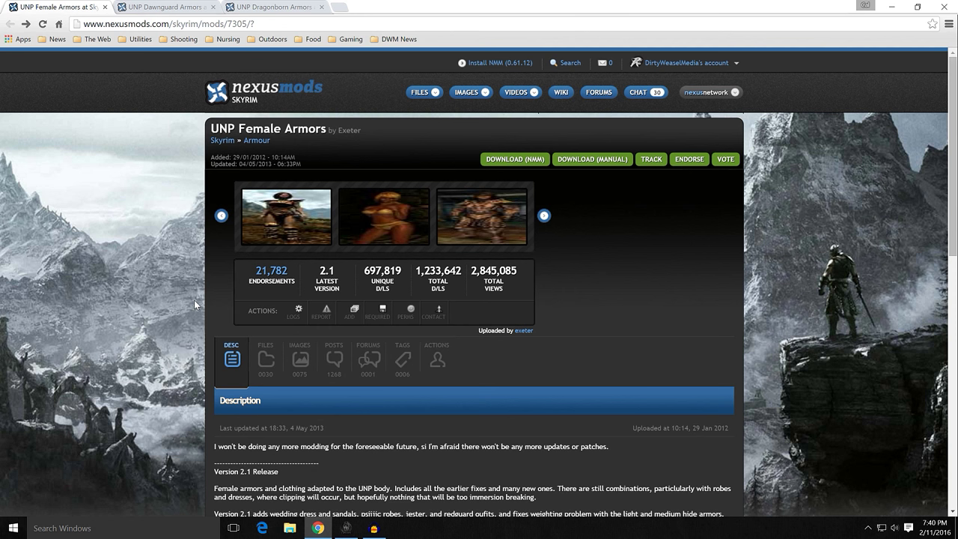
# - Open the UNP Female Armors file list and review its main files, updates and optional files
pyautogui.scroll(-2, 194, 299)
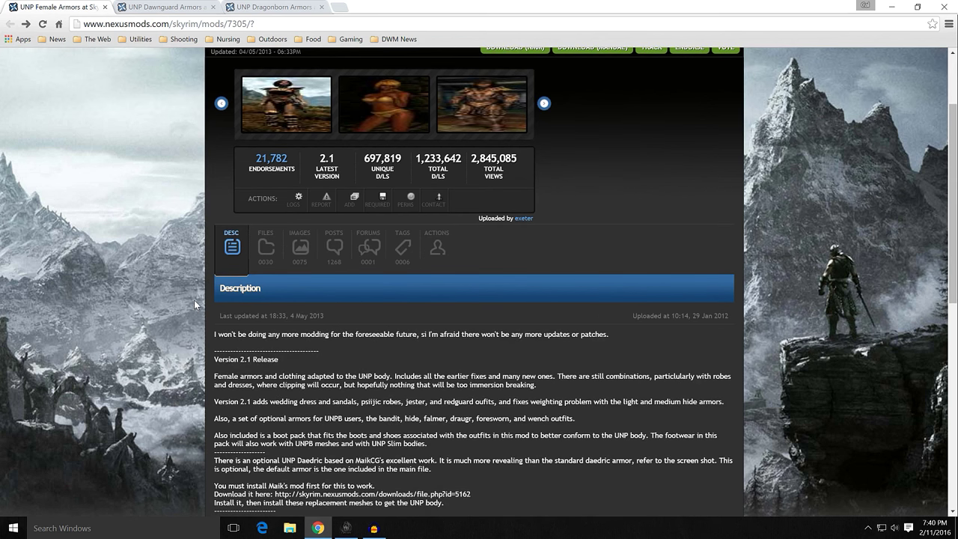
pyautogui.click(270, 266)
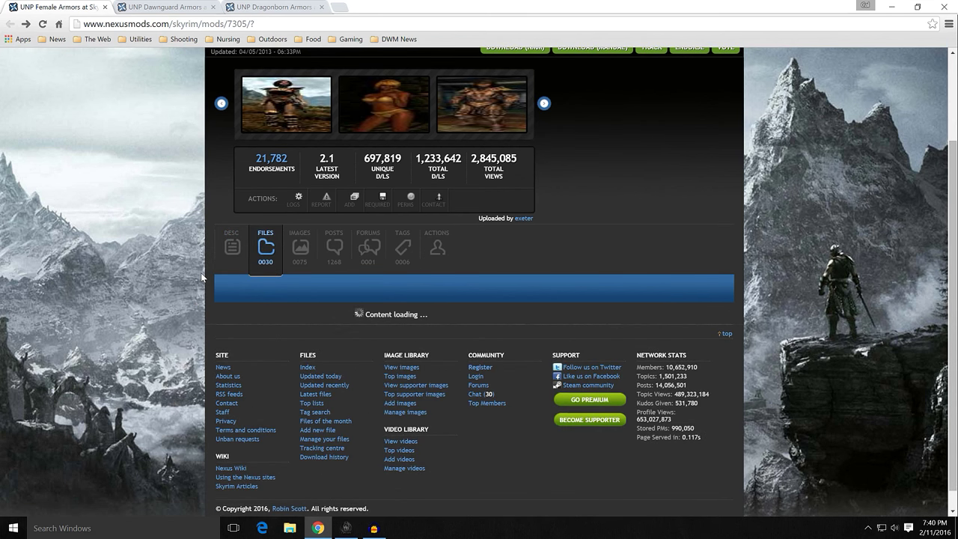
pyautogui.scroll(-3, 194, 277)
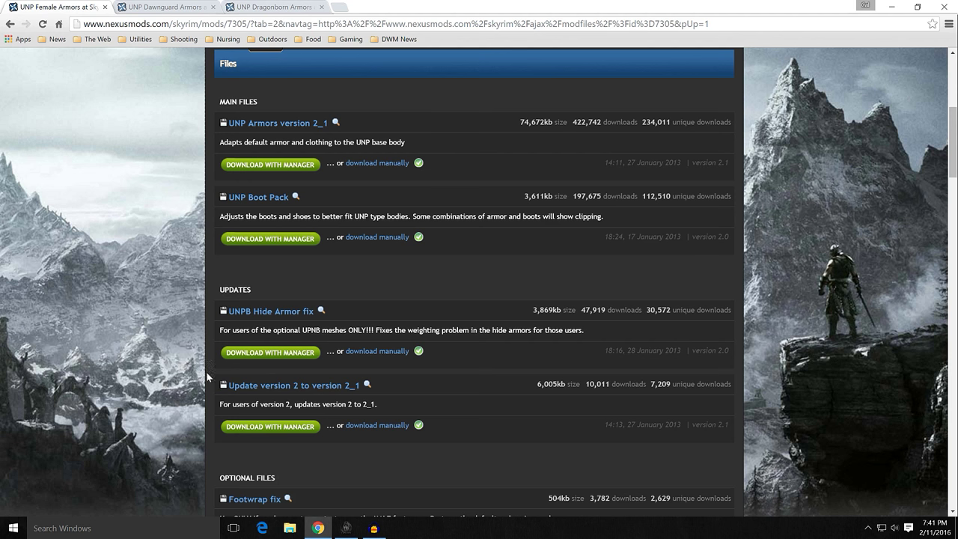
pyautogui.scroll(-3, 190, 371)
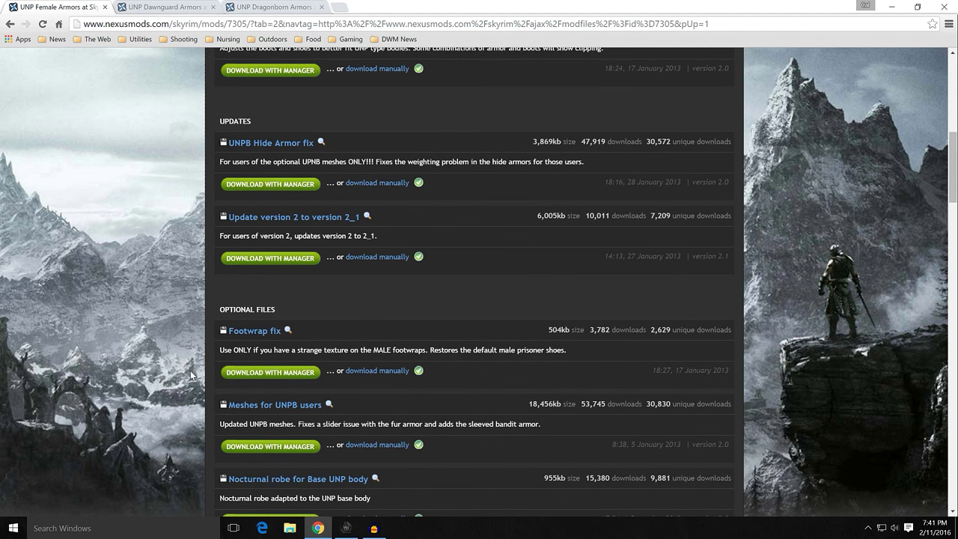
pyautogui.scroll(-2, 189, 363)
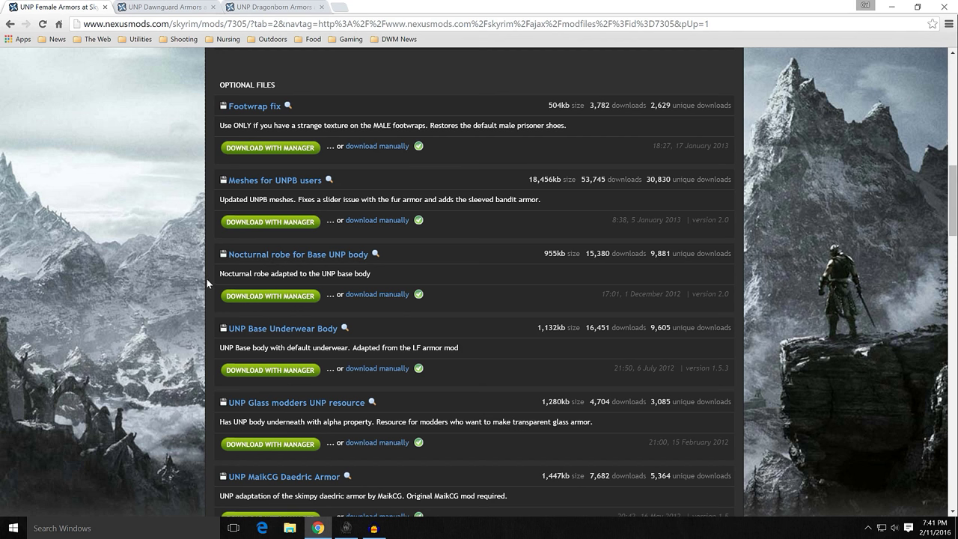
pyautogui.scroll(-1, 203, 290)
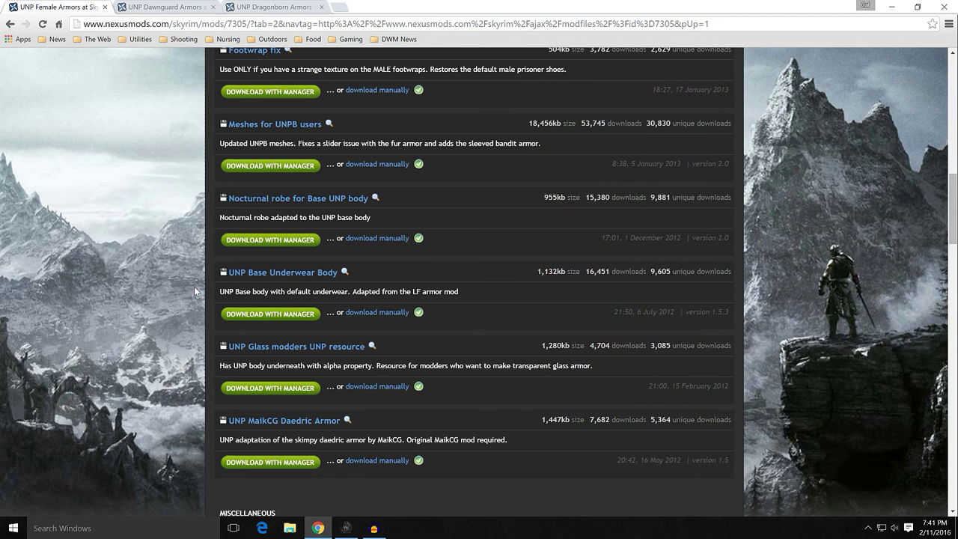
pyautogui.scroll(5, 192, 292)
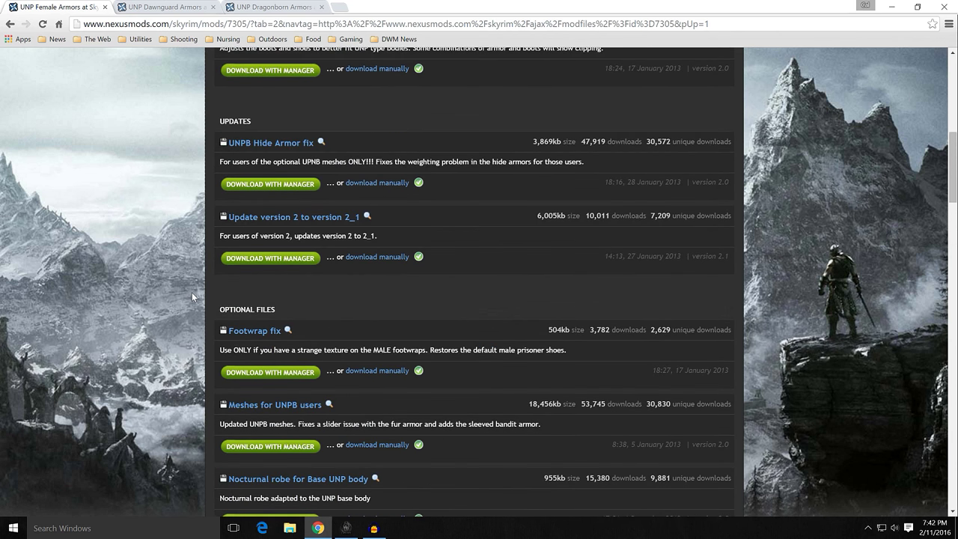
pyautogui.scroll(3, 192, 292)
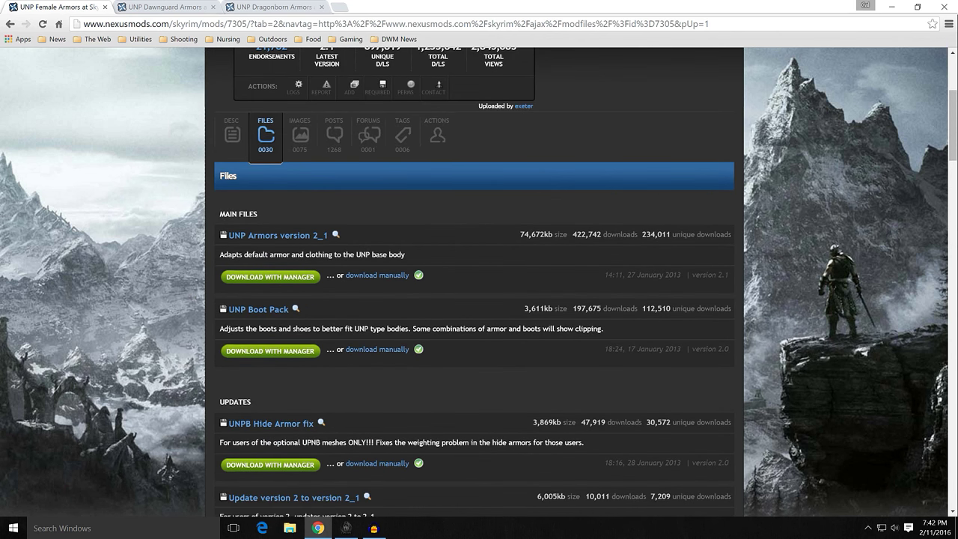
pyautogui.scroll(-4, 200, 278)
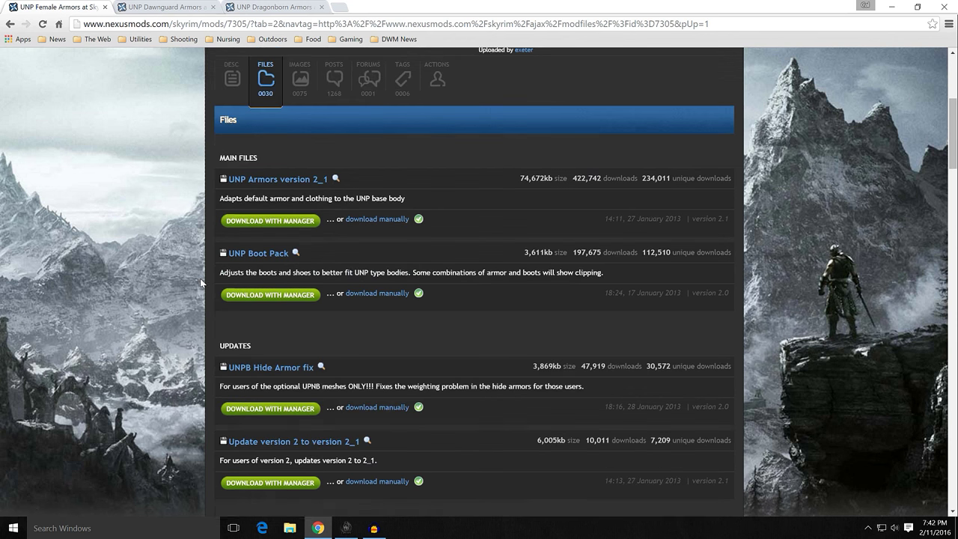
pyautogui.scroll(3, 196, 262)
pyautogui.scroll(-3, 202, 299)
pyautogui.scroll(-2, 193, 308)
pyautogui.scroll(-2, 192, 309)
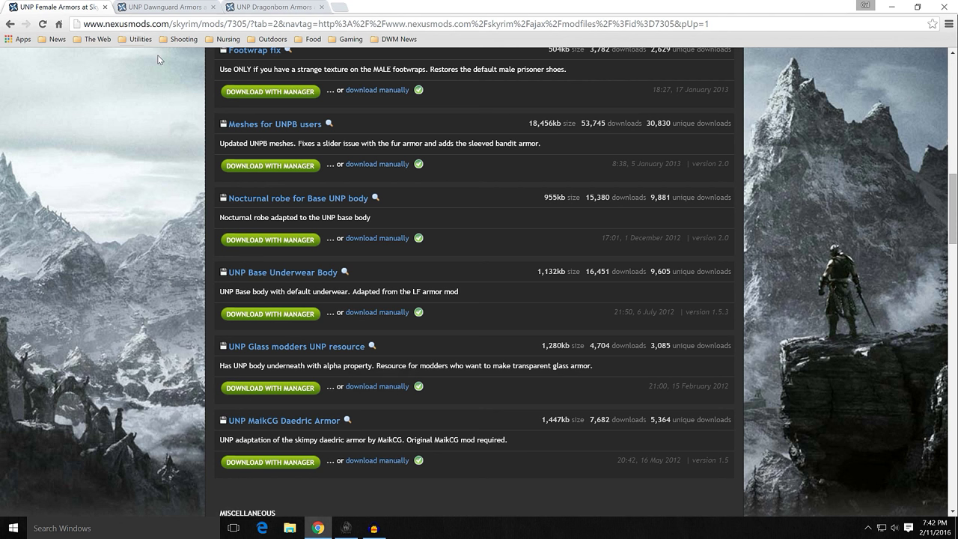
# - Go to the UNP Dawnguard Armors page and review the main files and updates in its file list
pyautogui.click(170, 11)
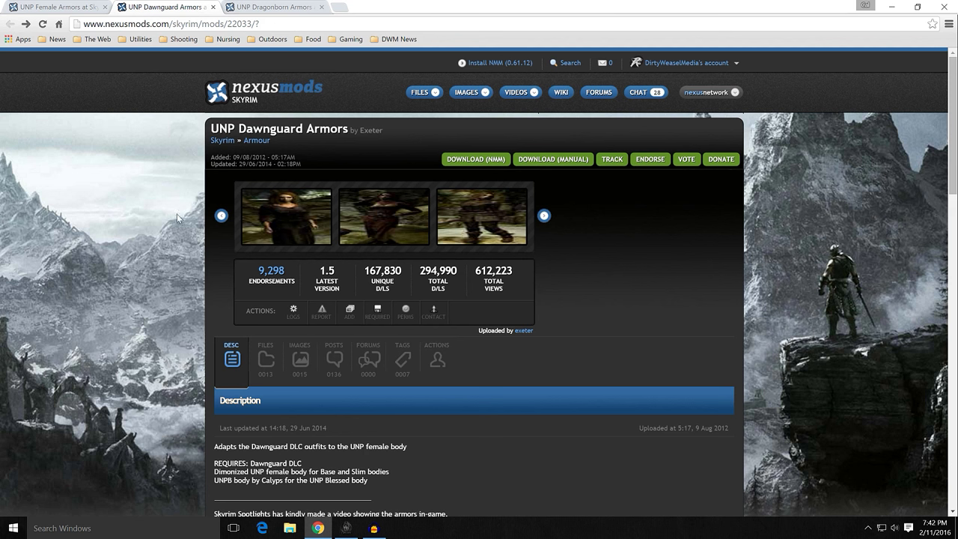
pyautogui.scroll(-2, 181, 223)
pyautogui.scroll(1, 182, 223)
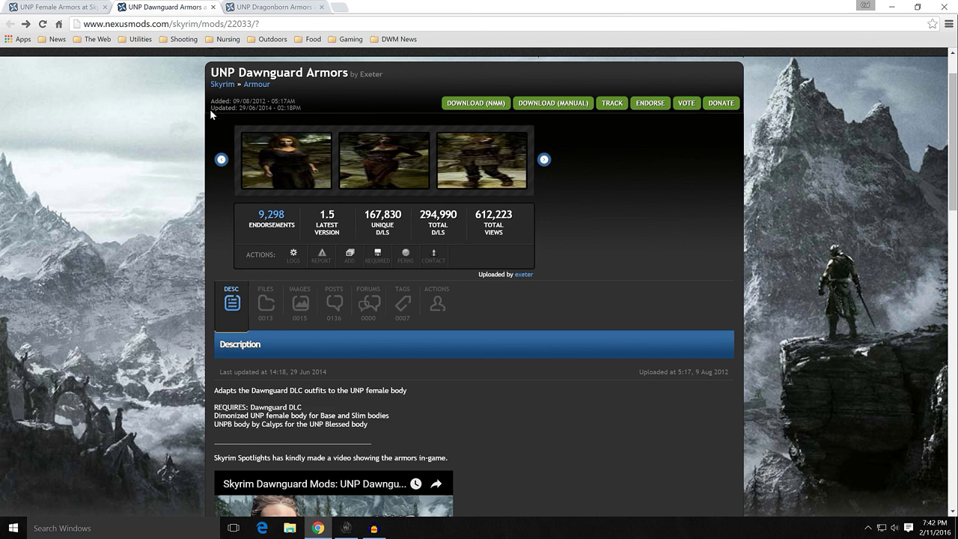
pyautogui.click(260, 304)
pyautogui.scroll(-1, 195, 286)
pyautogui.scroll(-3, 194, 286)
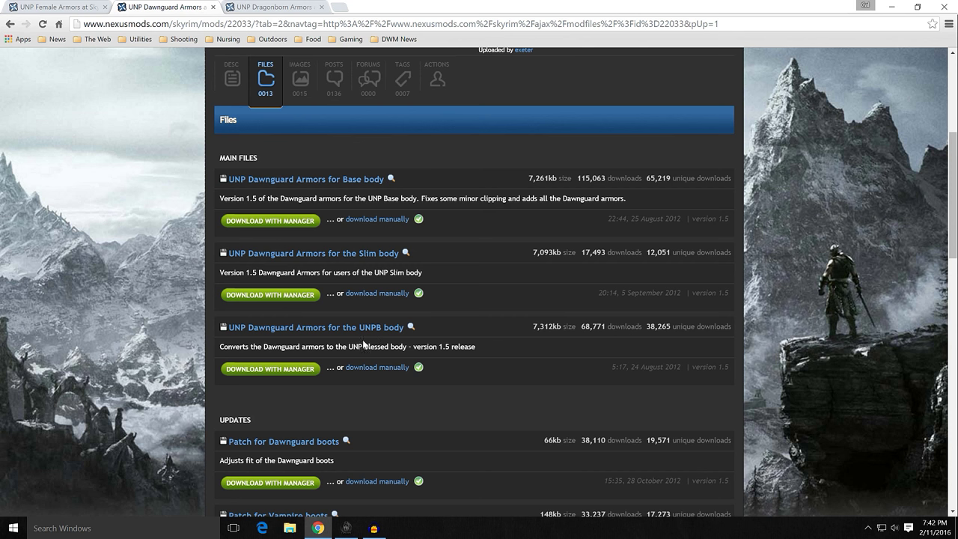
pyautogui.scroll(-3, 207, 350)
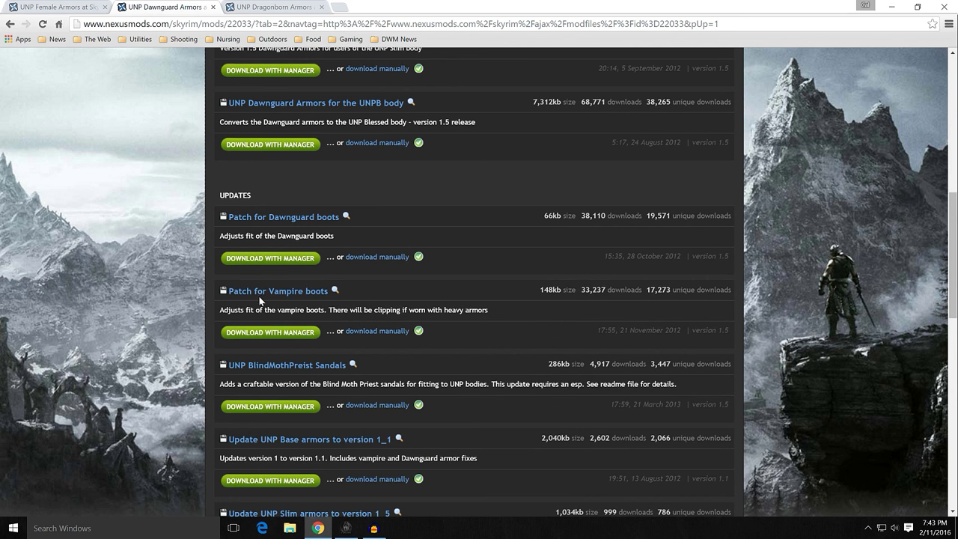
pyautogui.scroll(-1, 255, 310)
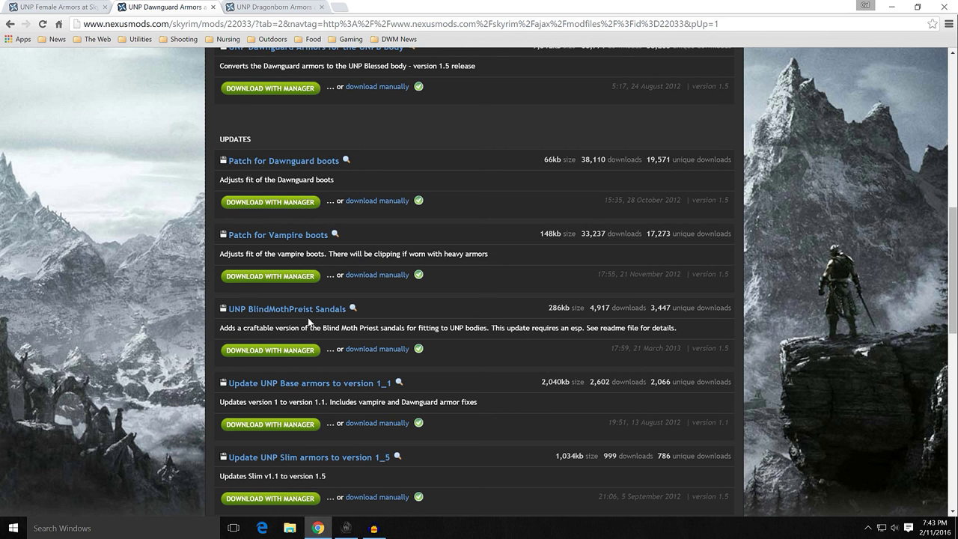
pyautogui.scroll(1, 175, 272)
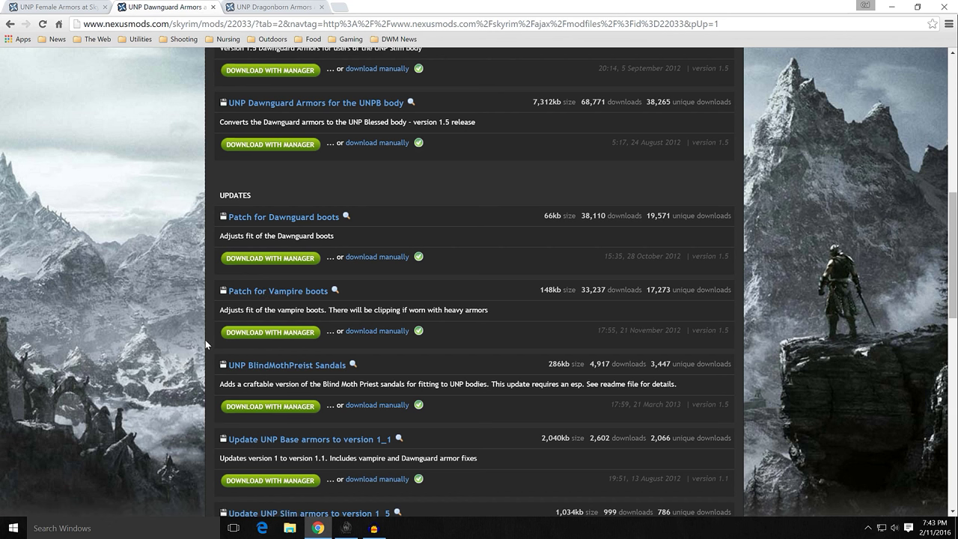
pyautogui.scroll(5, 205, 340)
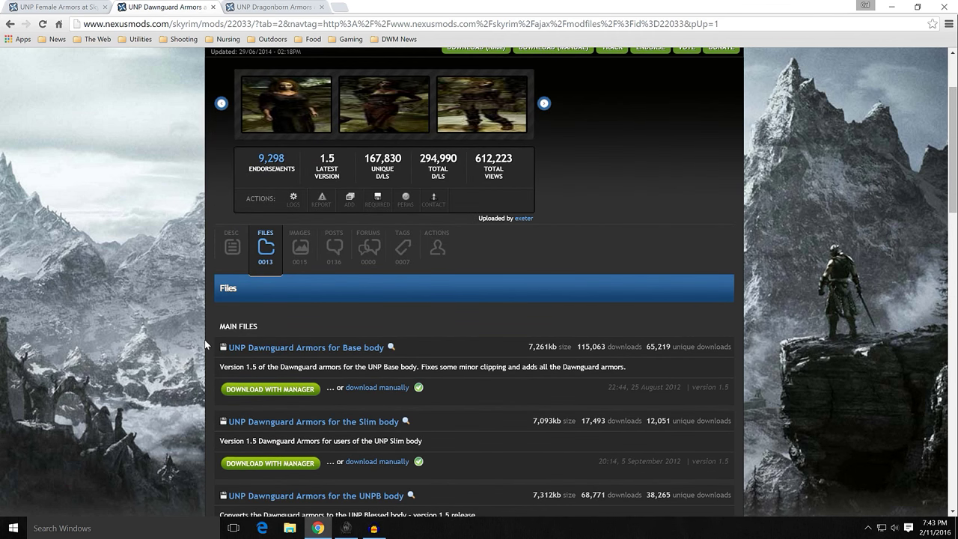
pyautogui.scroll(2, 207, 344)
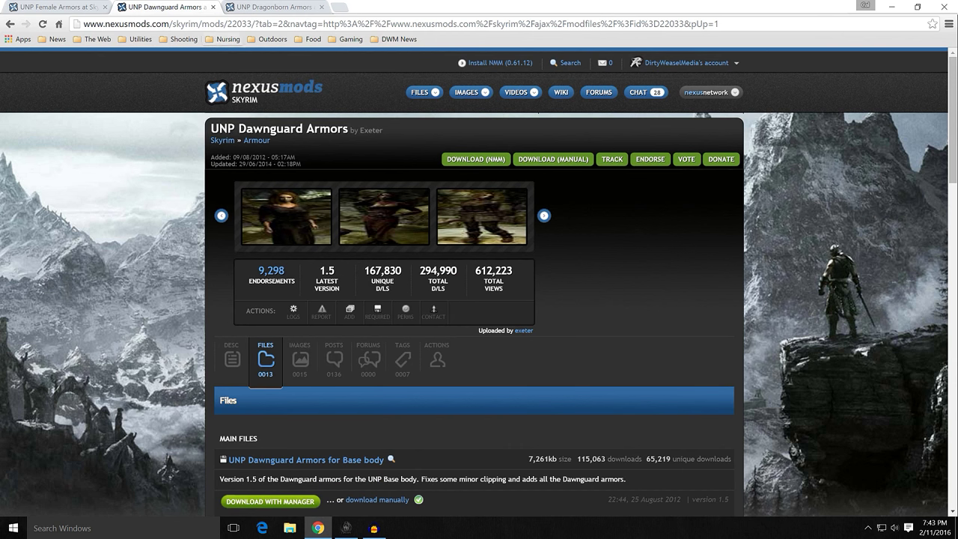
# - Go to the UNP Dragonborn Armors page, review the description and available files, and minimize the browser
pyautogui.click(266, 9)
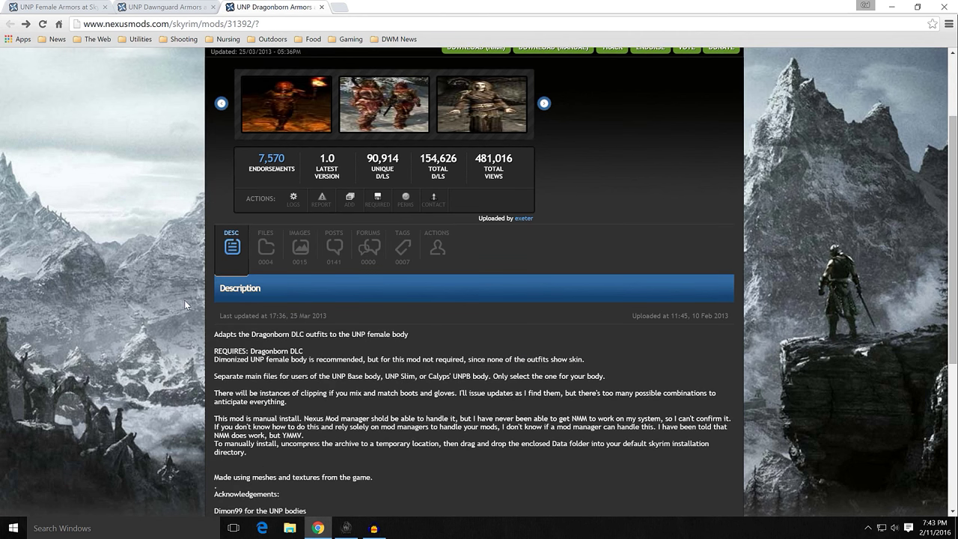
pyautogui.scroll(-2, 184, 299)
pyautogui.scroll(3, 185, 299)
pyautogui.click(266, 359)
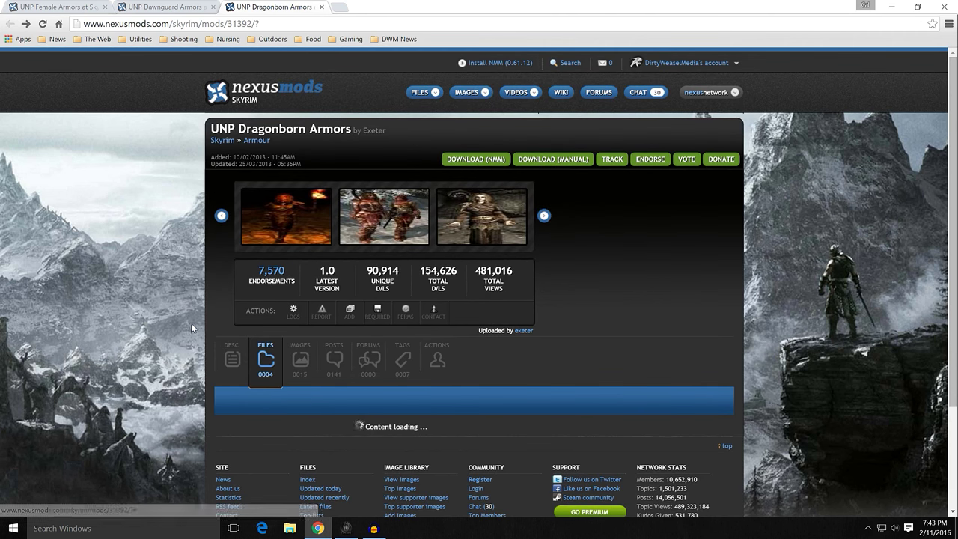
pyautogui.scroll(-4, 192, 322)
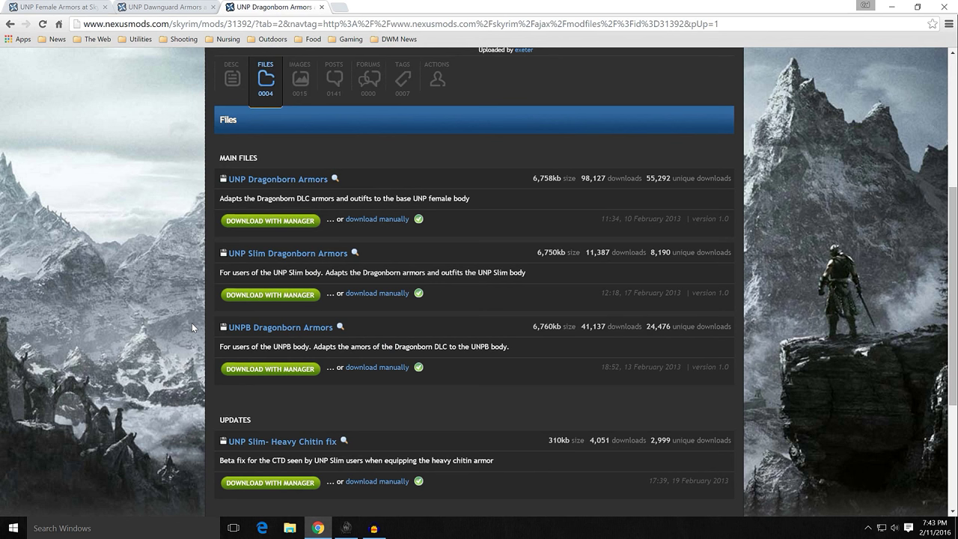
pyautogui.scroll(-1, 192, 327)
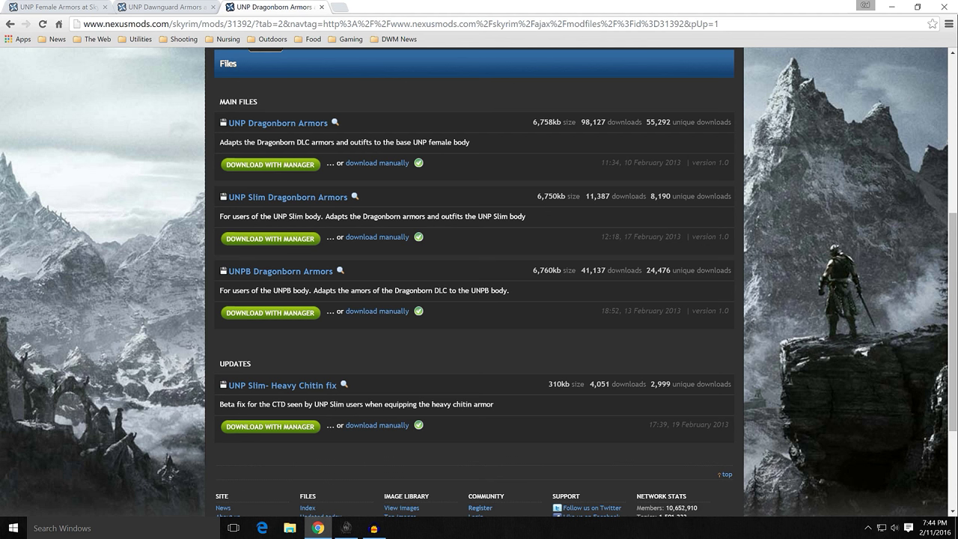
pyautogui.click(265, 168)
pyautogui.click(892, 7)
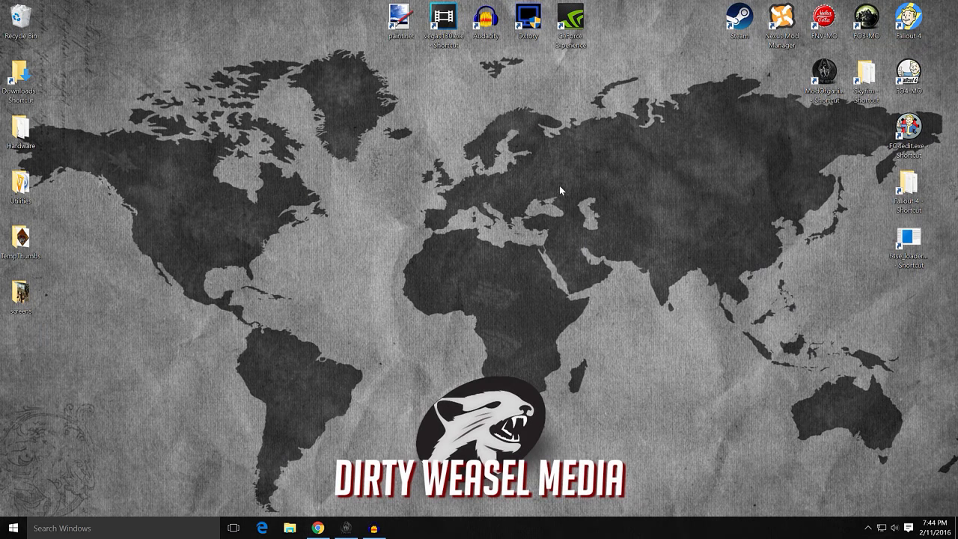
# - Switch to Skyrim Mod Organizer and check the descriptions of the downloaded UNP armor and underwear body archives
pyautogui.click(346, 528)
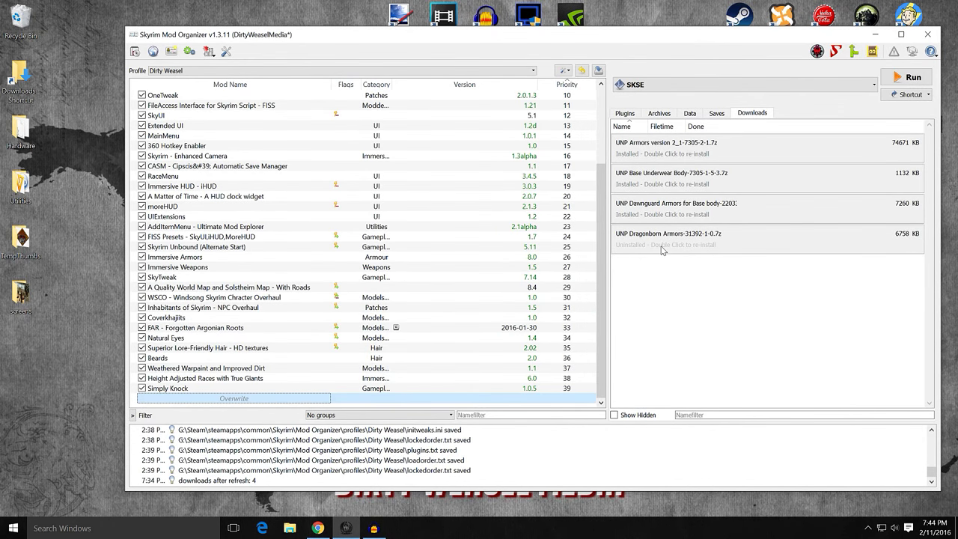
pyautogui.moveTo(638, 154)
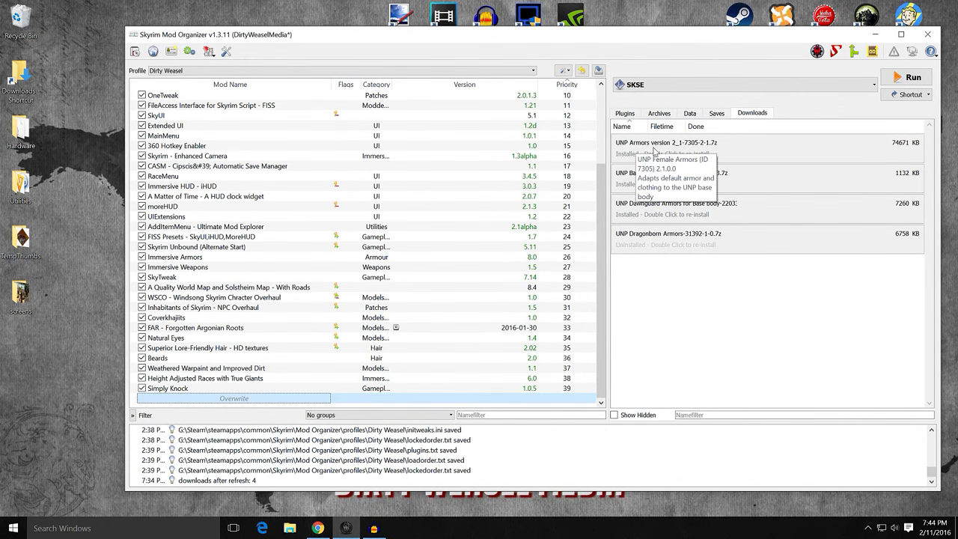
pyautogui.moveTo(773, 180)
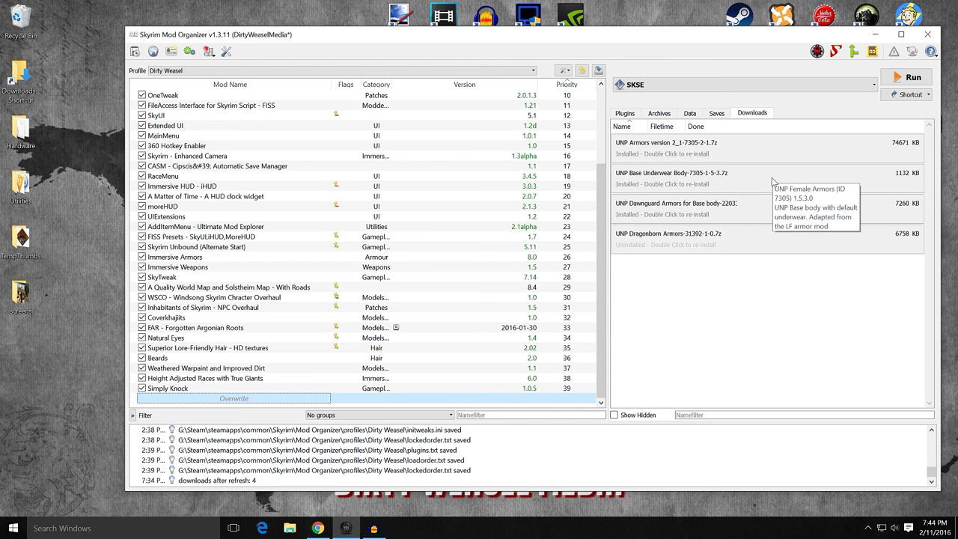
pyautogui.moveTo(754, 214)
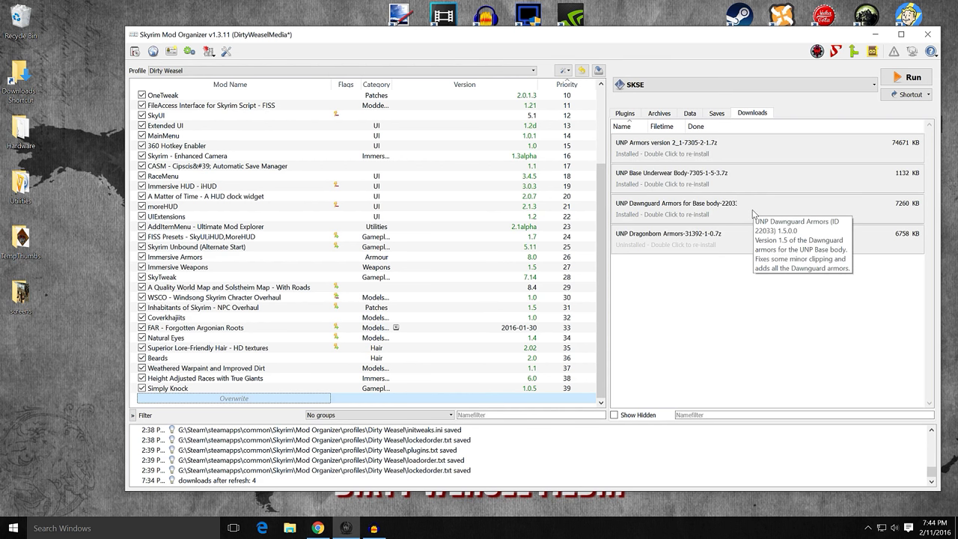
pyautogui.moveTo(741, 240)
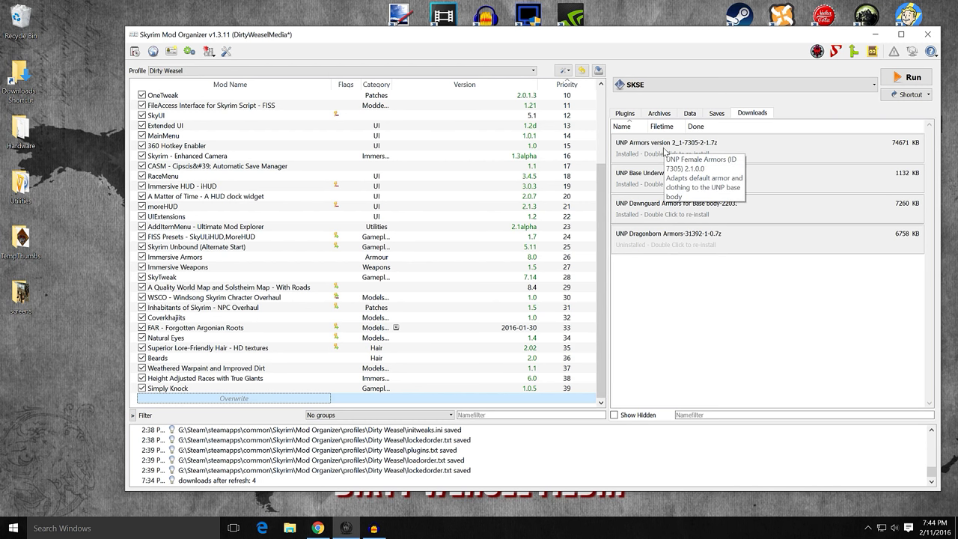
# - Start a manual install of the UNP Armors version 2_1 archive and set its Data folder as the data directory
pyautogui.doubleClick(664, 152)
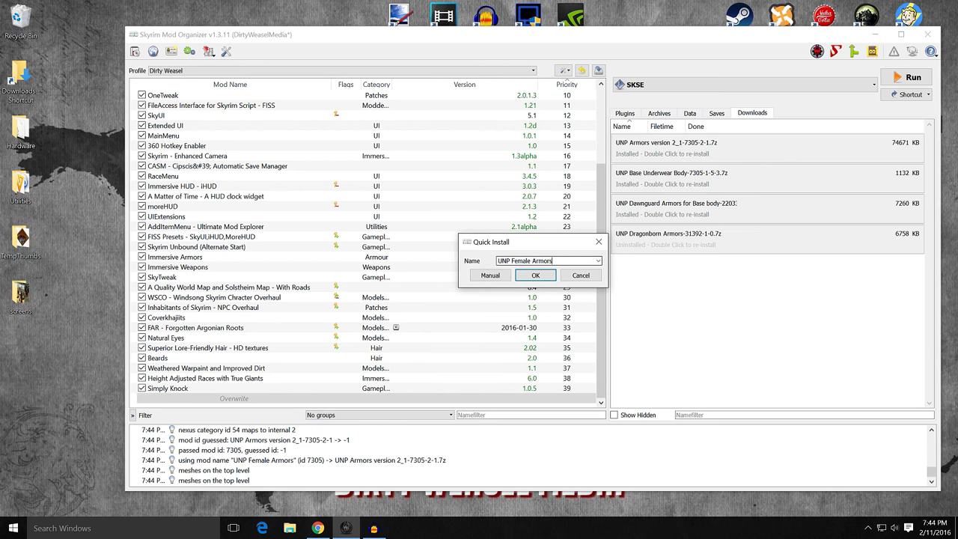
pyautogui.click(490, 275)
pyautogui.click(483, 250)
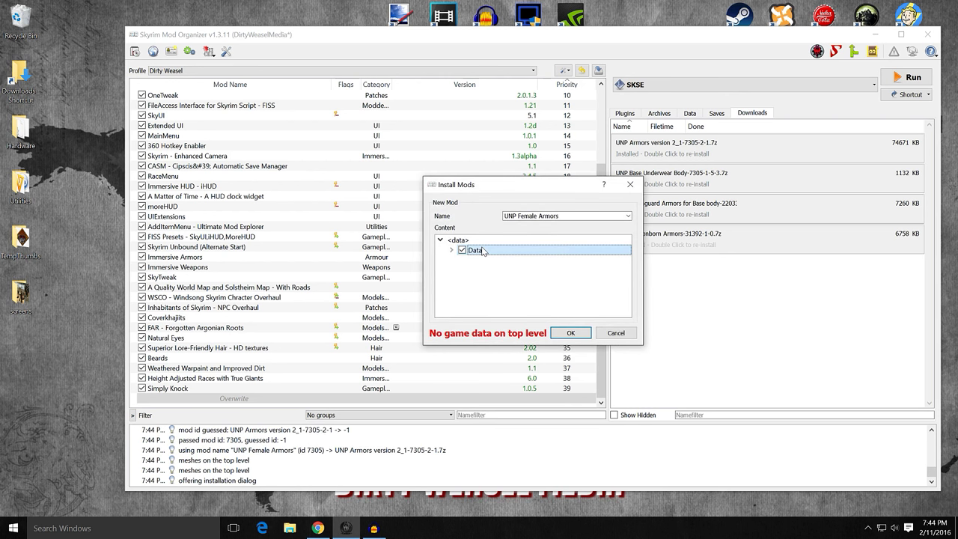
pyautogui.rightClick(483, 251)
pyautogui.click(502, 254)
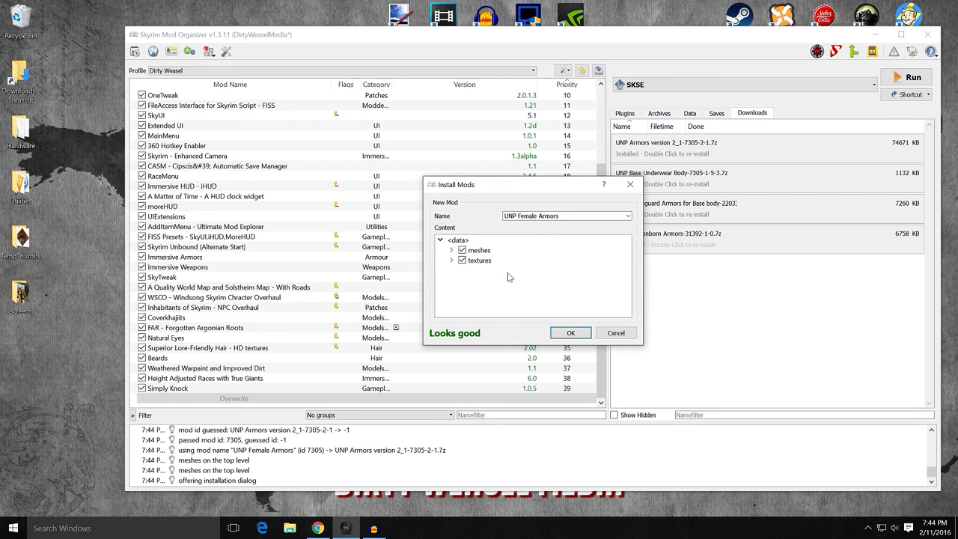
# - Examine the archive's bandit clothes textures, view banditf.dds in the image editor, and collapse the textures folder again
pyautogui.click(451, 260)
pyautogui.click(463, 270)
pyautogui.click(474, 280)
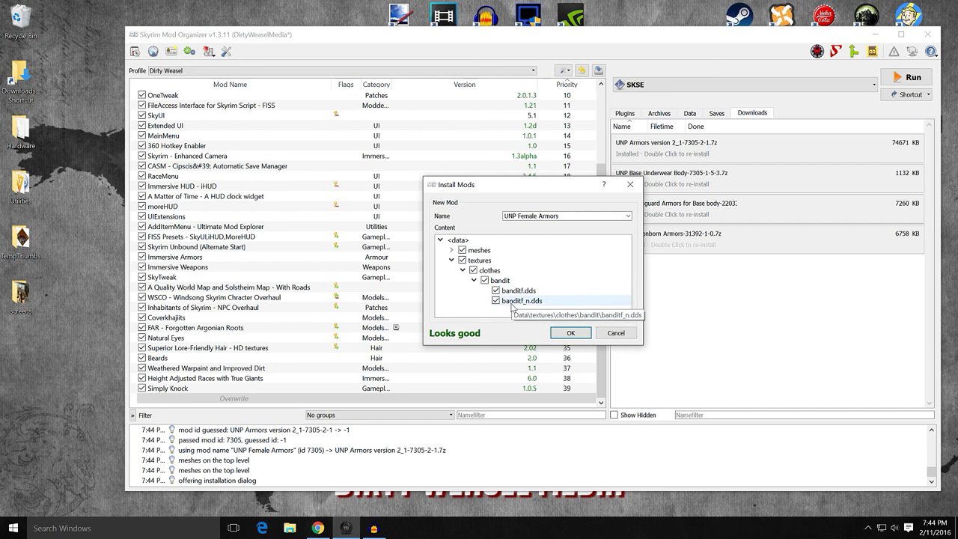
pyautogui.rightClick(515, 294)
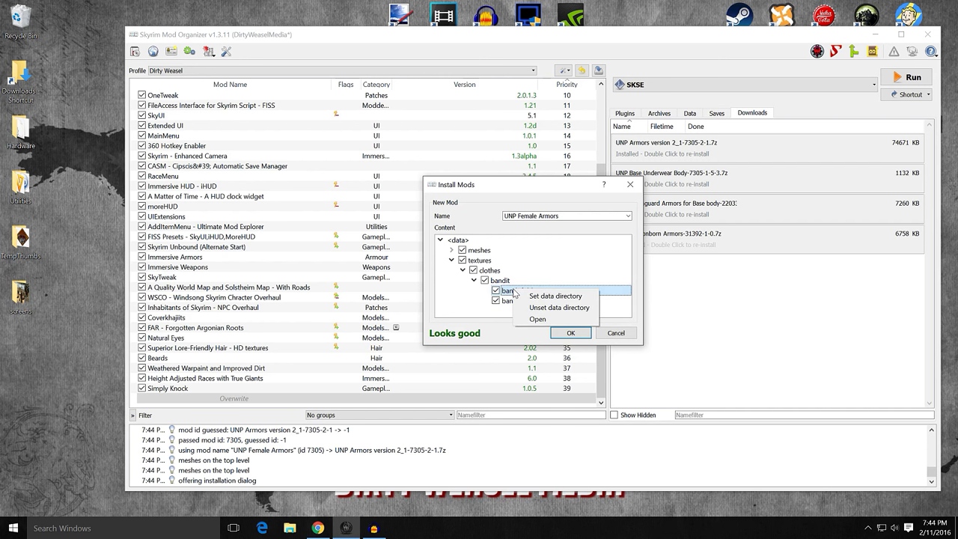
pyautogui.click(533, 319)
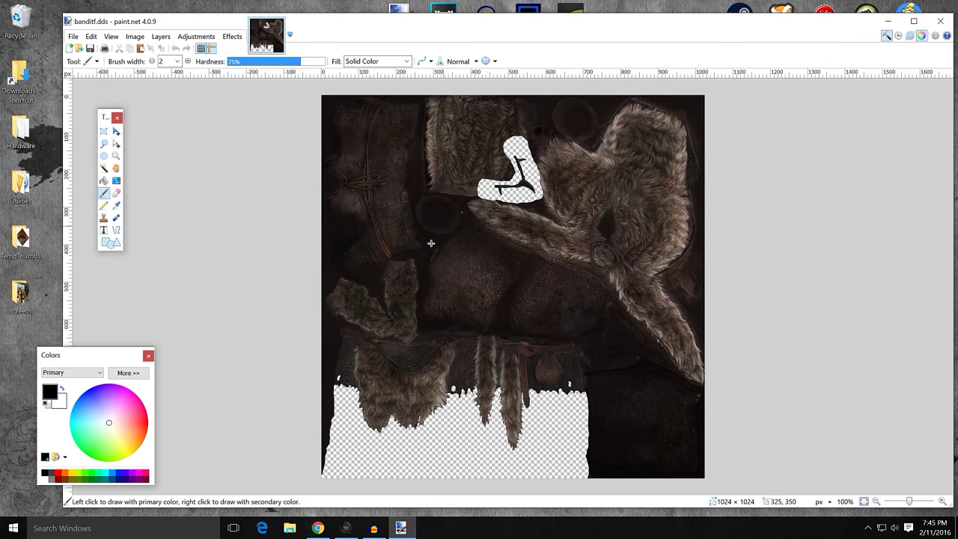
pyautogui.click(936, 26)
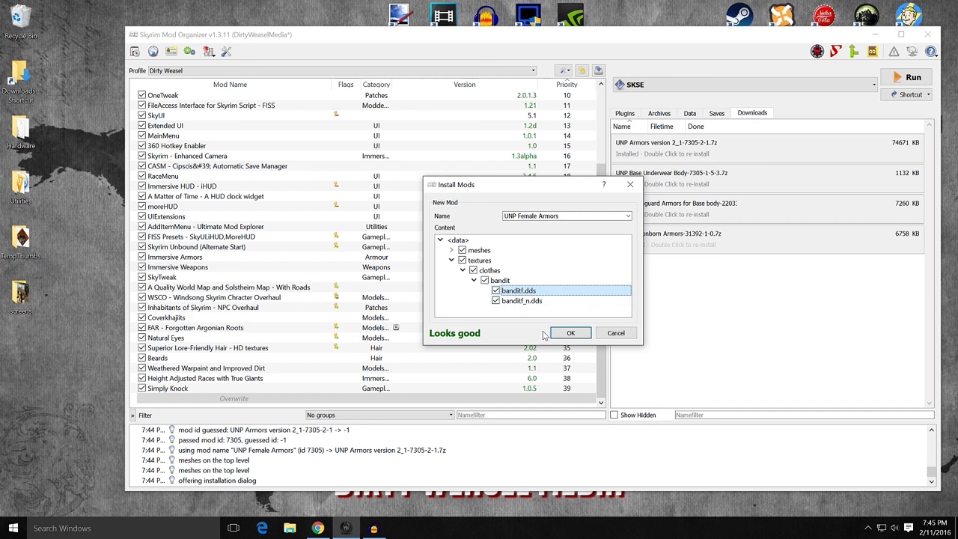
pyautogui.click(474, 280)
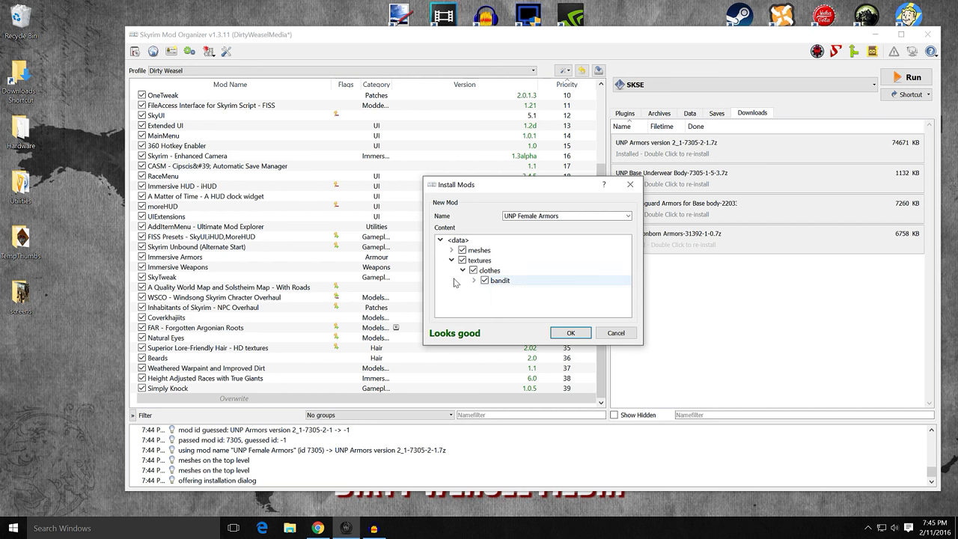
pyautogui.click(462, 272)
pyautogui.click(452, 260)
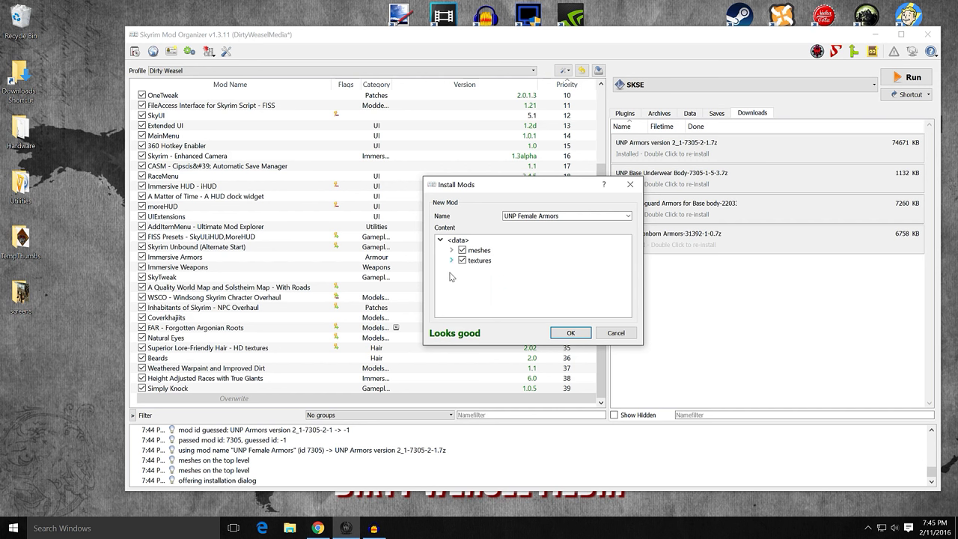
# - Complete the installation of UNP Female Armors and enable it in the mod list
pyautogui.click(566, 332)
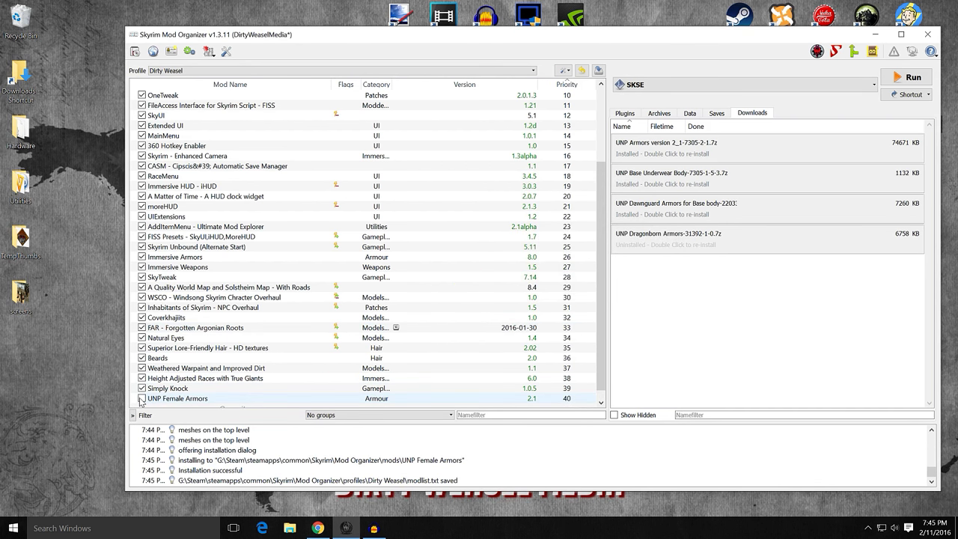
pyautogui.click(141, 398)
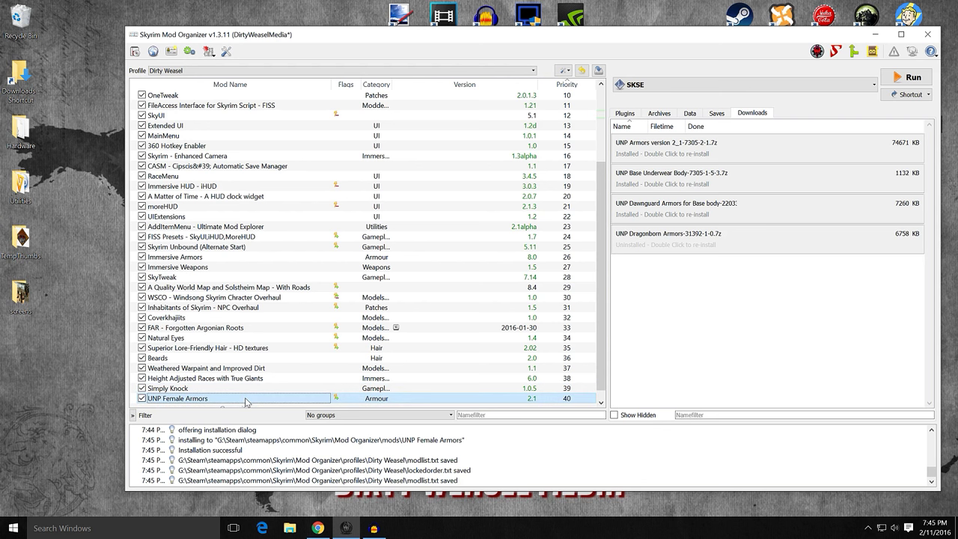
# - Move UNP Female Armors up the mod order to priority 34, directly after FAR - Forgotten Argonian Roots
pyautogui.moveTo(600, 271); pyautogui.dragTo(610, 201)
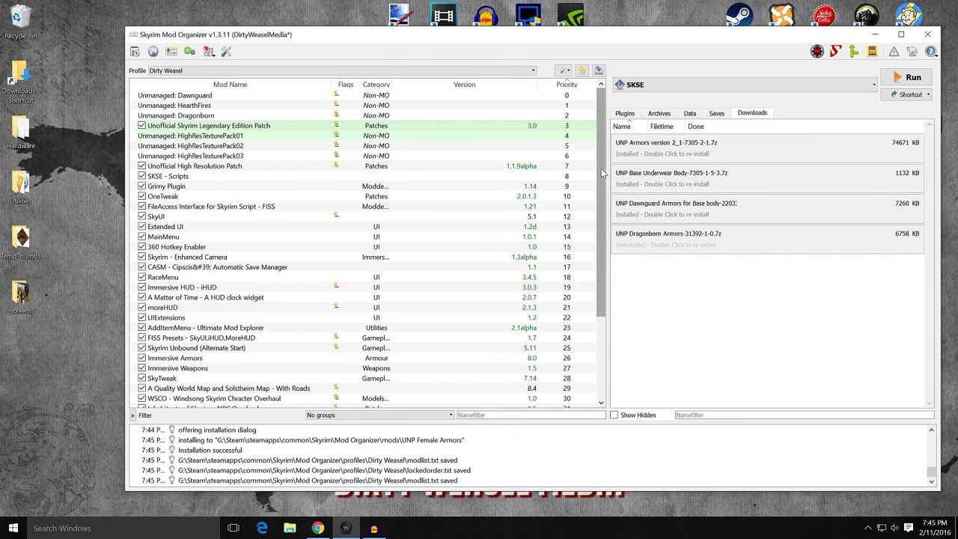
pyautogui.moveTo(602, 176); pyautogui.dragTo(601, 257)
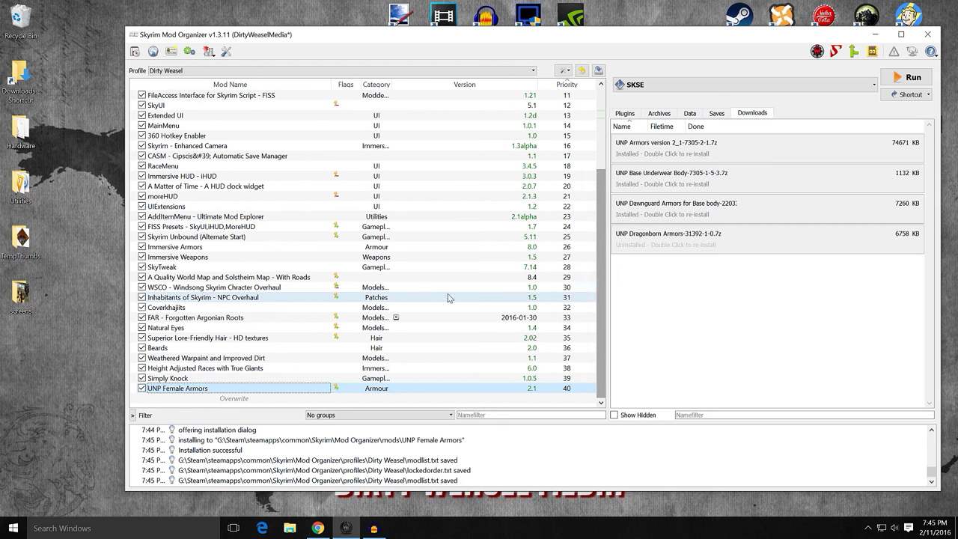
pyautogui.moveTo(230, 393); pyautogui.dragTo(236, 327)
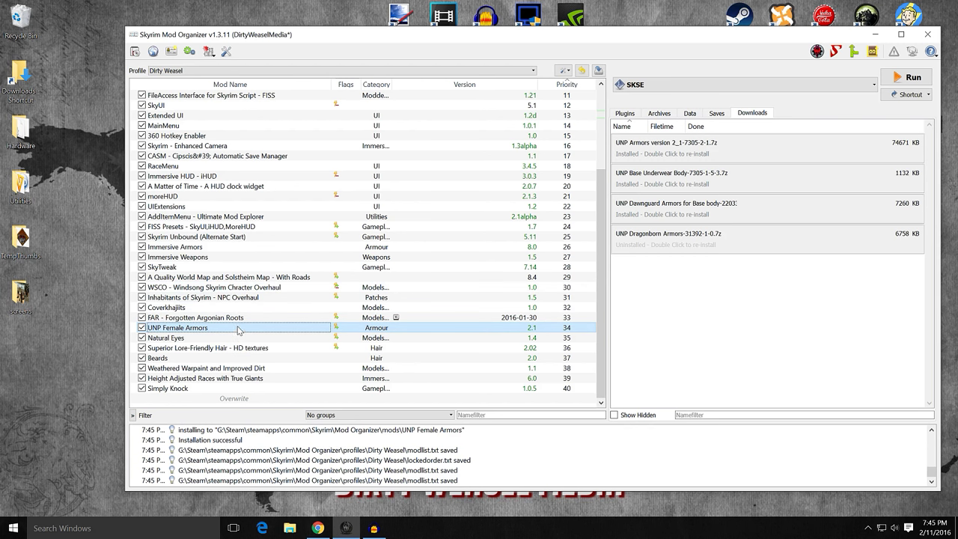
pyautogui.moveTo(238, 329); pyautogui.dragTo(258, 334)
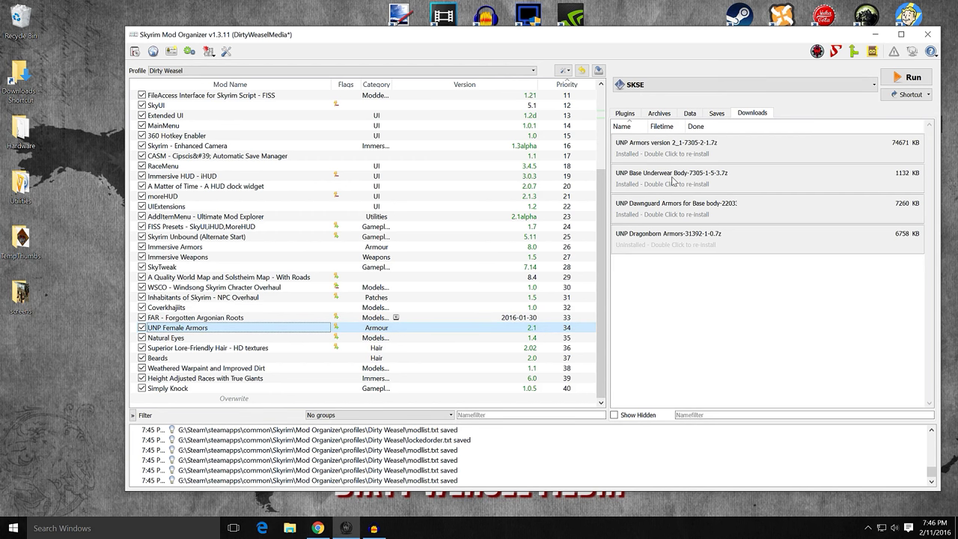
# - Start a manual install of the UNP Base Underwear Body archive under the existing mod name UNP Female Armors
pyautogui.moveTo(672, 179)
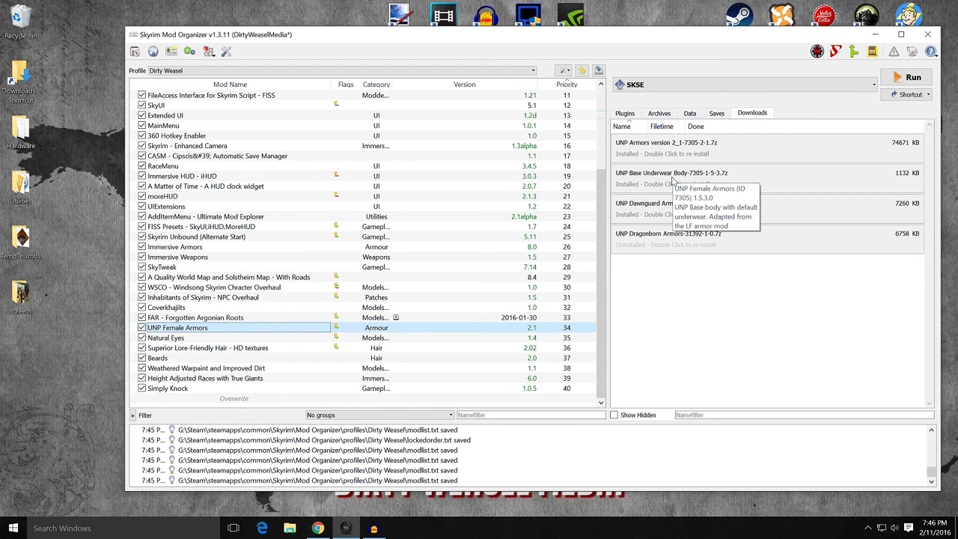
pyautogui.doubleClick(654, 180)
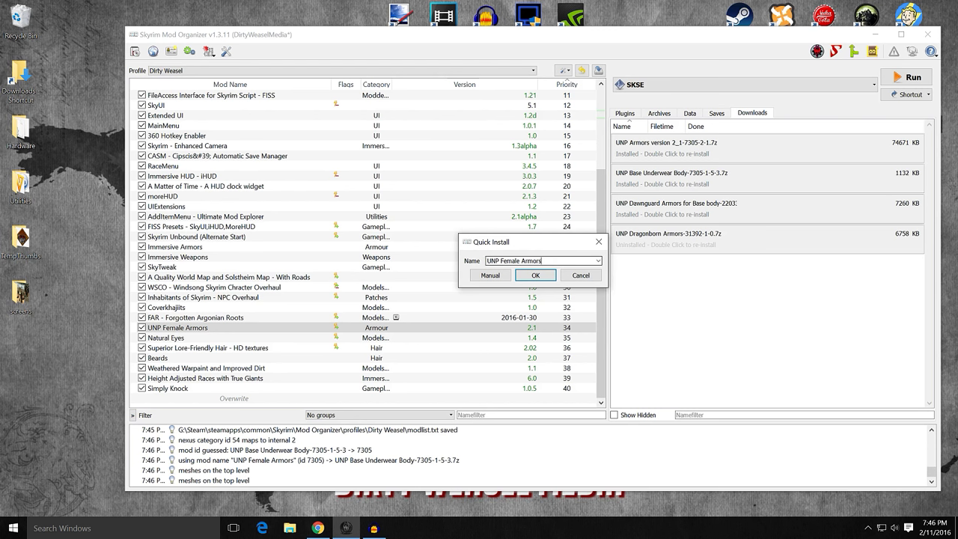
pyautogui.click(597, 262)
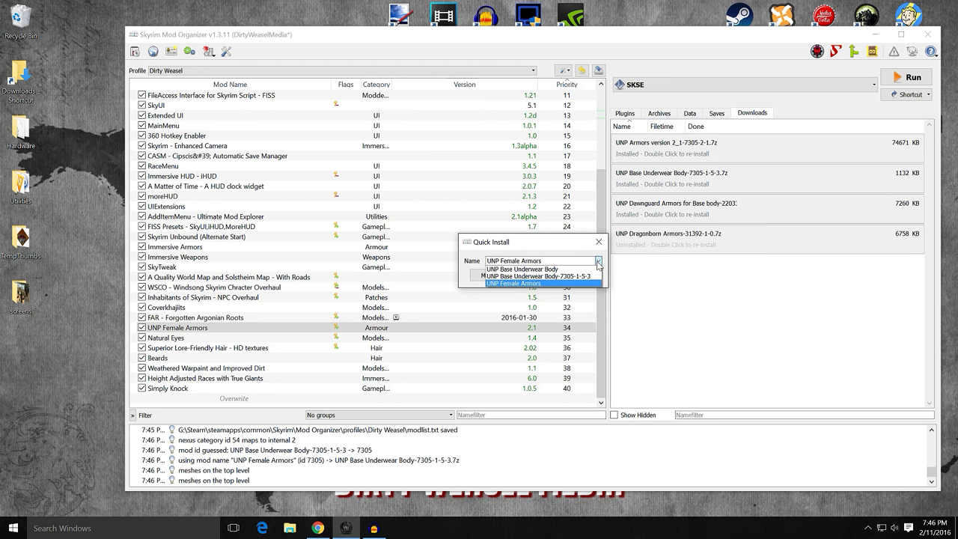
pyautogui.click(567, 274)
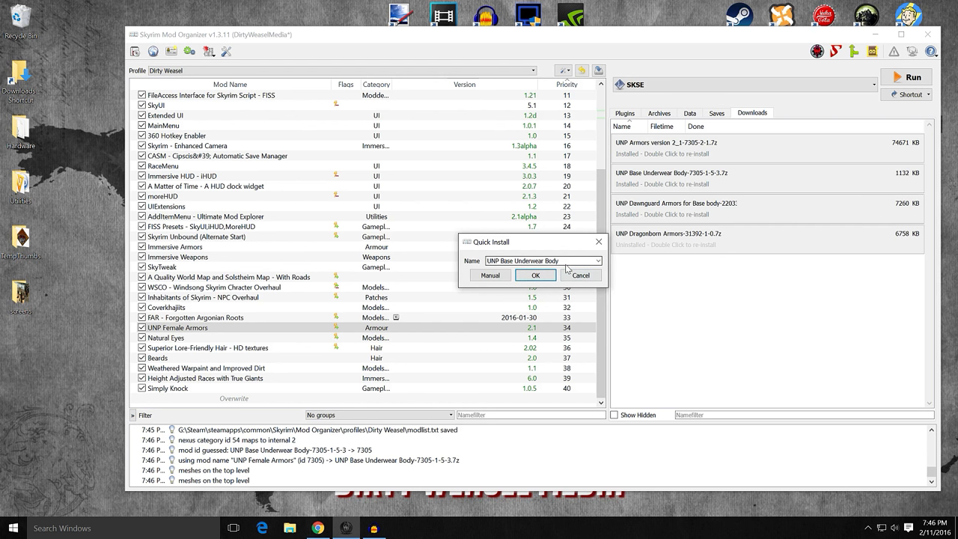
pyautogui.click(598, 262)
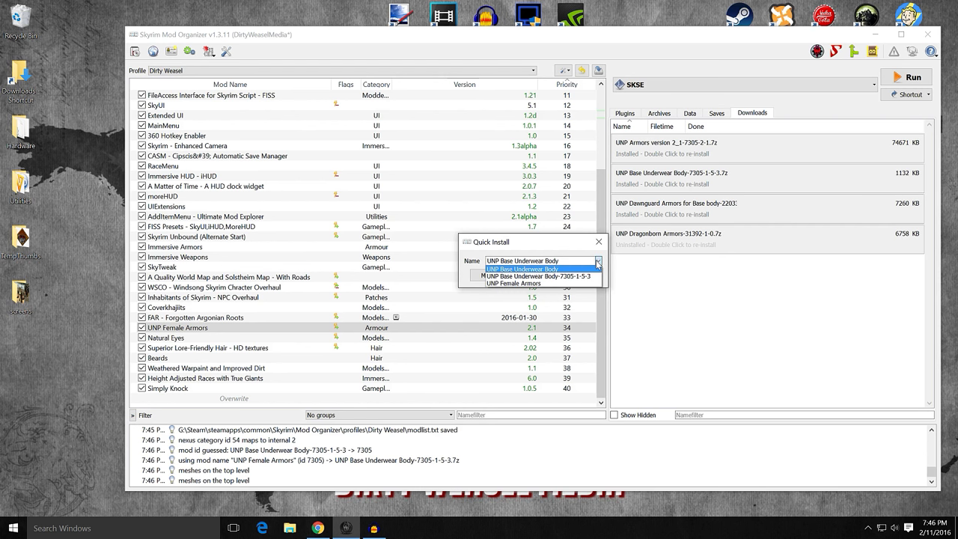
pyautogui.click(553, 283)
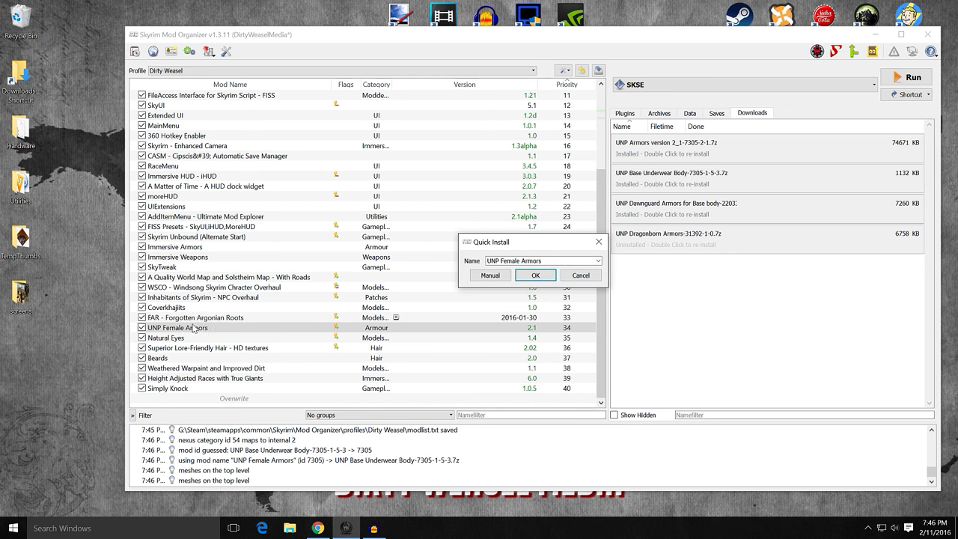
pyautogui.click(488, 276)
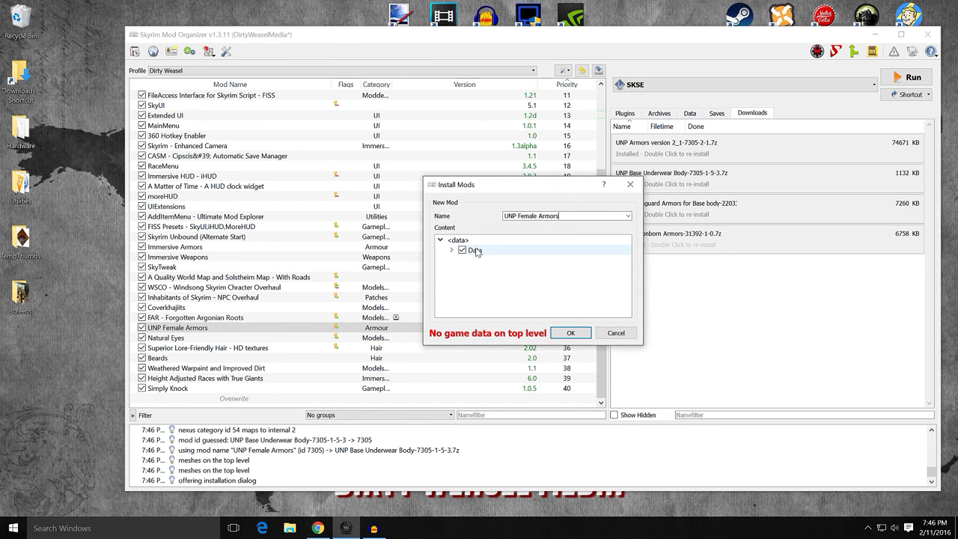
# - Set the archive's Data folder as the data directory and inspect its meshes down to the character assets
pyautogui.rightClick(473, 250)
pyautogui.click(495, 255)
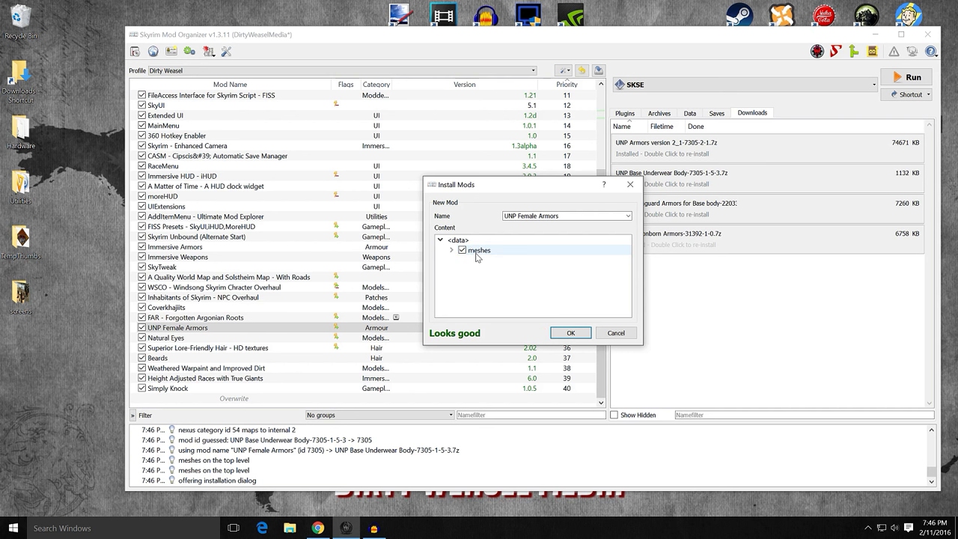
pyautogui.click(453, 252)
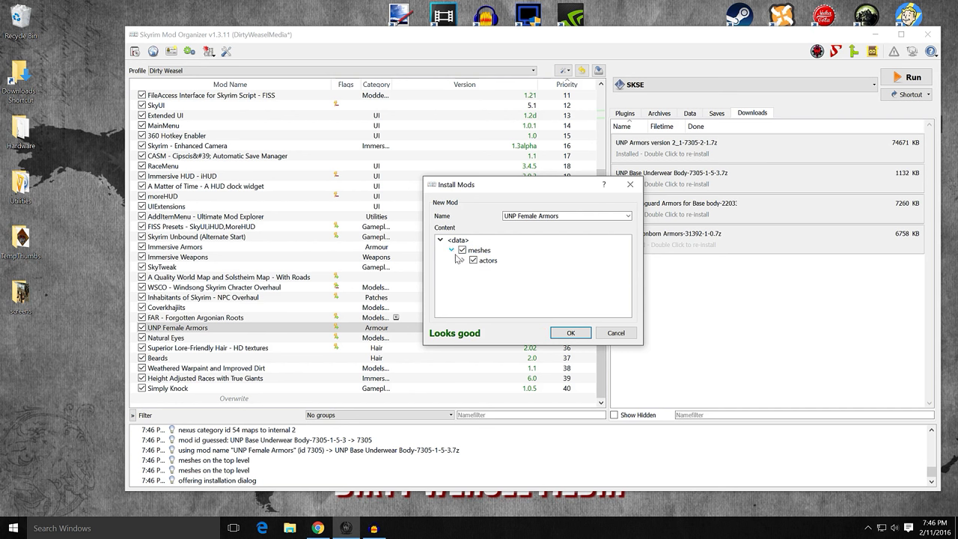
pyautogui.click(462, 260)
pyautogui.click(473, 271)
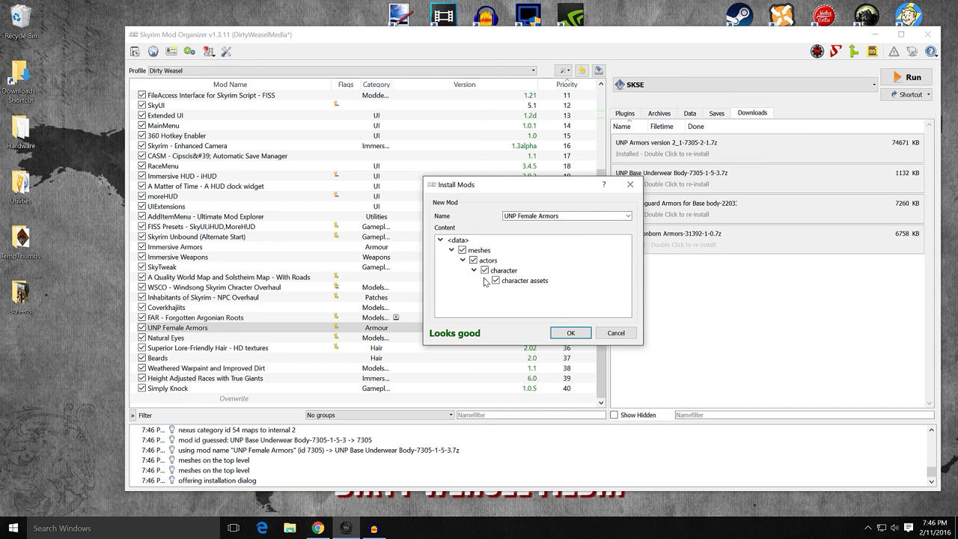
pyautogui.click(485, 280)
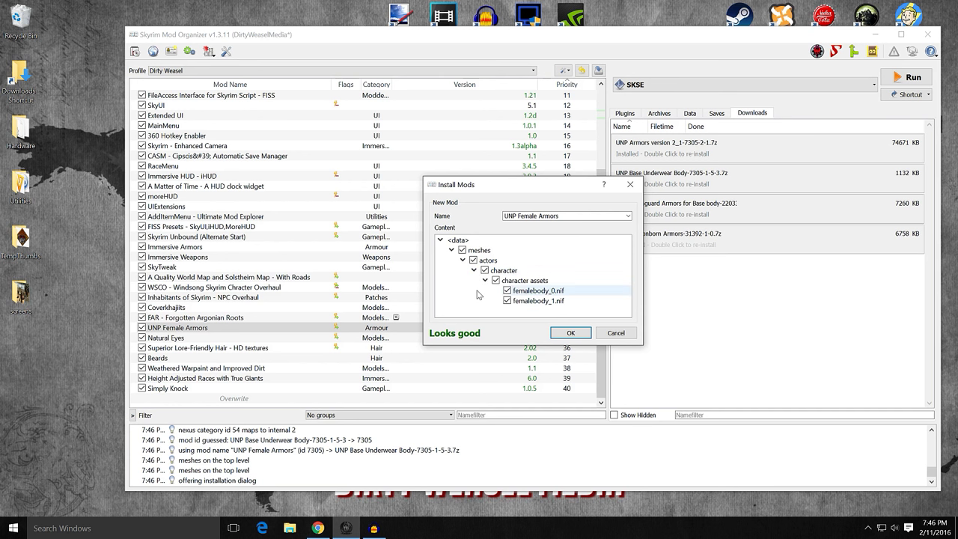
pyautogui.click(451, 250)
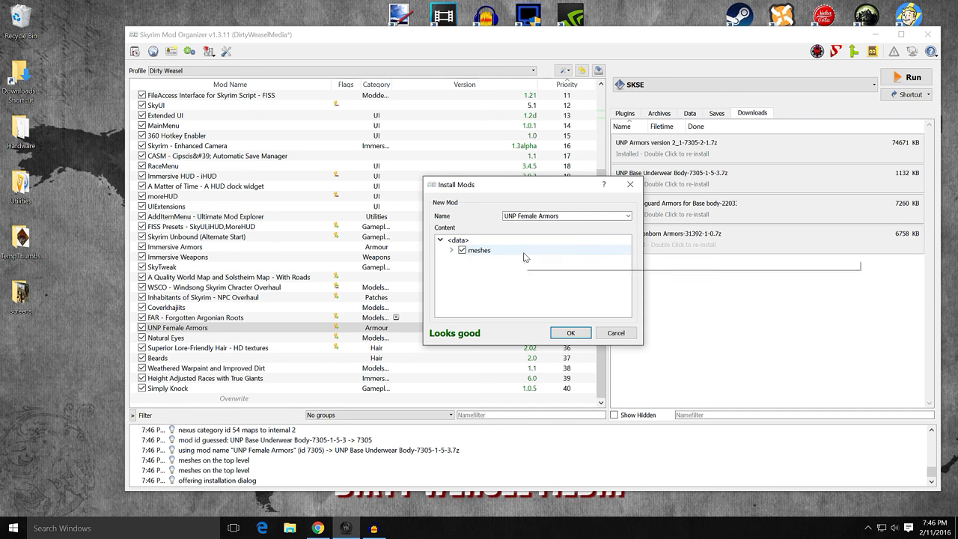
# - Install the underwear body files by merging them into the existing UNP Female Armors mod, and select that mod
pyautogui.click(571, 333)
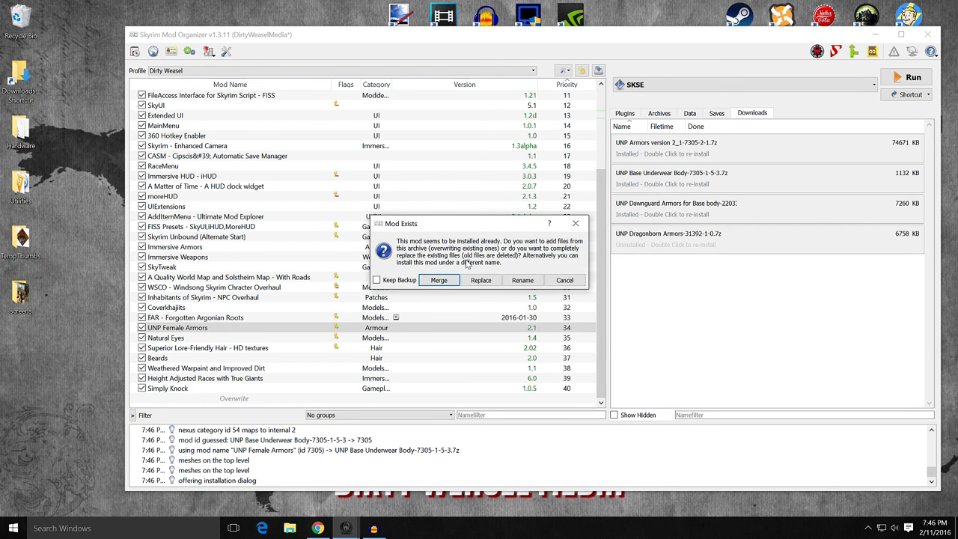
pyautogui.click(440, 280)
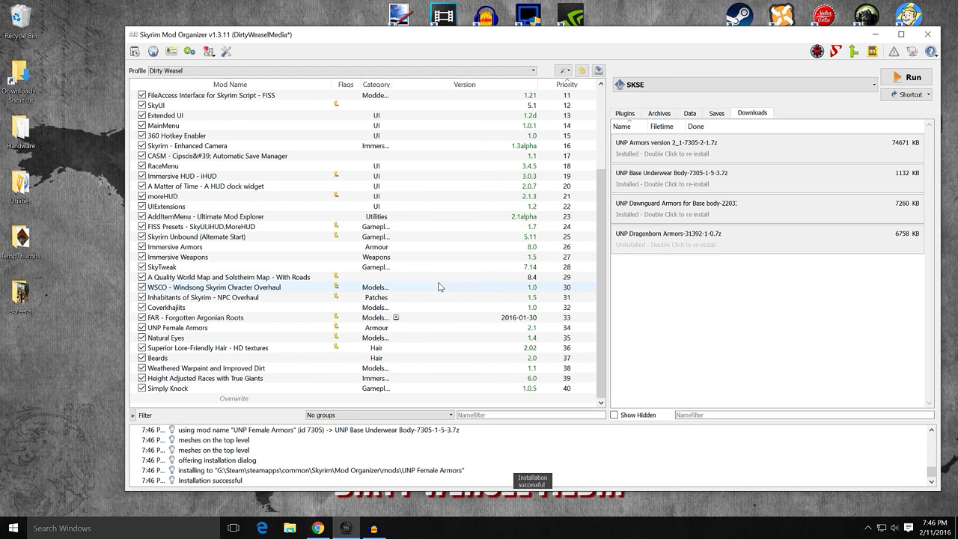
pyautogui.click(232, 329)
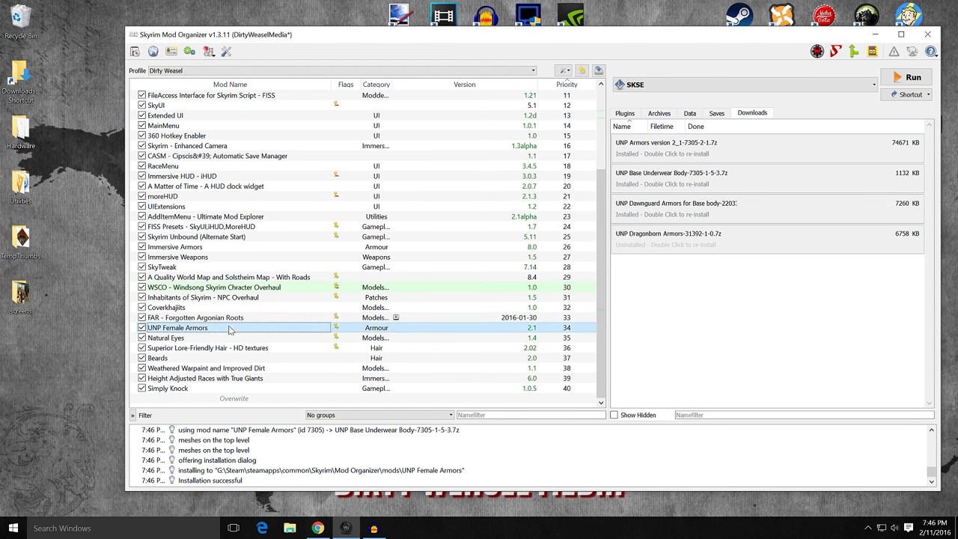
# - Start installing the UNP Dawnguard Armors for Base body archive and change its mod name to UNP Female Armors
pyautogui.moveTo(644, 222)
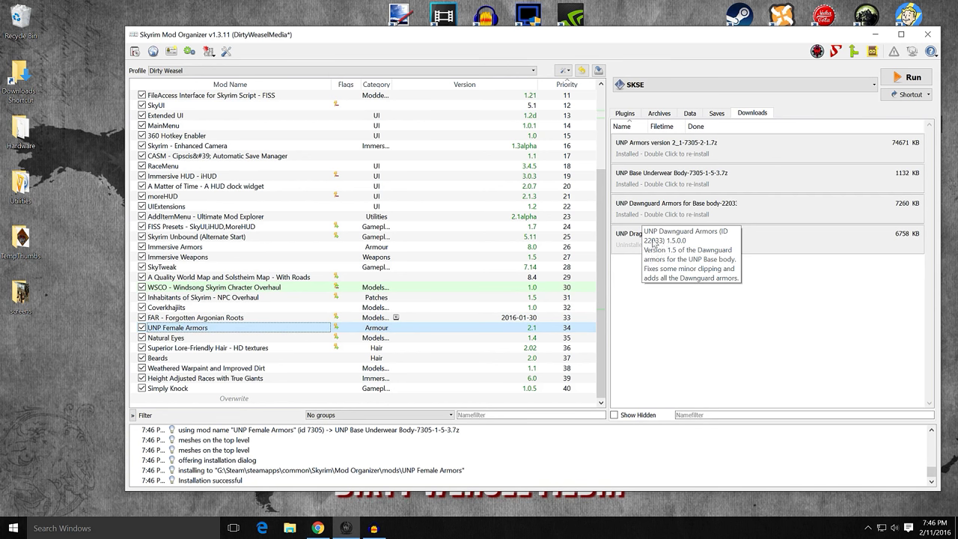
pyautogui.doubleClick(663, 214)
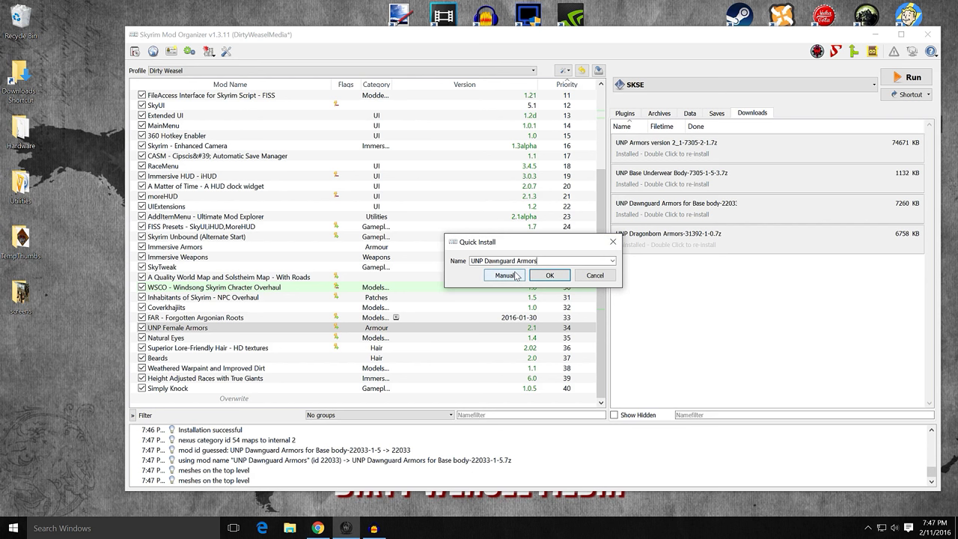
pyautogui.click(612, 262)
pyautogui.click(613, 261)
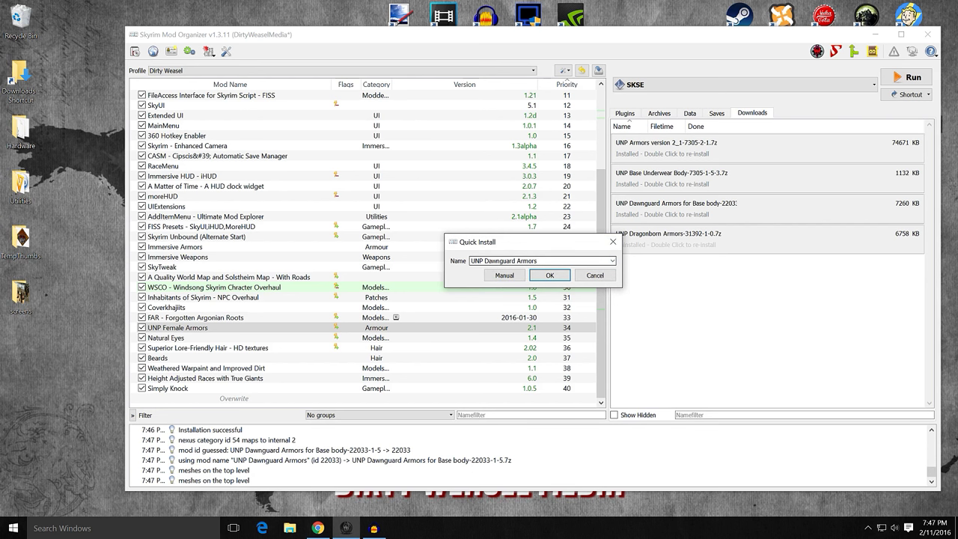
pyautogui.moveTo(537, 260); pyautogui.dragTo(488, 260)
pyautogui.write('Female A')
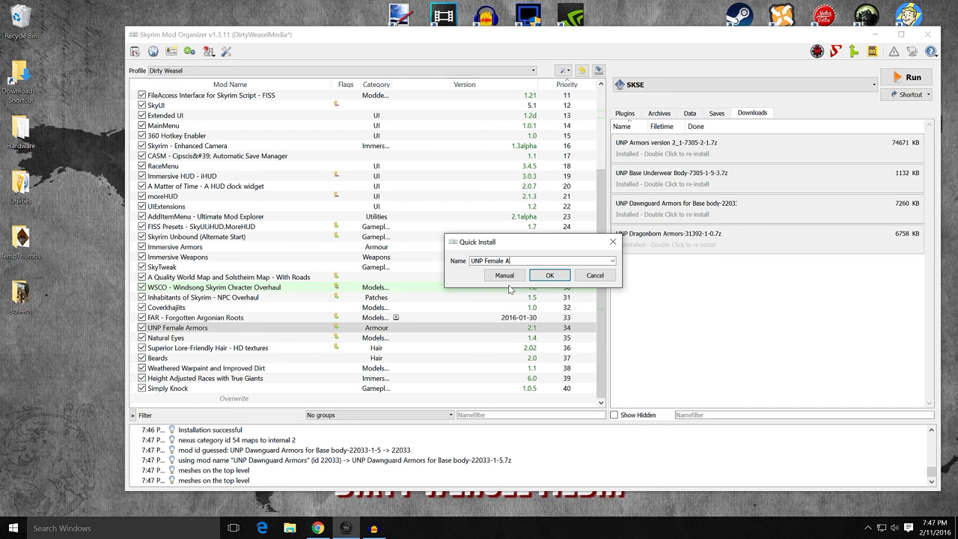
pyautogui.write('rmors')
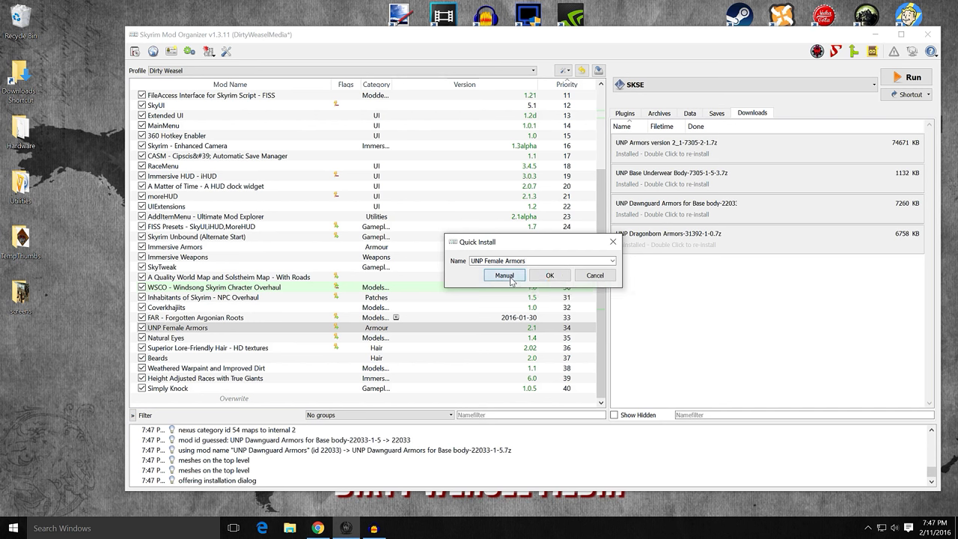
# - Install the Dawnguard armors manually with the Data folder as data directory, merging them into the existing UNP Female Armors mod
pyautogui.click(510, 279)
pyautogui.rightClick(482, 253)
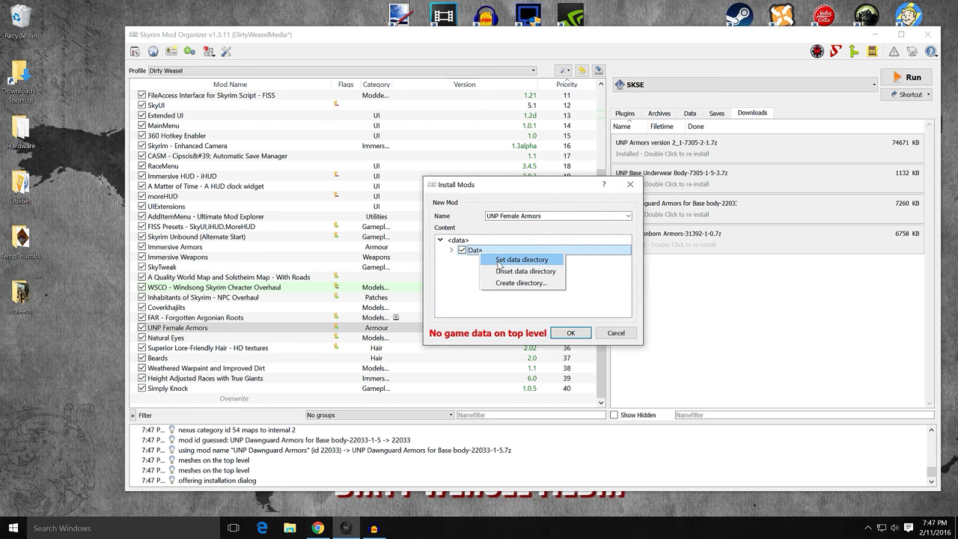
pyautogui.click(499, 262)
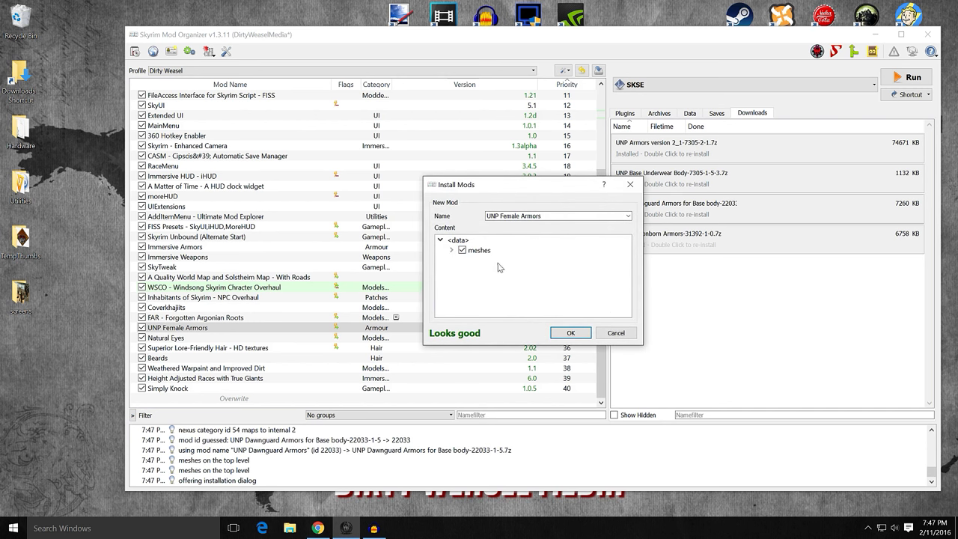
pyautogui.click(573, 336)
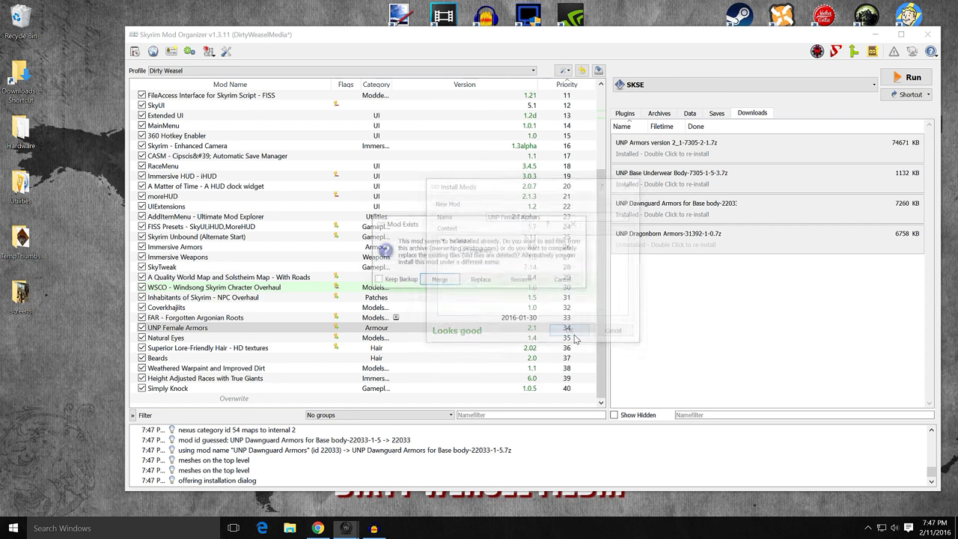
pyautogui.click(440, 281)
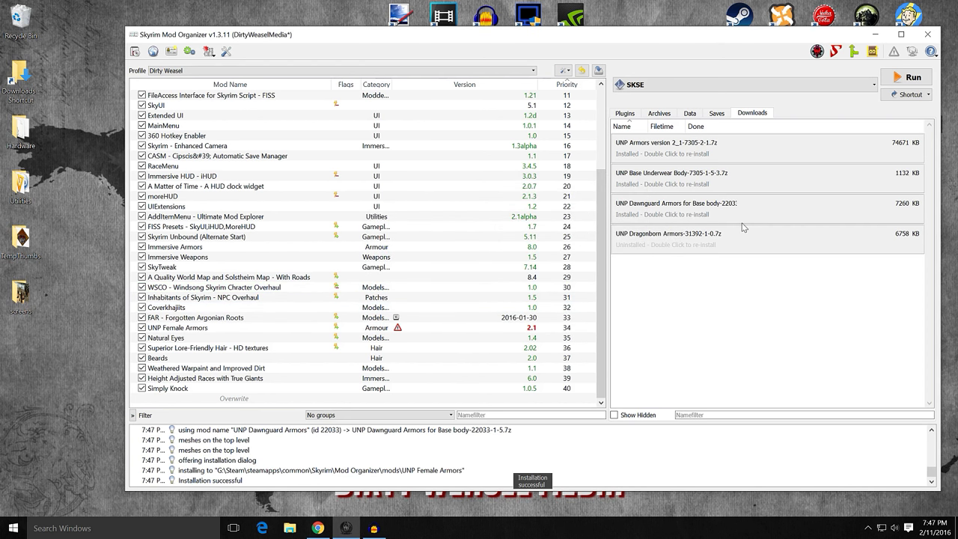
# - Start a manual install of the UNP Dragonborn Armors archive under the mod name UNP Female Armors
pyautogui.doubleClick(684, 246)
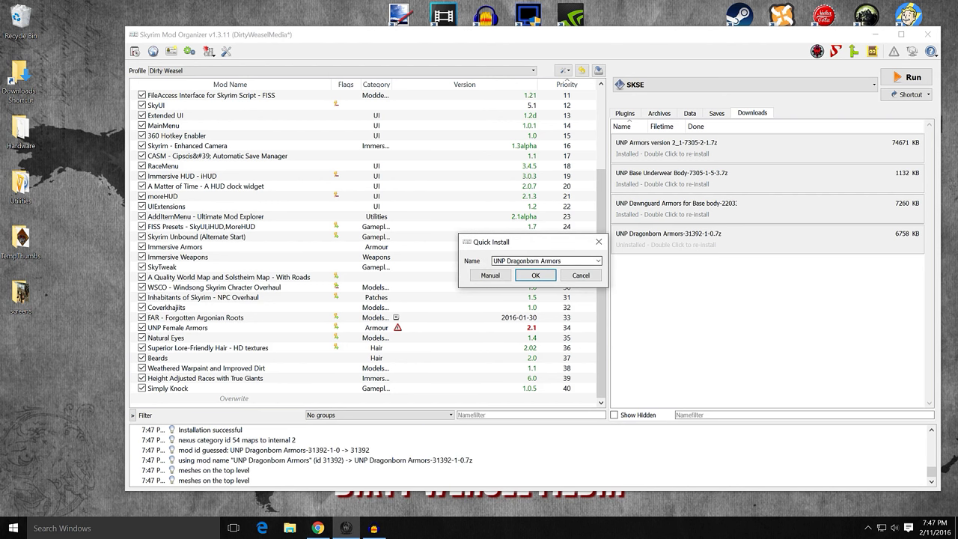
pyautogui.click(599, 261)
pyautogui.click(599, 260)
pyautogui.moveTo(562, 261); pyautogui.dragTo(510, 261)
pyautogui.write('Female')
pyautogui.click(490, 274)
# - Set the Dragonborn archive's Data folder as the data directory and merge its files into the existing UNP Female Armors mod
pyautogui.rightClick(476, 253)
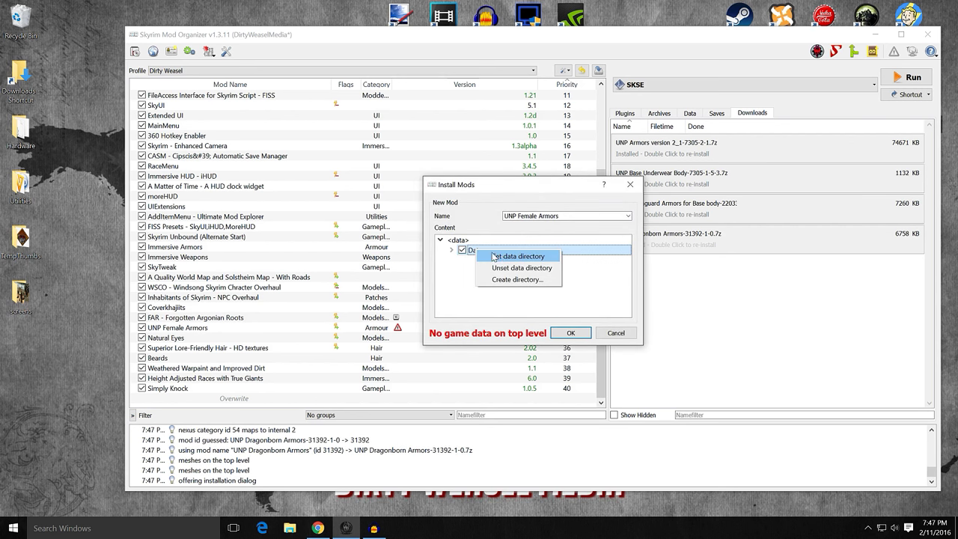
pyautogui.click(494, 257)
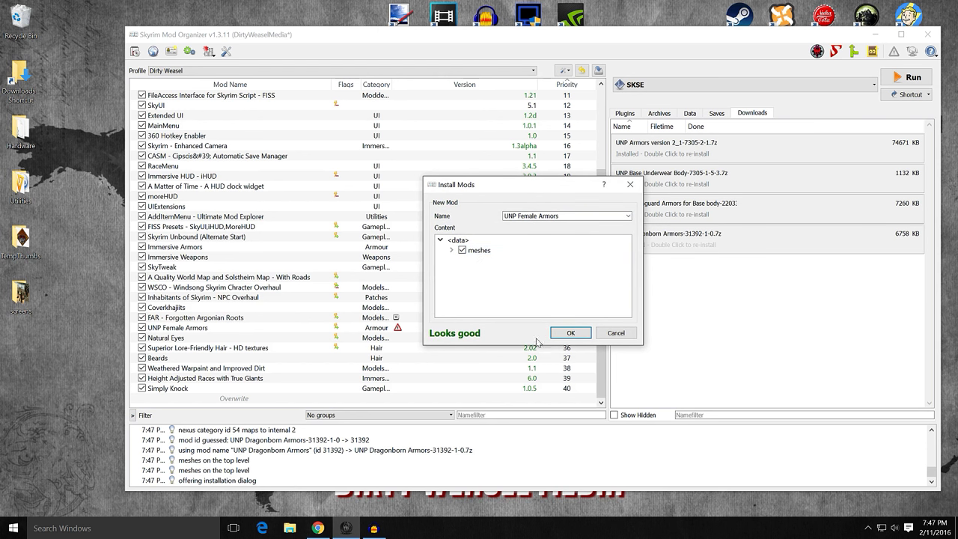
pyautogui.click(570, 335)
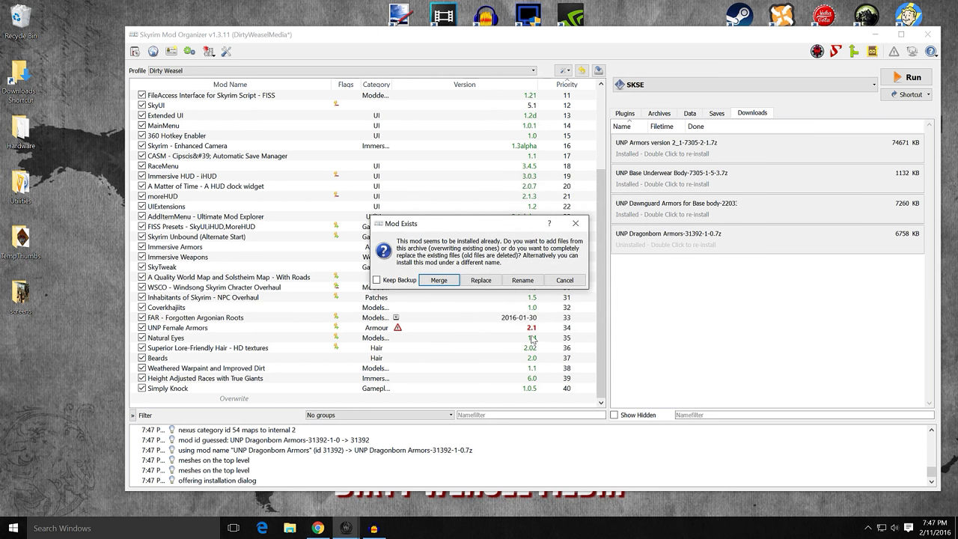
pyautogui.click(439, 281)
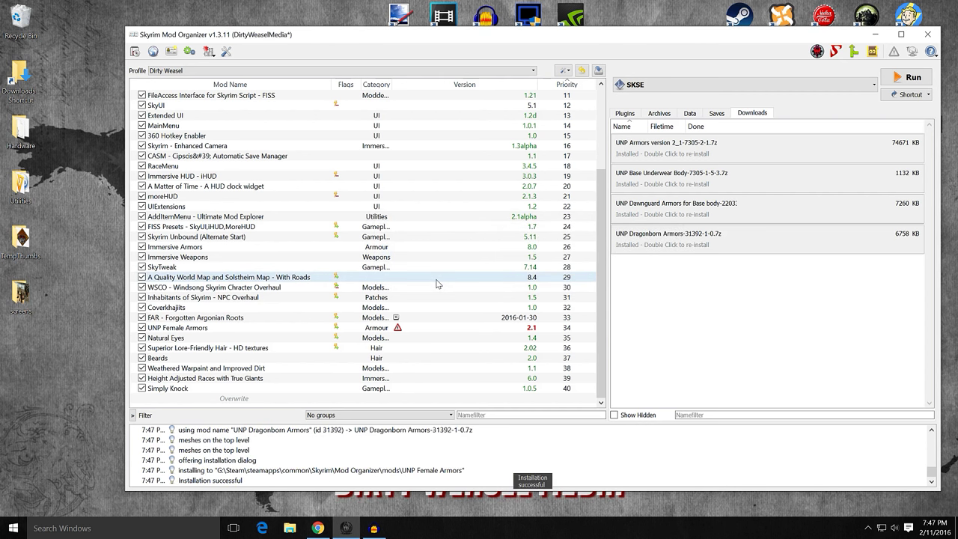
# - Dismiss the version warning on the UNP Female Armors mod
pyautogui.doubleClick(215, 329)
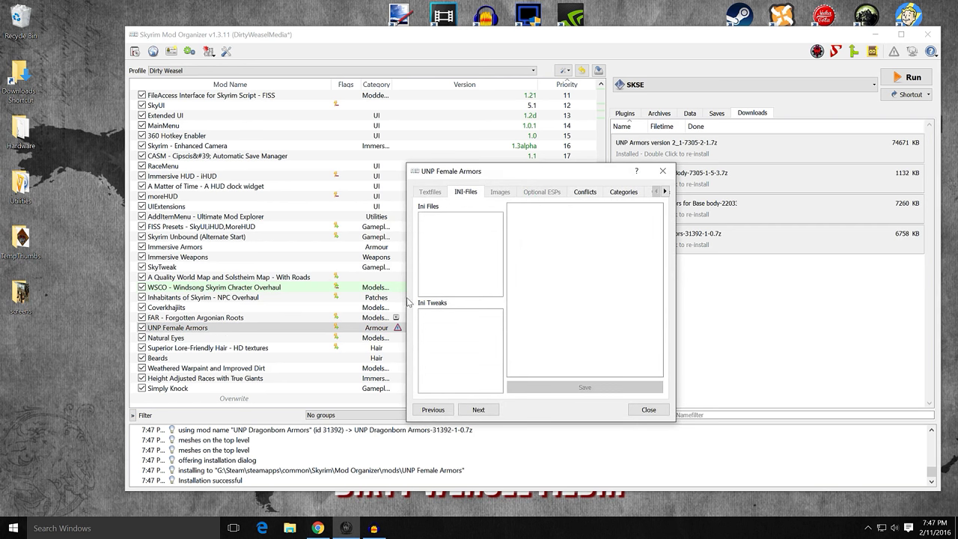
pyautogui.click(662, 171)
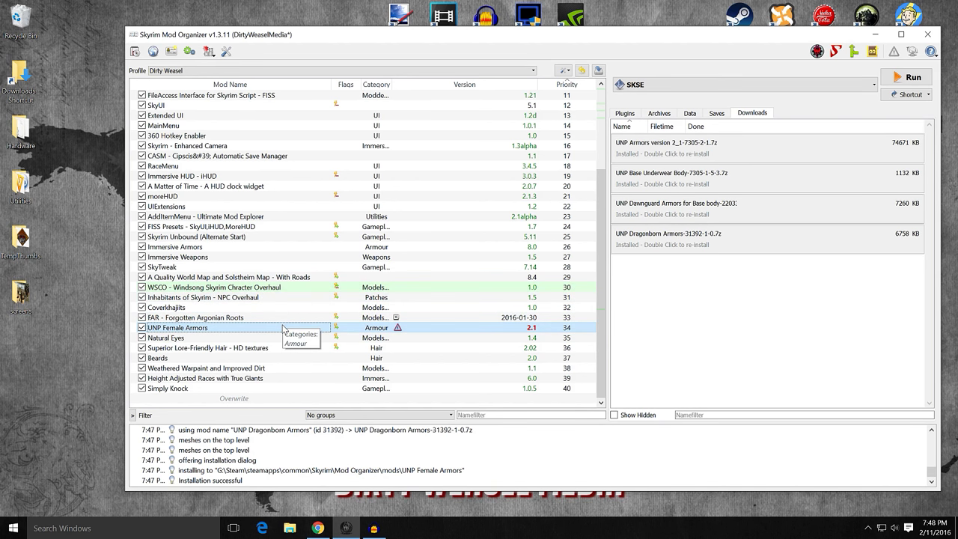
pyautogui.rightClick(444, 327)
pyautogui.click(454, 389)
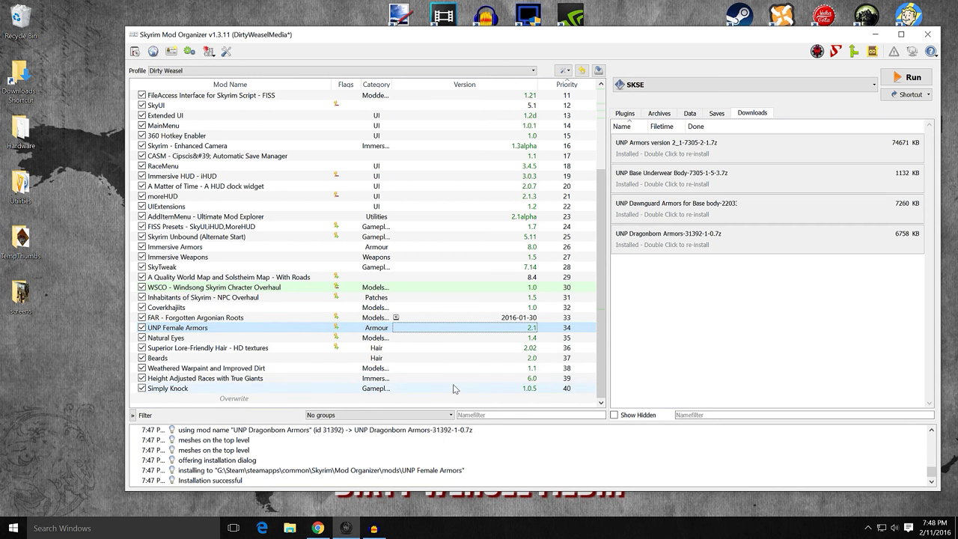
# - Open the file tree of the UNP Female Armors mod and inspect its textures folder down to the bandit clothes
pyautogui.doubleClick(276, 327)
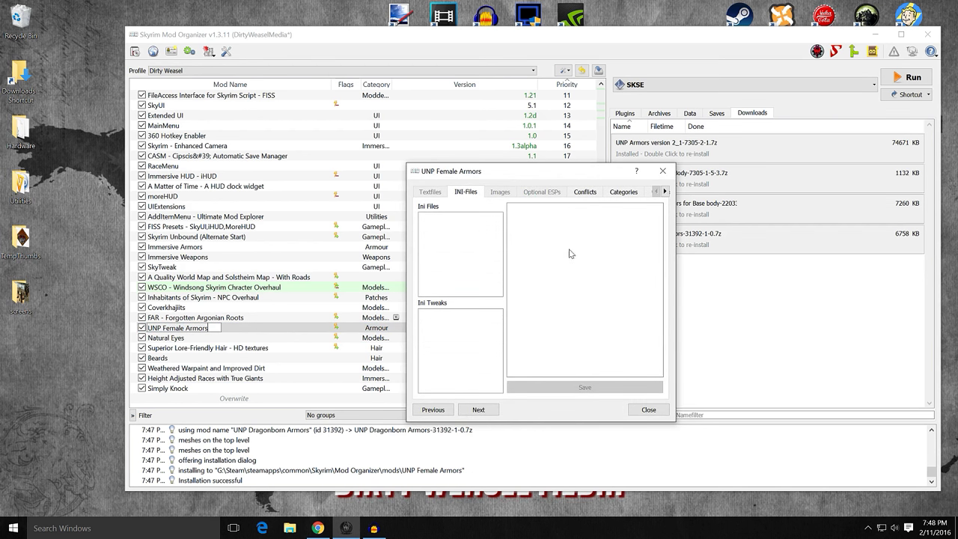
pyautogui.click(665, 192)
pyautogui.click(665, 191)
pyautogui.click(665, 192)
pyautogui.click(636, 193)
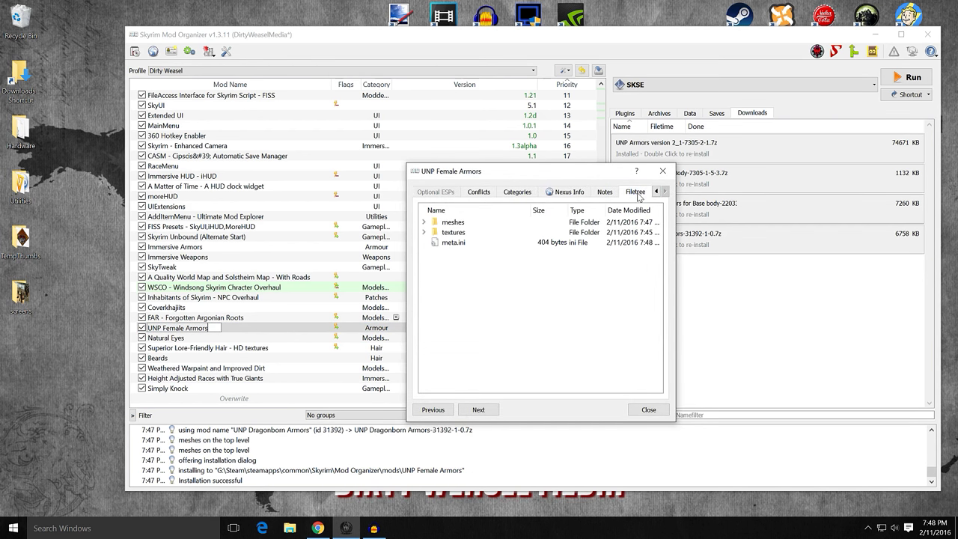
pyautogui.click(424, 233)
pyautogui.click(436, 242)
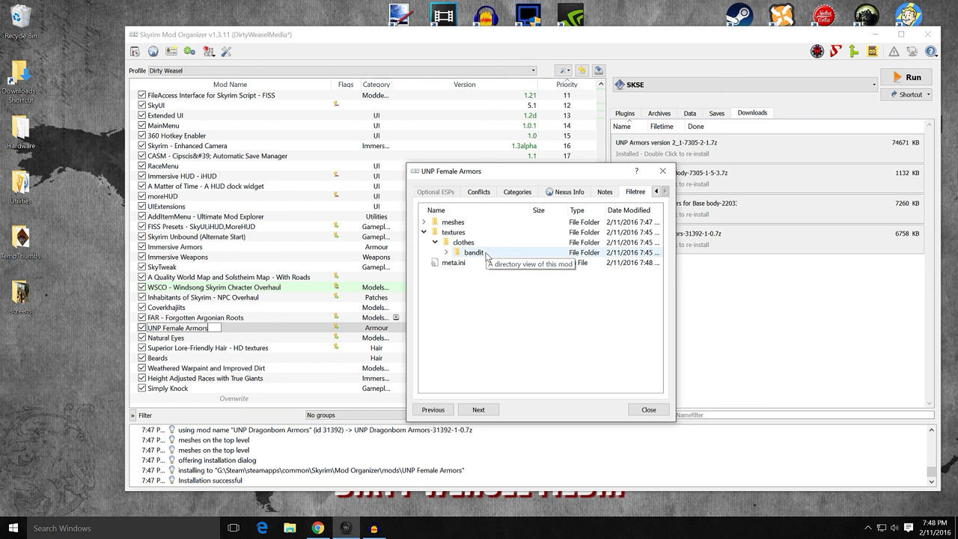
pyautogui.rightClick(470, 229)
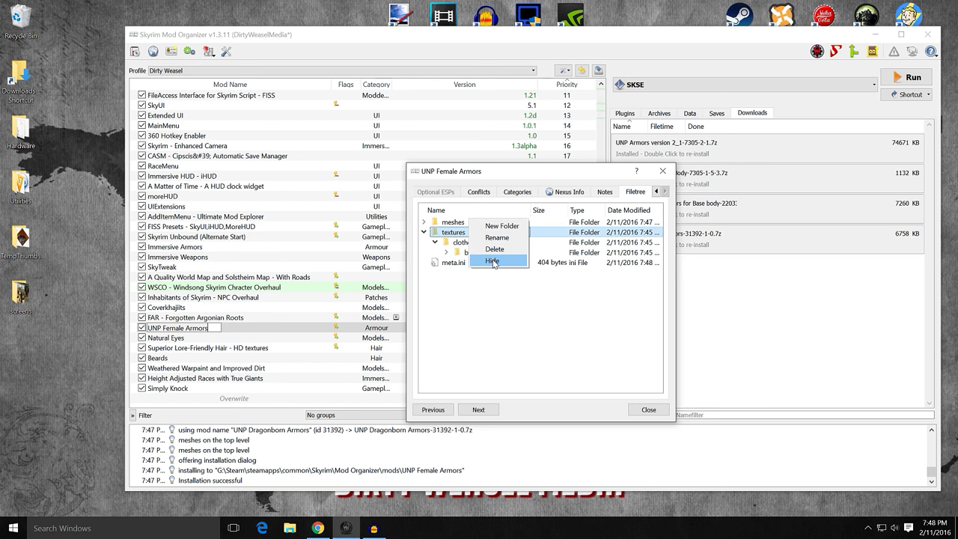
pyautogui.click(501, 310)
pyautogui.click(500, 310)
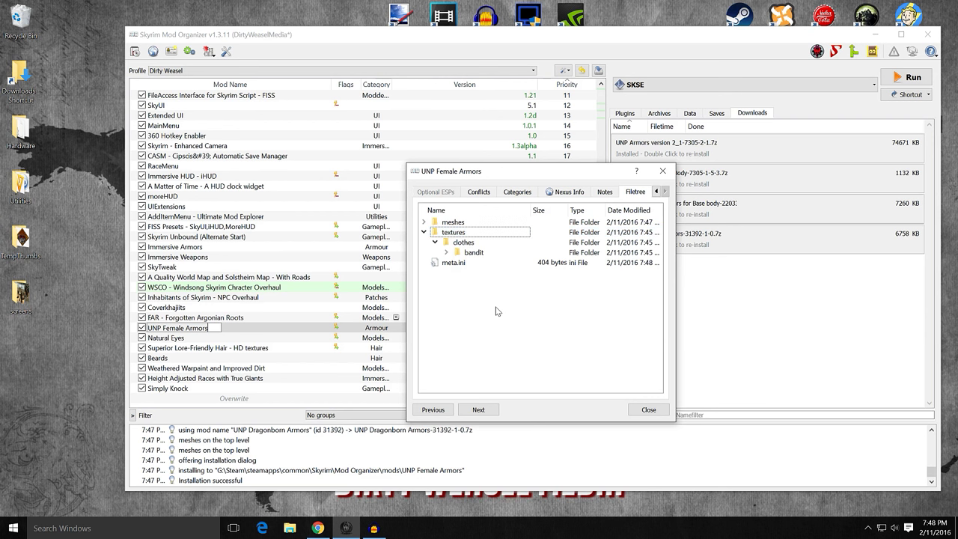
pyautogui.click(425, 233)
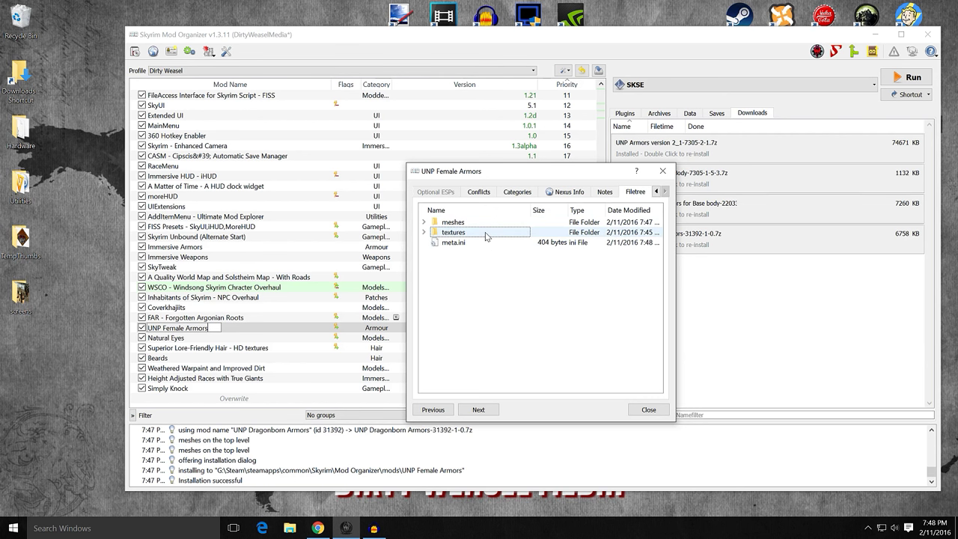
# - Inspect the mod's meshes folder, including the dlc01 and dlc02 subfolders, and close the mod information
pyautogui.click(423, 223)
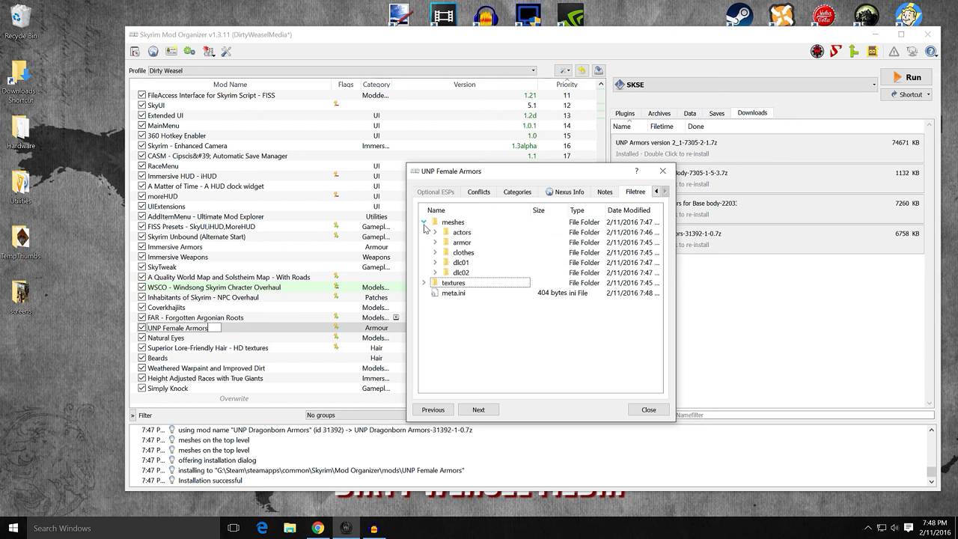
pyautogui.click(435, 262)
pyautogui.click(435, 293)
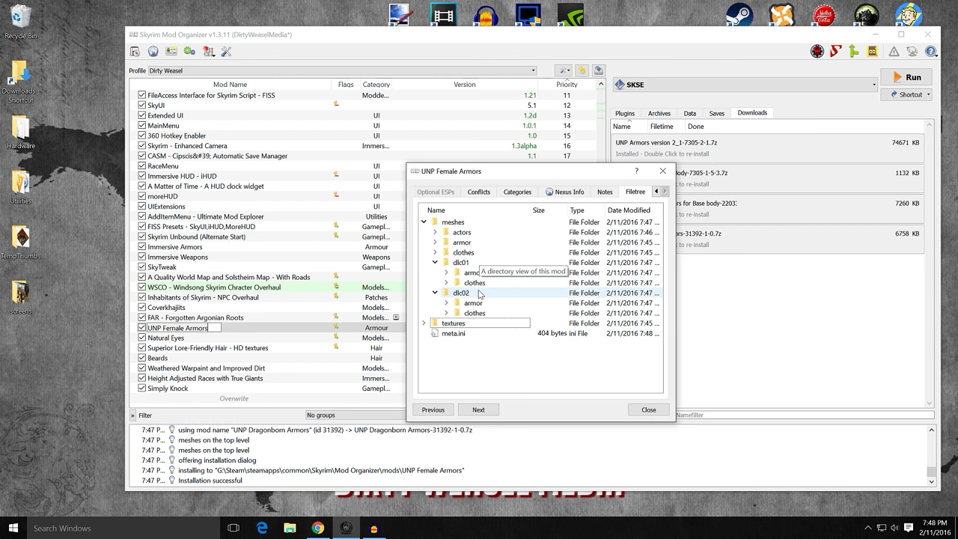
pyautogui.click(435, 262)
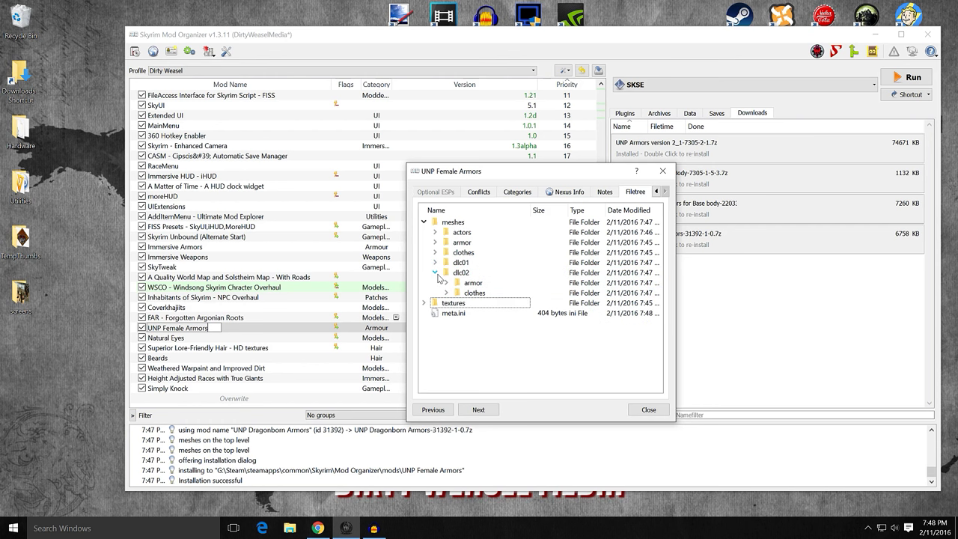
pyautogui.click(437, 274)
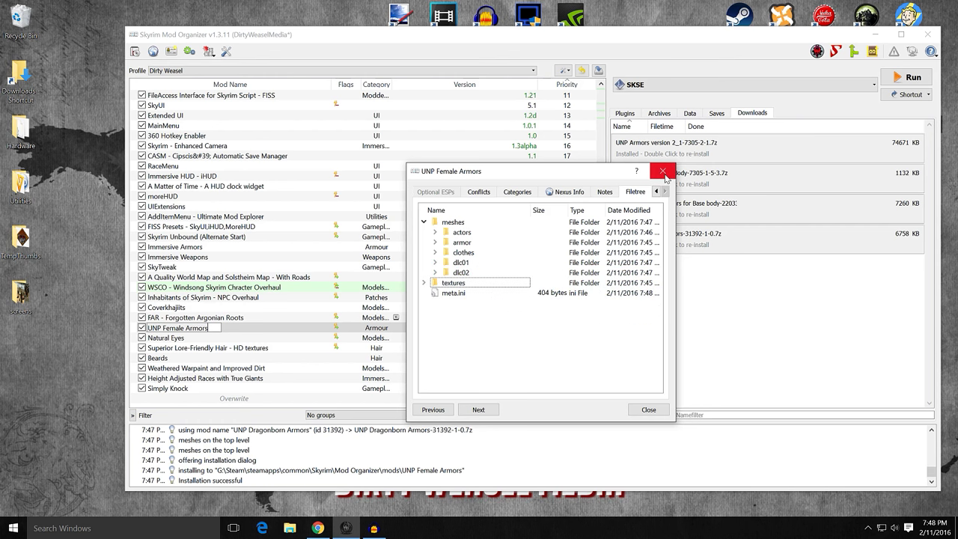
pyautogui.click(663, 172)
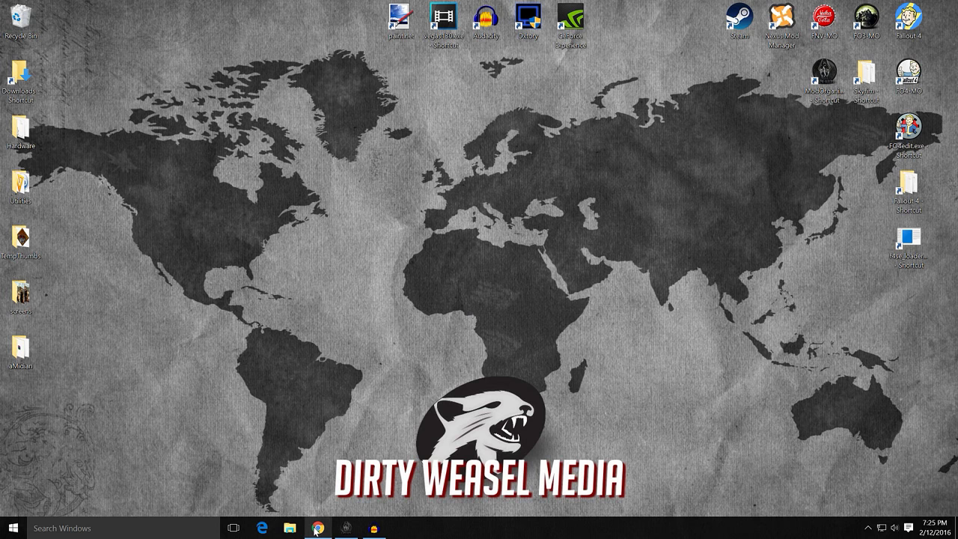
# - Switch to Chrome and view the first two preview images of the Improved NPC Clothing - High Res mod at full size
pyautogui.click(317, 527)
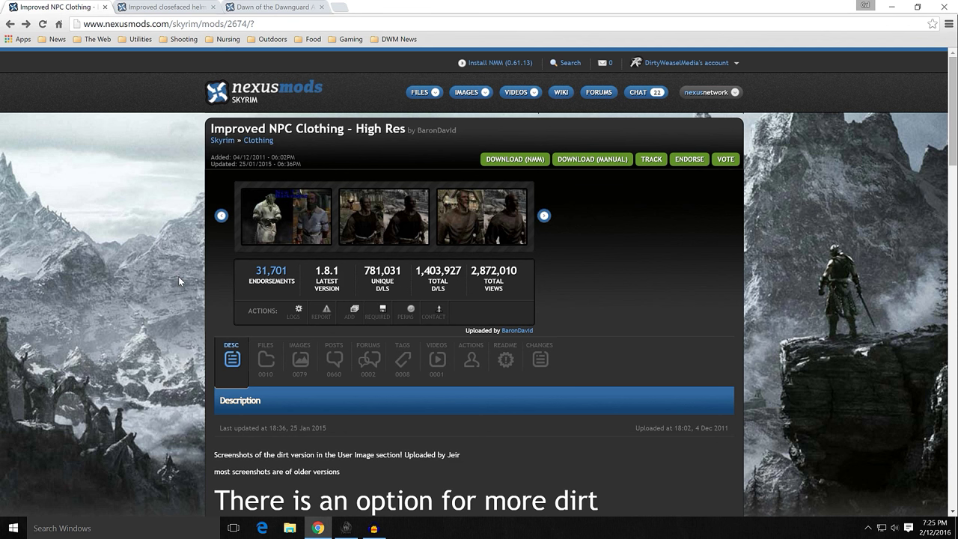
pyautogui.click(291, 235)
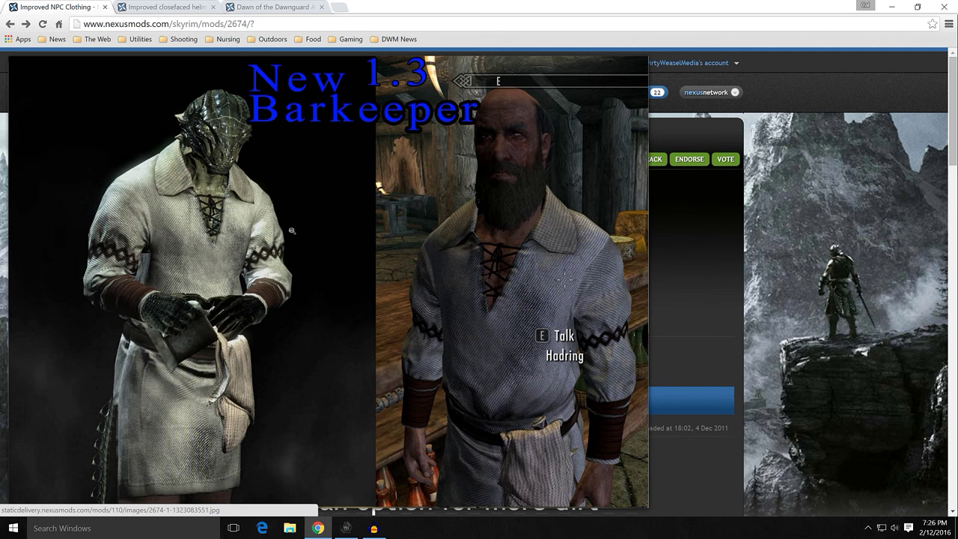
pyautogui.click(292, 231)
pyautogui.click(372, 232)
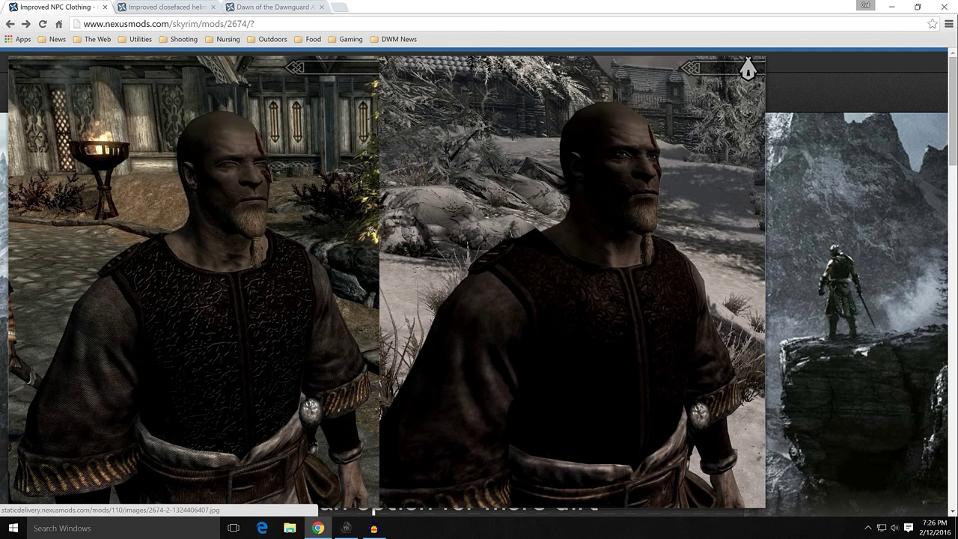
pyautogui.press('Escape')
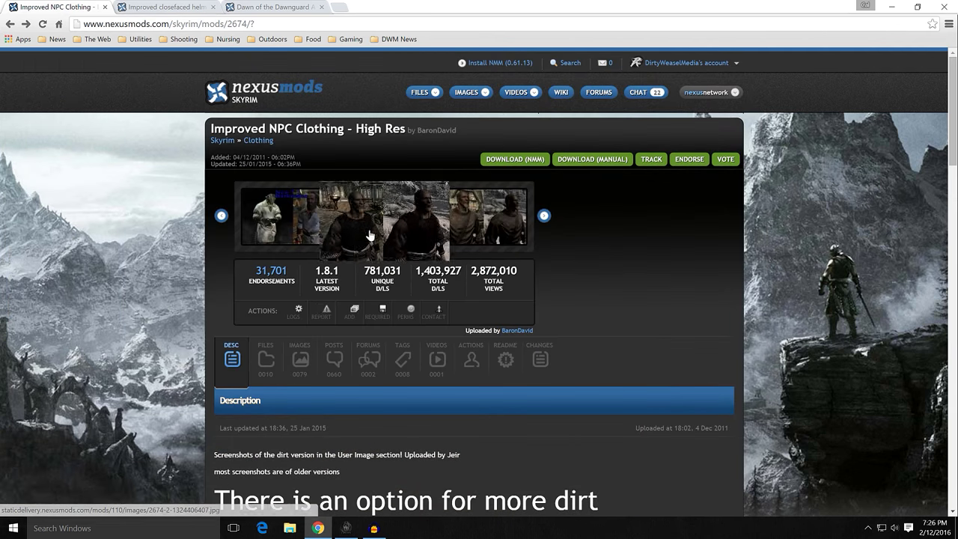
# - Browse the author's image gallery of Improved NPC Clothing - High Res and return to the mod's description page
pyautogui.click(298, 370)
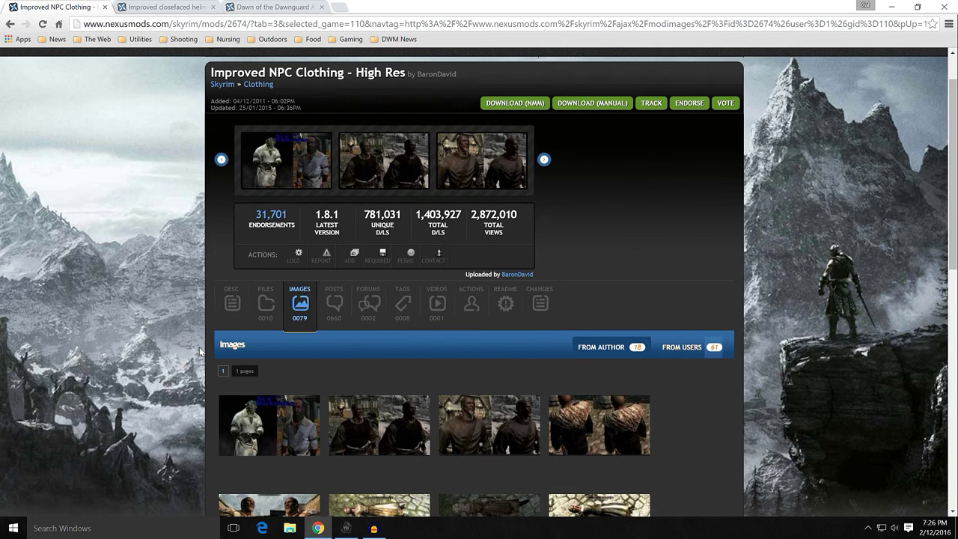
pyautogui.scroll(-3, 199, 346)
pyautogui.scroll(-1, 199, 347)
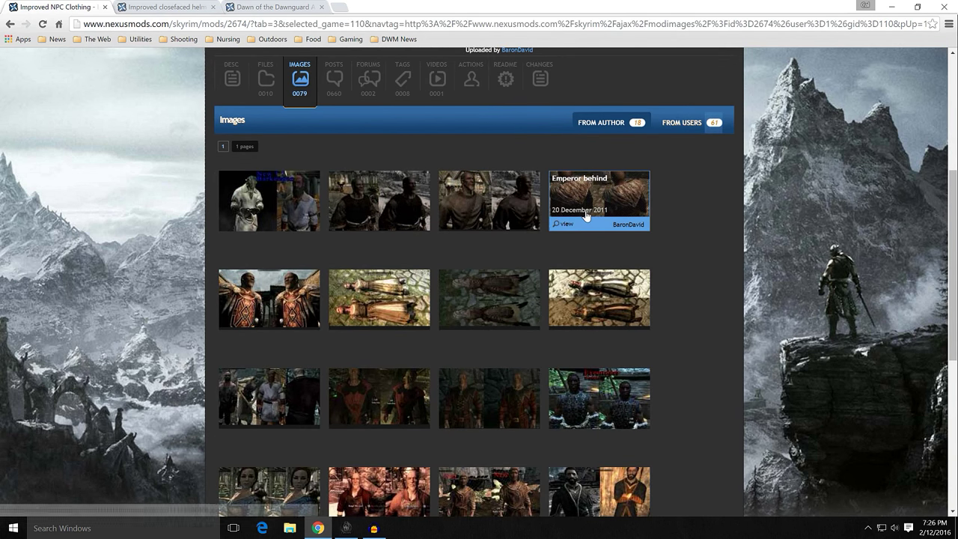
pyautogui.moveTo(586, 211)
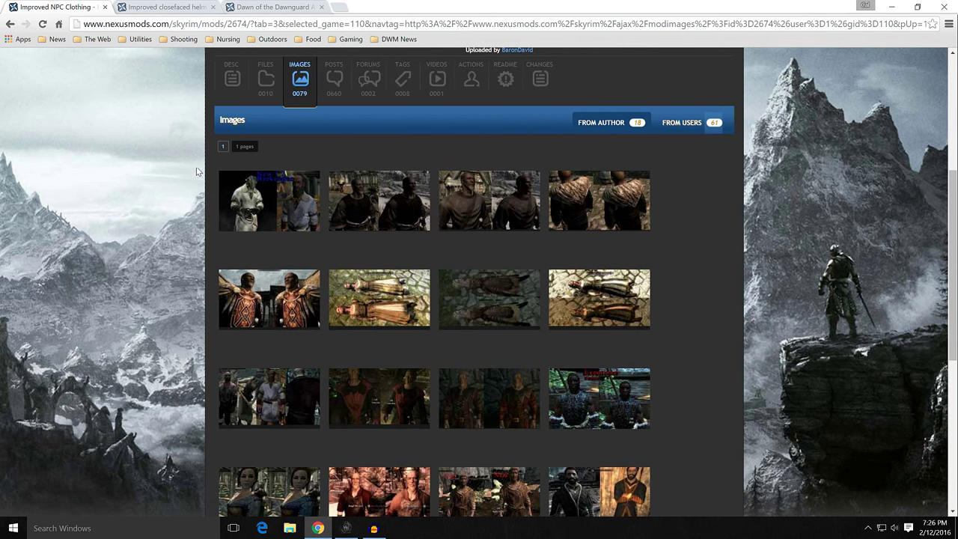
pyautogui.moveTo(258, 214)
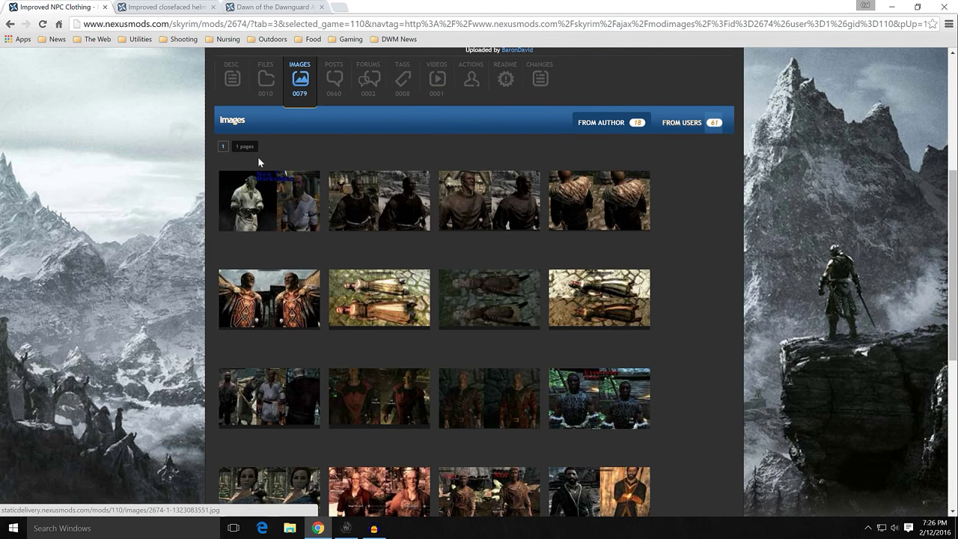
pyautogui.click(10, 24)
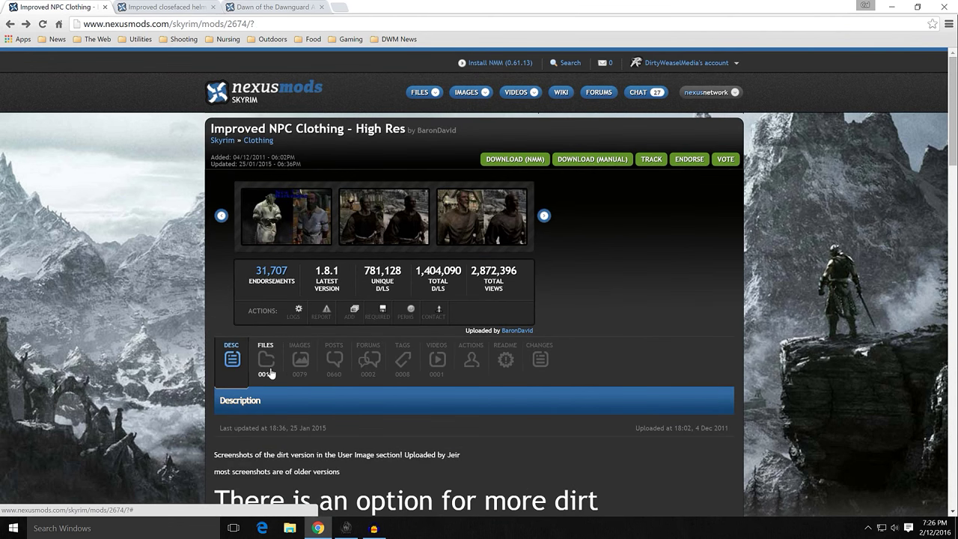
# - Read the Improved NPC Clothing description, including its lists of enhanced 512x512 and 1024x1024 textures
pyautogui.scroll(-4, 199, 349)
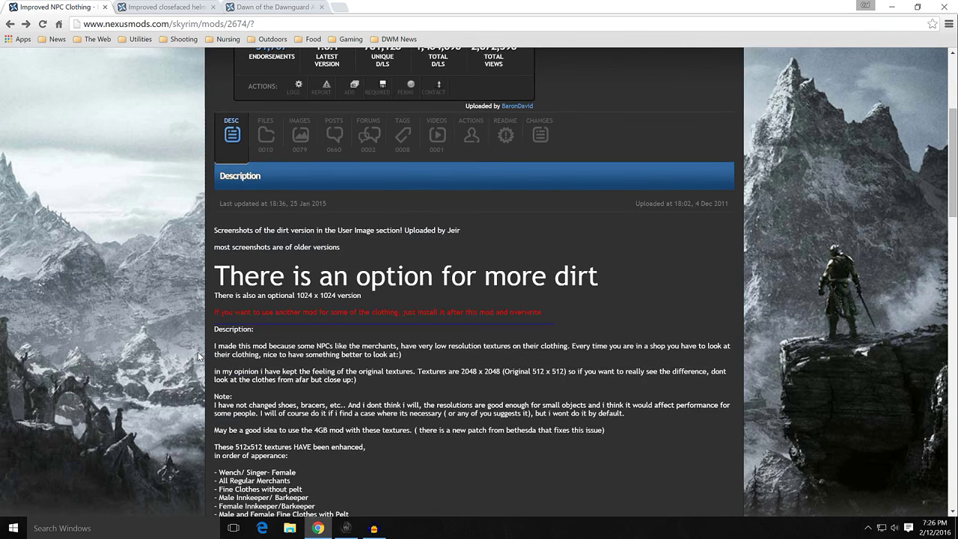
pyautogui.scroll(-4, 199, 322)
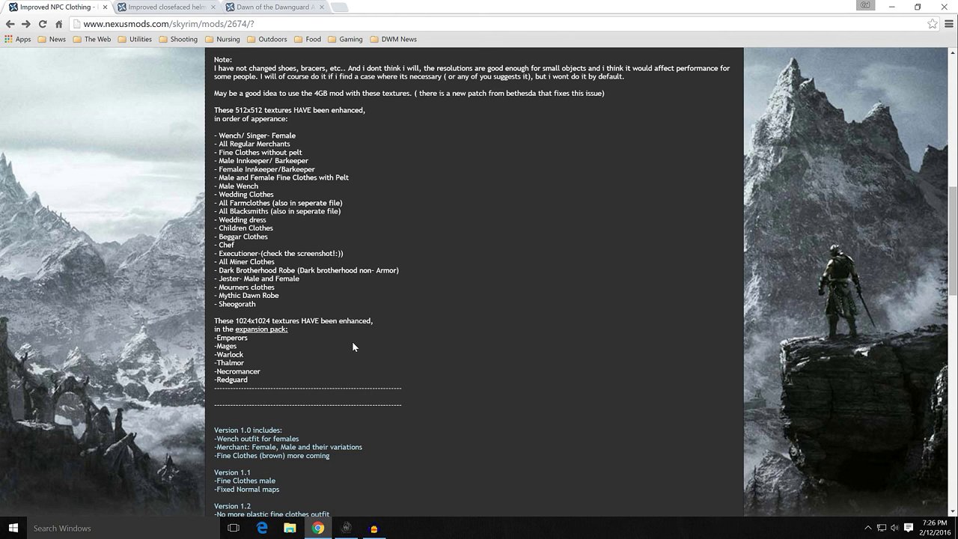
pyautogui.scroll(6, 354, 347)
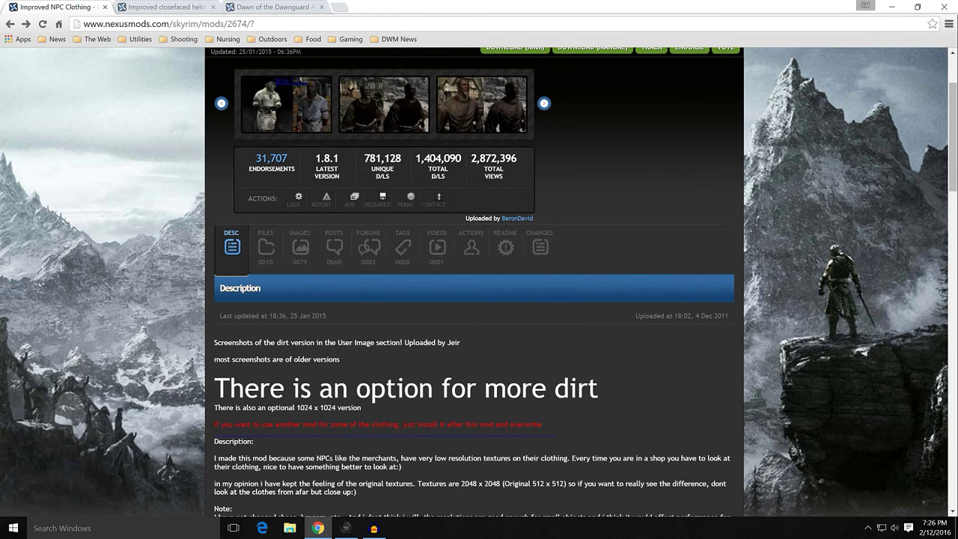
# - Open the files list of Improved NPC Clothing - High Res and review its main, update, optional and miscellaneous files
pyautogui.scroll(2, 352, 340)
pyautogui.click(266, 360)
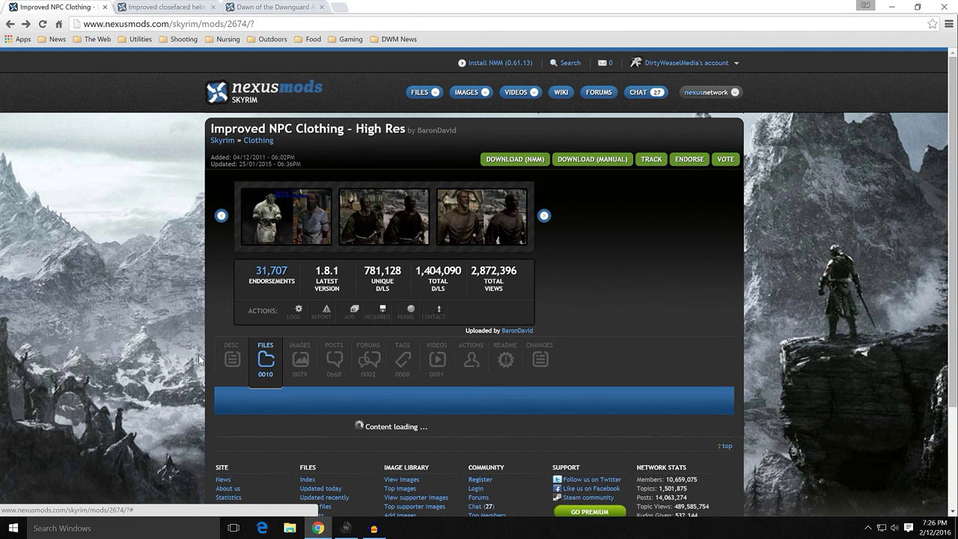
pyautogui.scroll(-3, 201, 352)
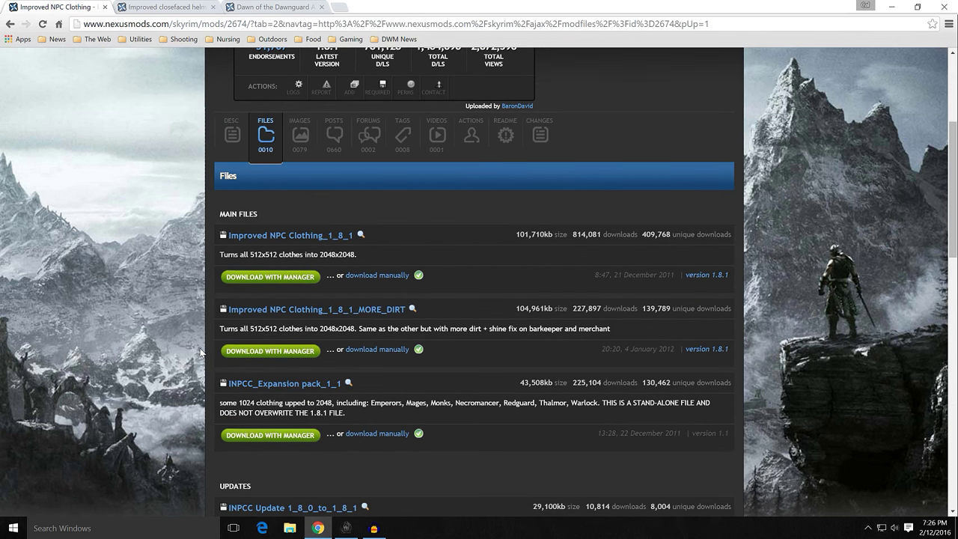
pyautogui.scroll(-5, 201, 352)
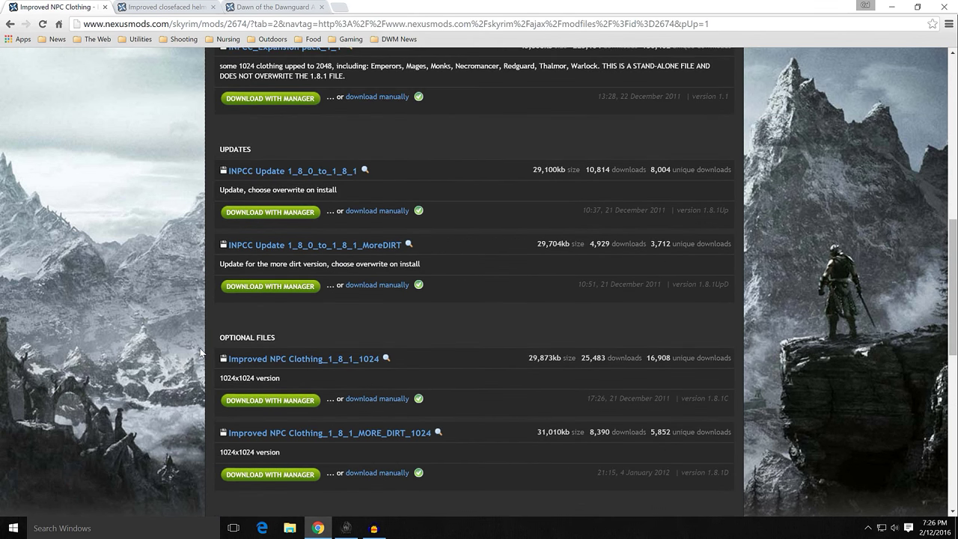
pyautogui.scroll(4, 200, 352)
pyautogui.scroll(1, 201, 352)
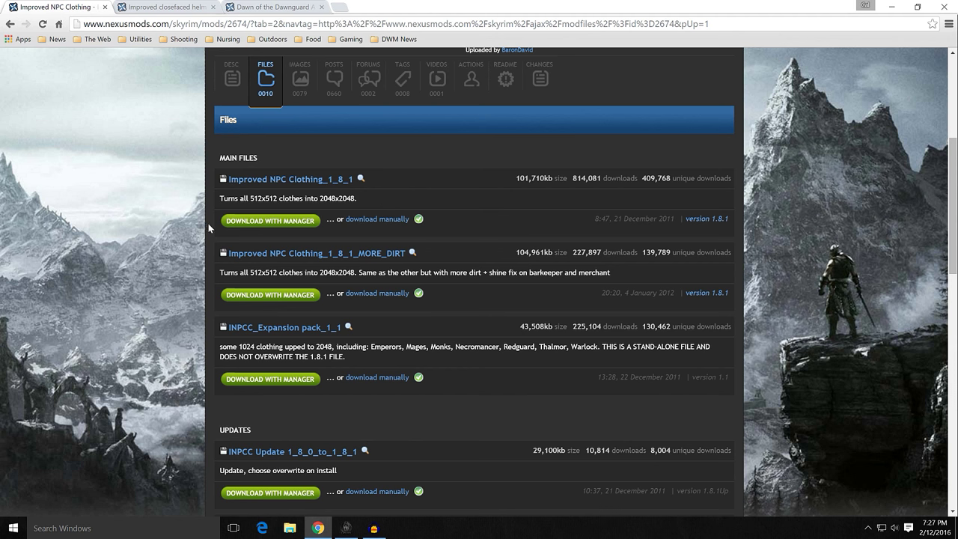
pyautogui.scroll(-1, 208, 227)
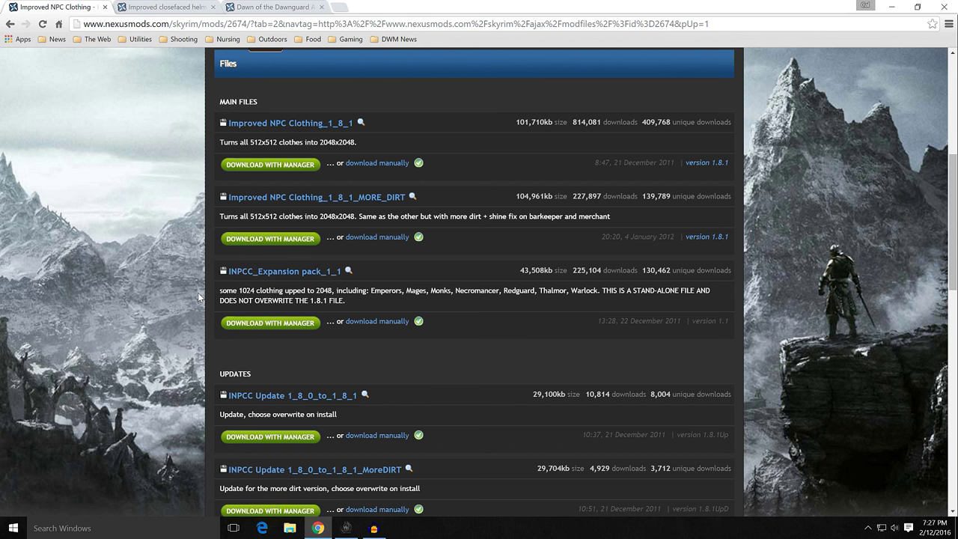
pyautogui.scroll(-1, 192, 271)
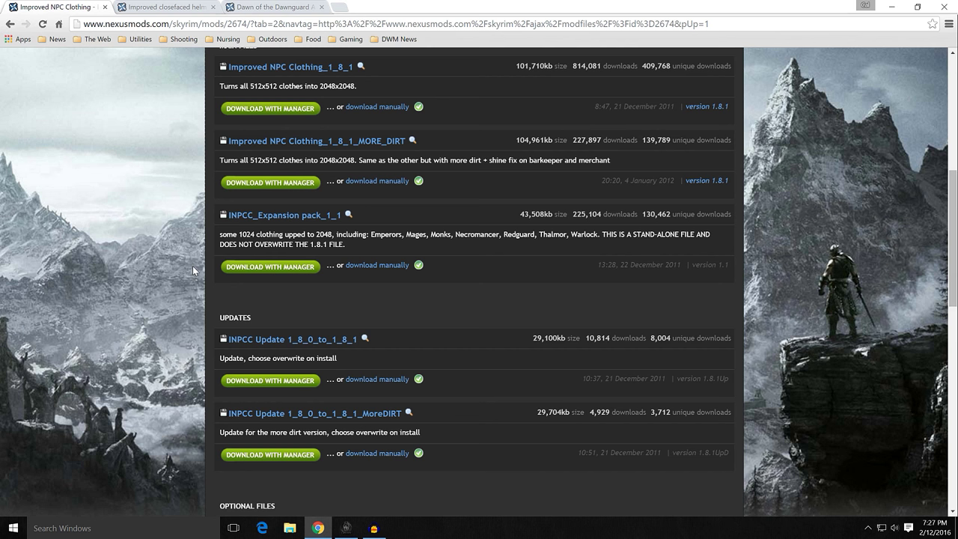
pyautogui.scroll(-3, 194, 270)
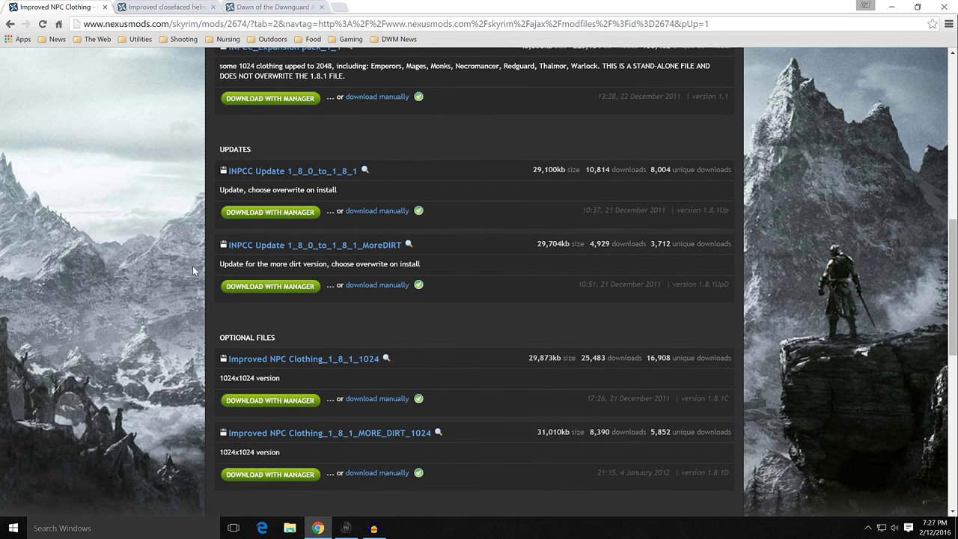
pyautogui.scroll(-1, 192, 270)
pyautogui.scroll(-1, 193, 265)
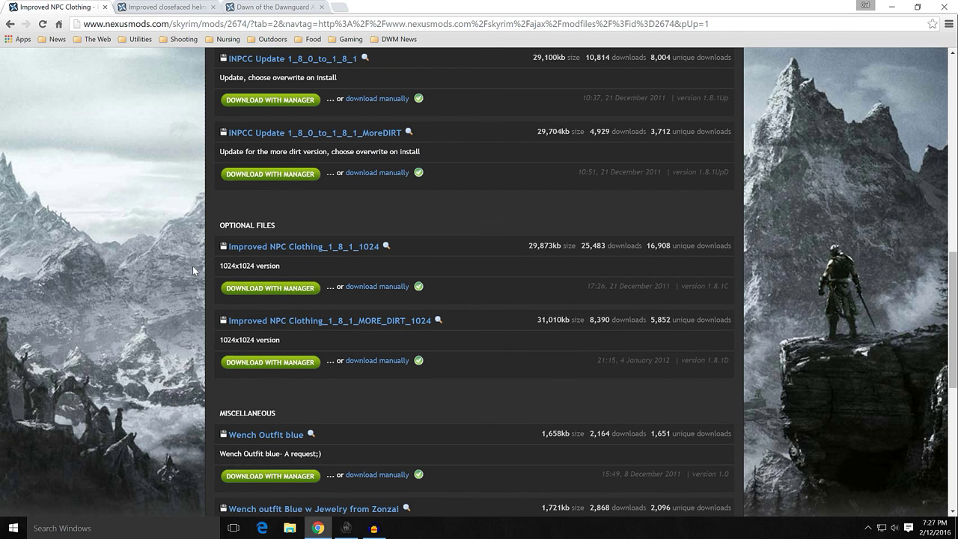
pyautogui.scroll(1, 193, 265)
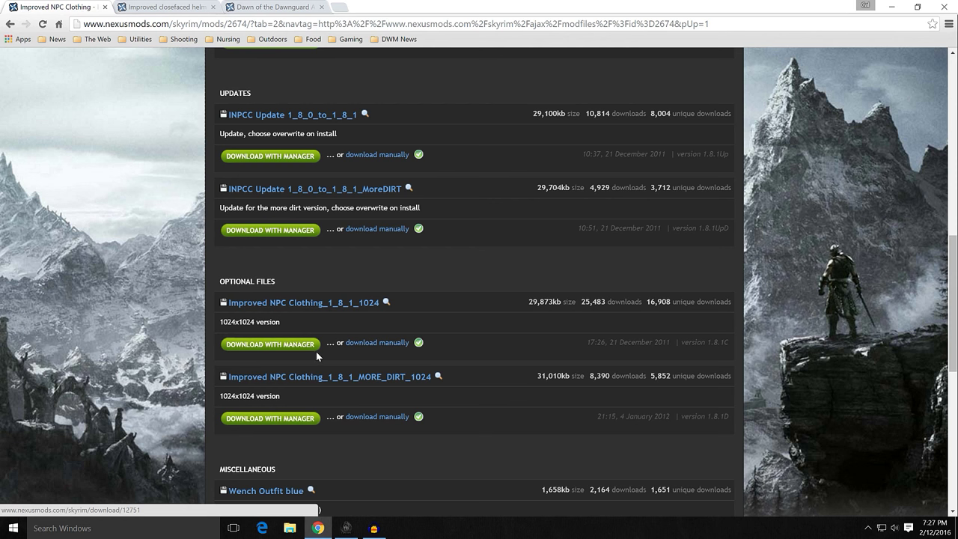
# - Compare the main 2048x2048 files and INPCC_Expansion pack_1_1 with the optional 1024x1024 versions
pyautogui.scroll(3, 199, 334)
pyautogui.scroll(3, 198, 334)
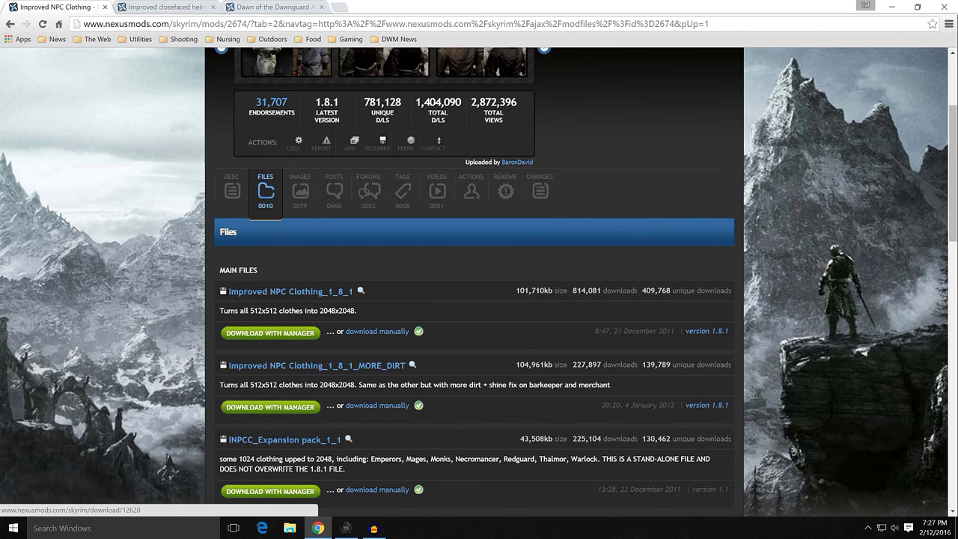
pyautogui.scroll(-5, 206, 333)
pyautogui.scroll(-2, 203, 339)
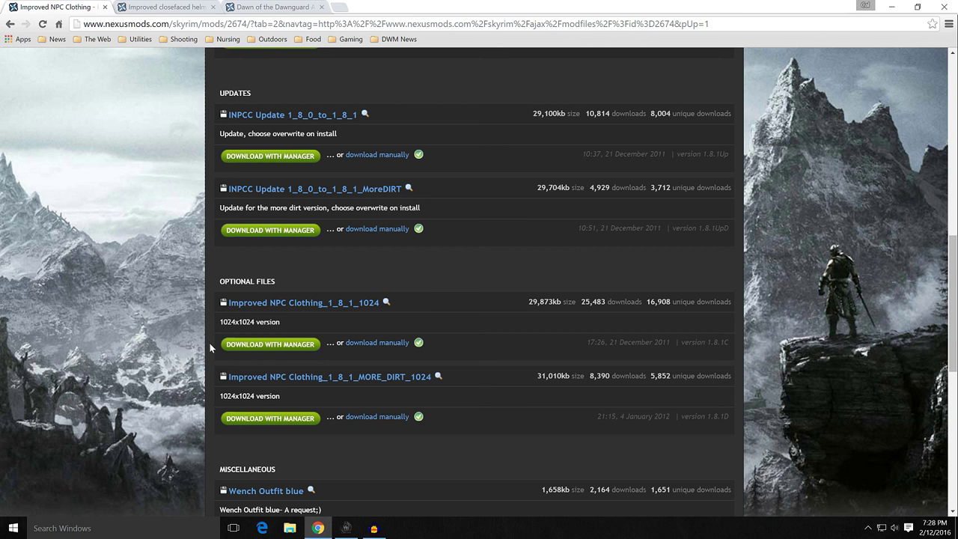
pyautogui.scroll(1, 208, 341)
pyautogui.scroll(-1, 204, 337)
pyautogui.scroll(3, 197, 334)
pyautogui.scroll(2, 198, 334)
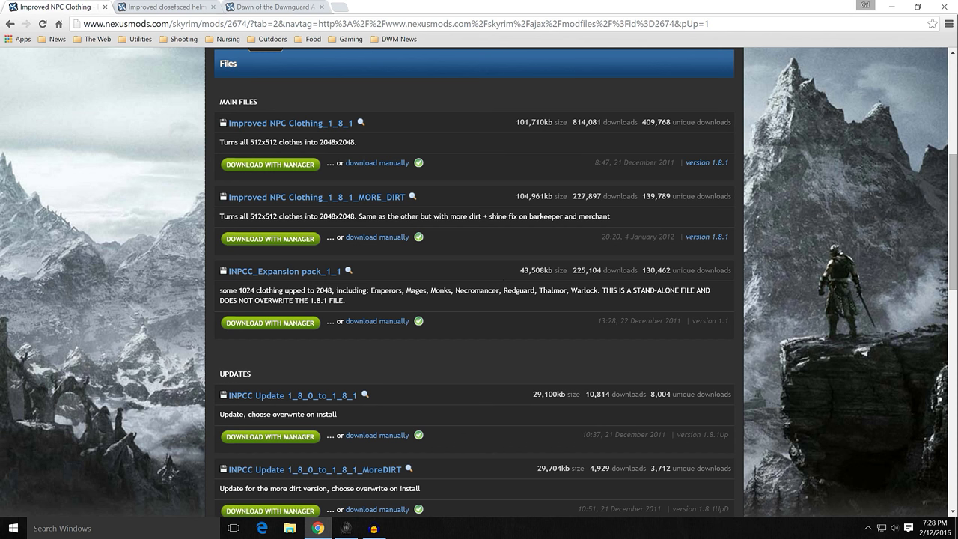
pyautogui.scroll(-1, 461, 278)
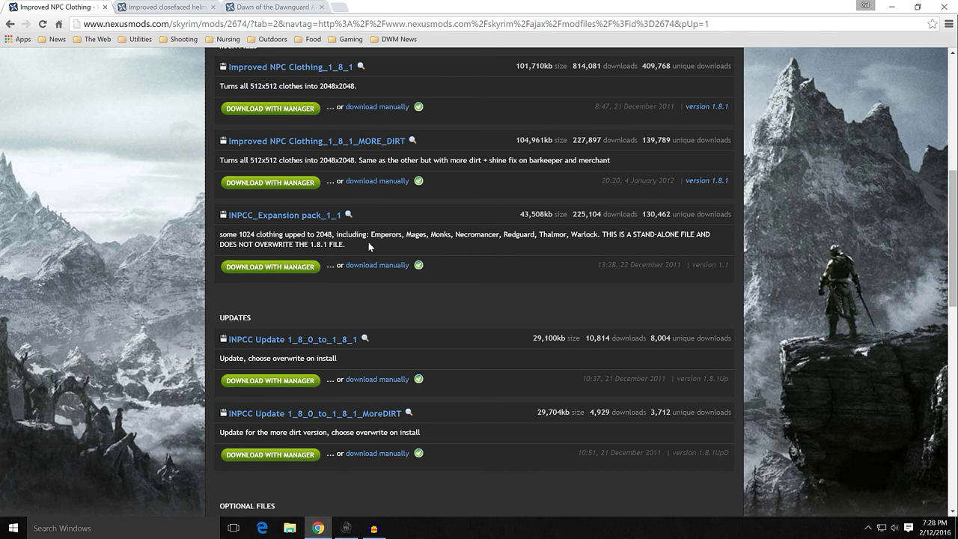
pyautogui.scroll(3, 212, 263)
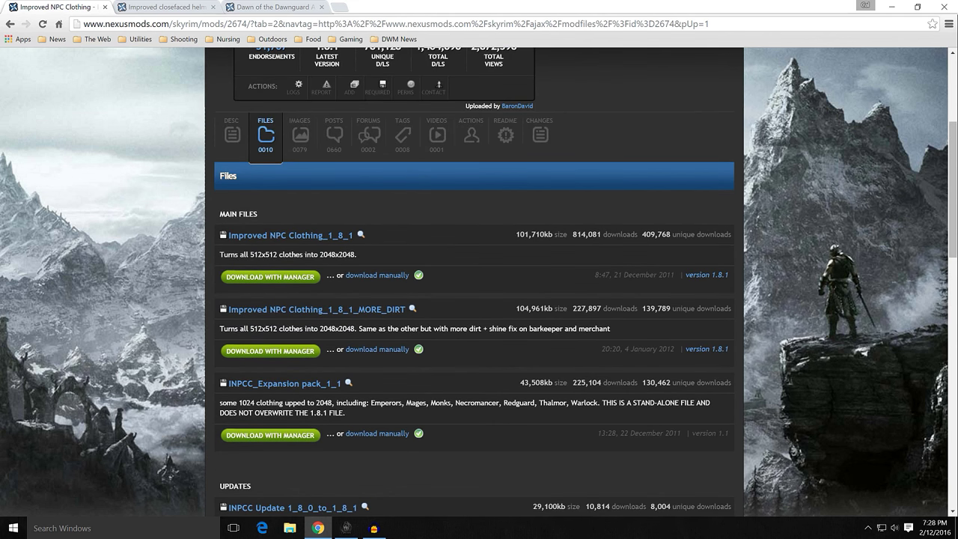
# - Switch to Mod Organizer and manually install the Improved NPC Clothing_1_8_1_1024 archive with its Data folder set as the data directory
pyautogui.click(348, 528)
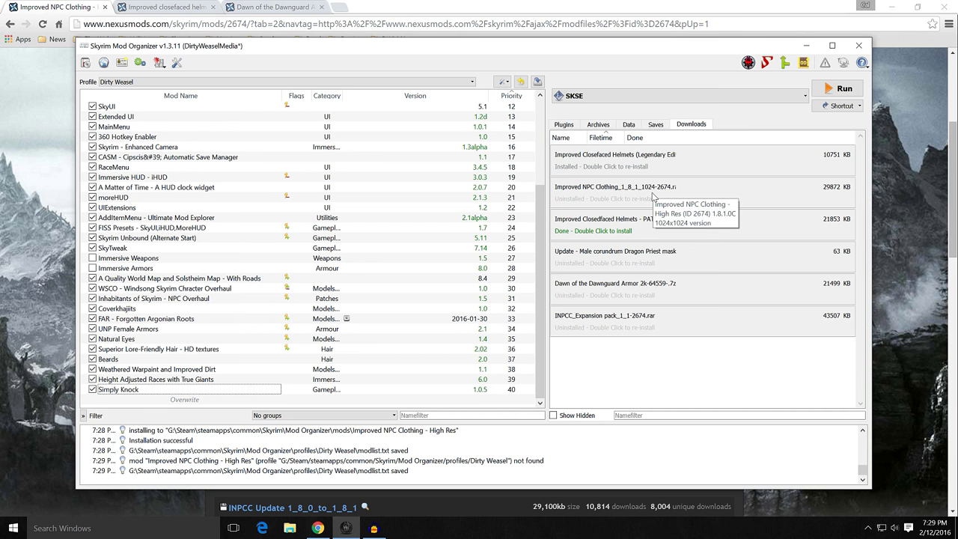
pyautogui.doubleClick(626, 197)
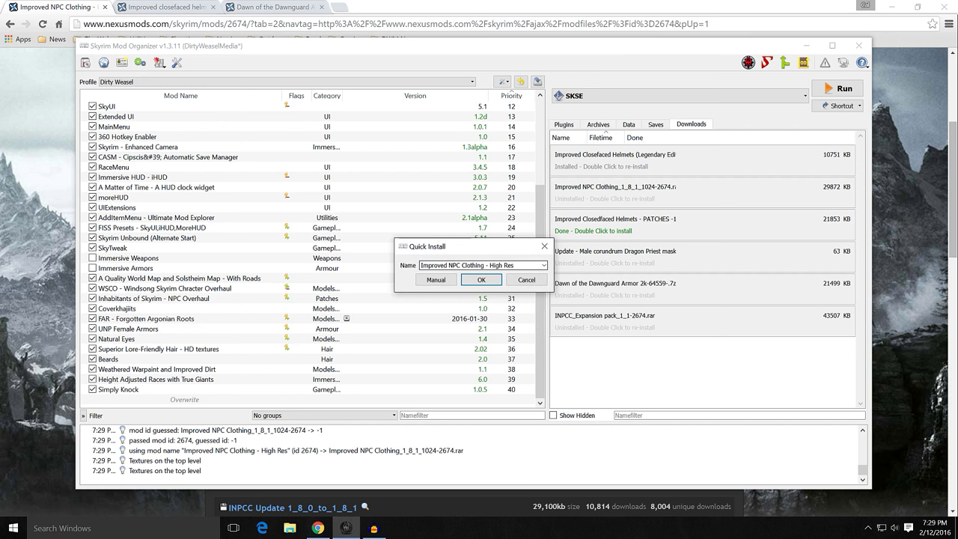
pyautogui.click(436, 279)
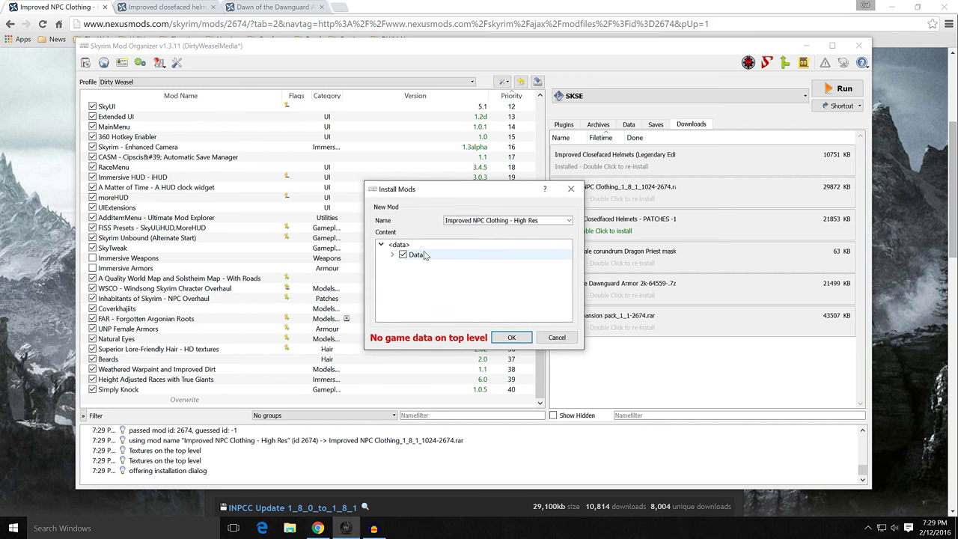
pyautogui.rightClick(424, 255)
pyautogui.click(430, 257)
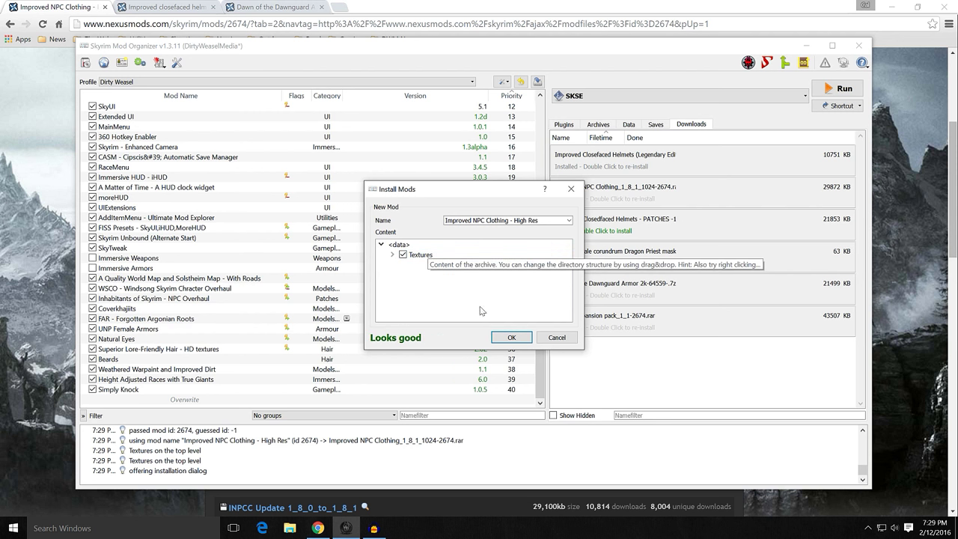
pyautogui.click(508, 338)
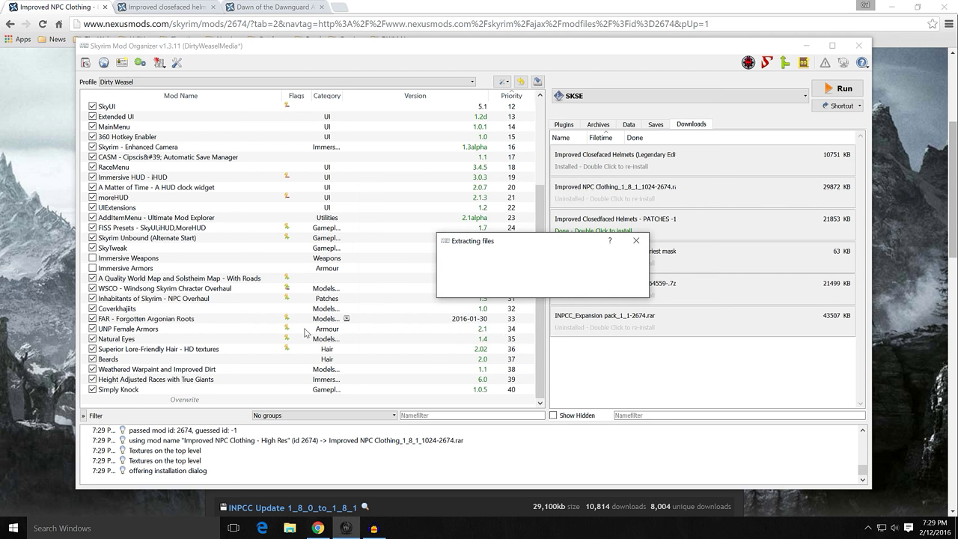
# - Enable Improved NPC Clothing - High Res in the mod list and ignore its update
pyautogui.click(93, 400)
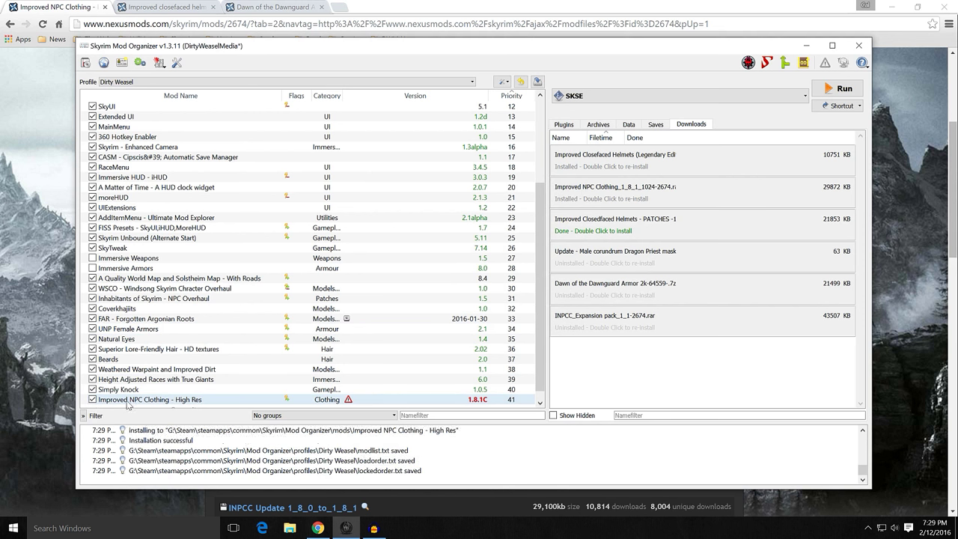
pyautogui.rightClick(344, 402)
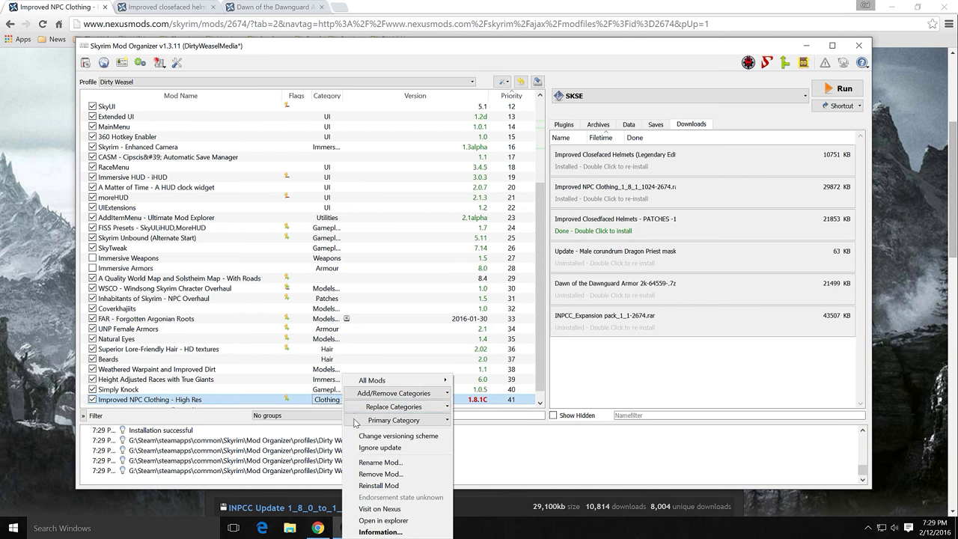
pyautogui.click(362, 450)
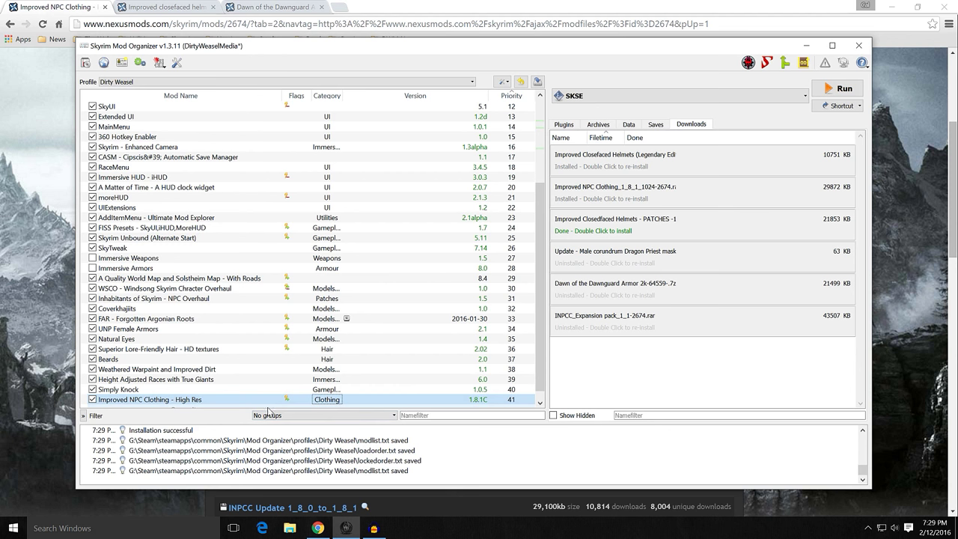
pyautogui.scroll(-1, 544, 258)
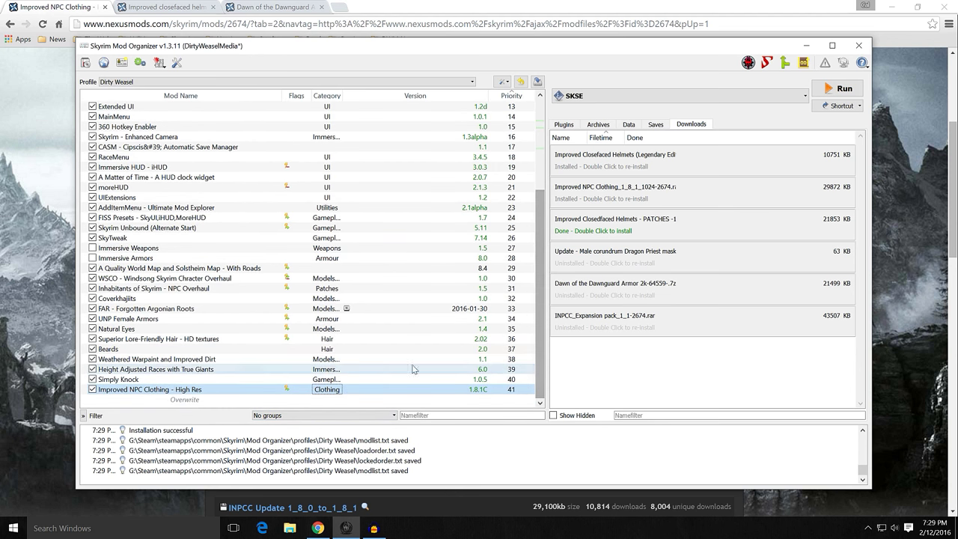
# - Check the mod list for conflicts with Improved NPC Clothing - High Res and move it to priority 37, directly above Beards
pyautogui.click(280, 389)
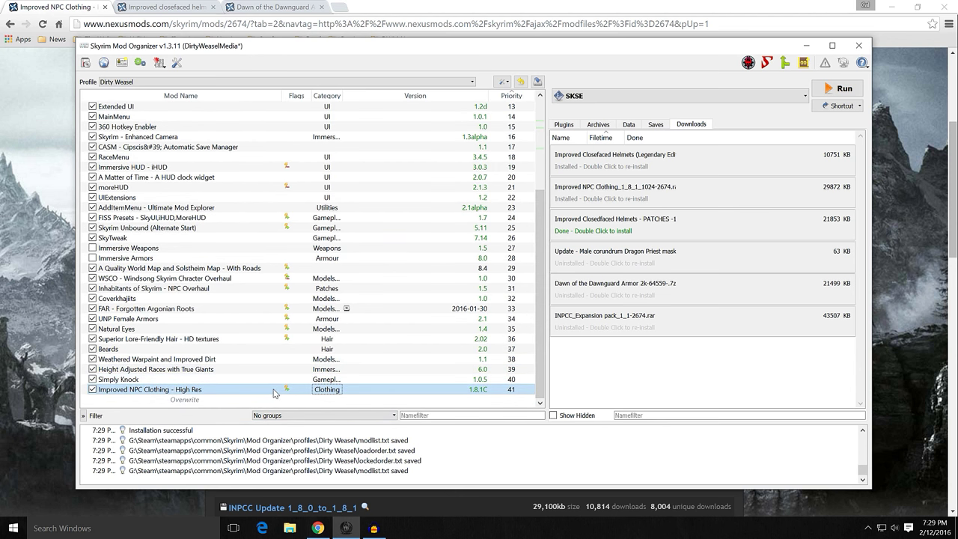
pyautogui.press('Return')
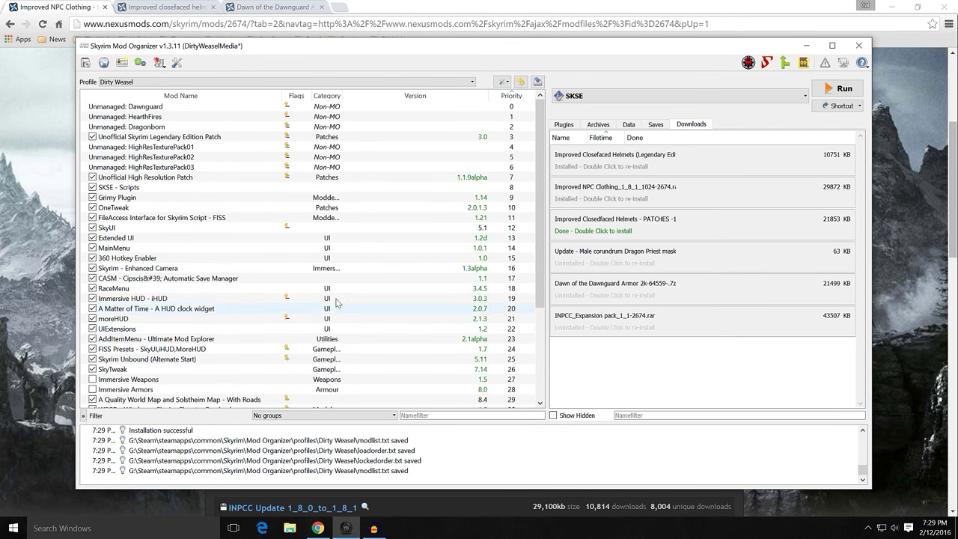
pyautogui.scroll(-5, 364, 225)
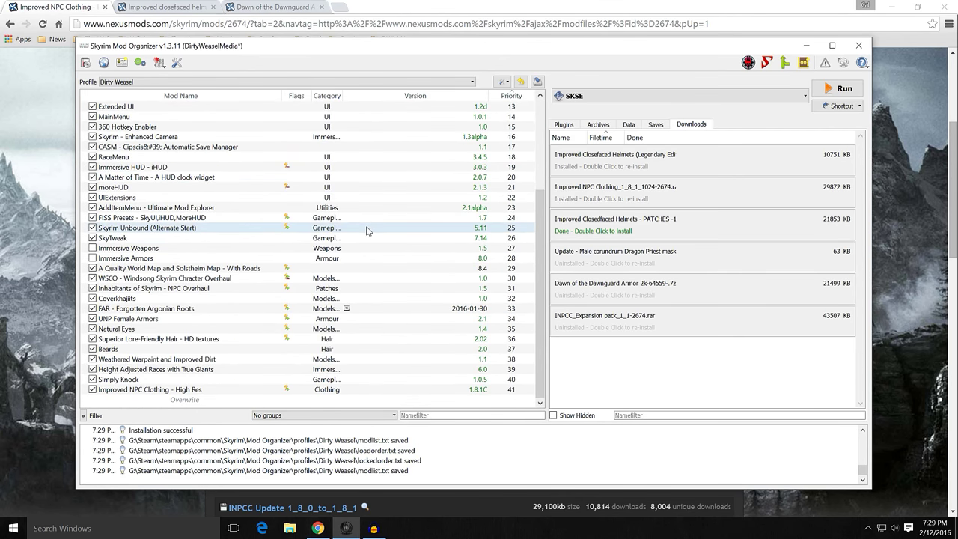
pyautogui.click(288, 389)
pyautogui.scroll(4, 410, 307)
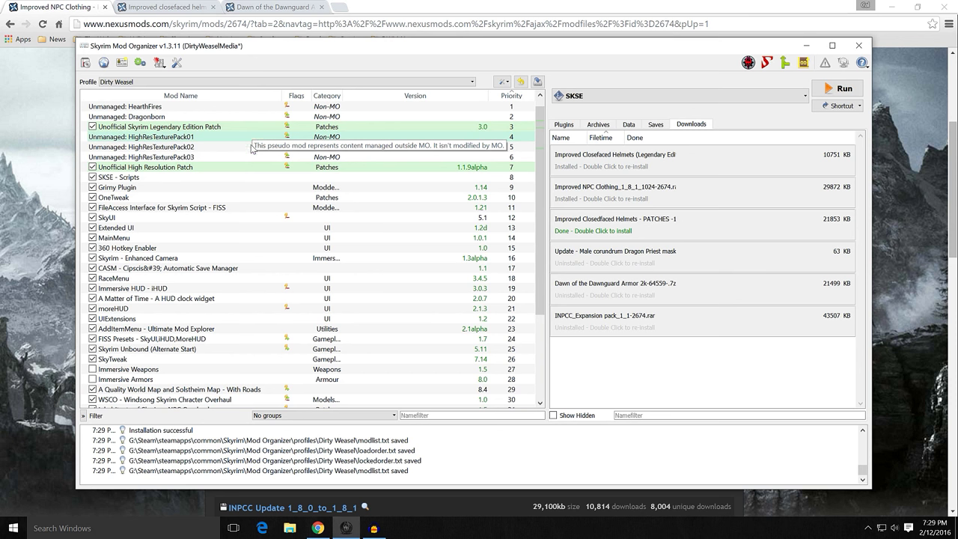
pyautogui.scroll(-4, 378, 276)
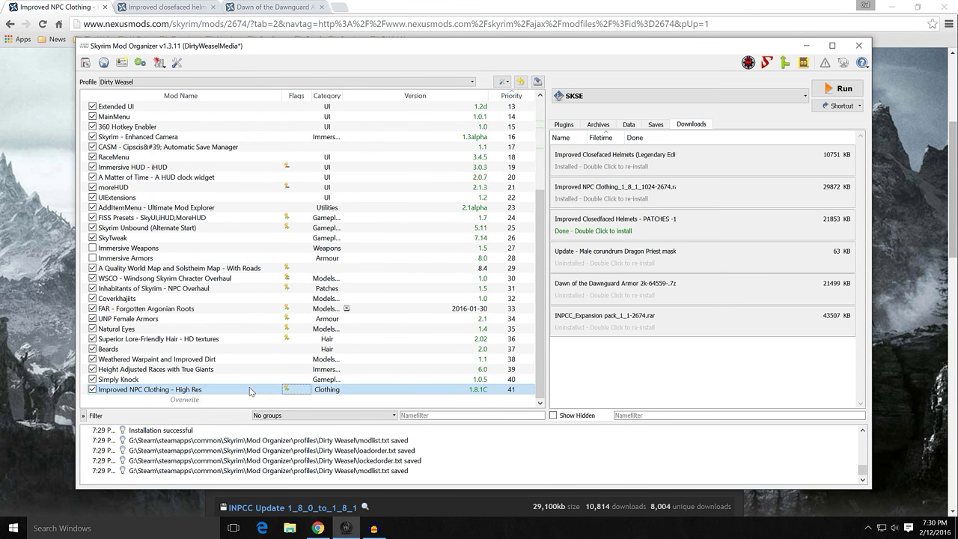
pyautogui.moveTo(252, 392); pyautogui.dragTo(253, 348)
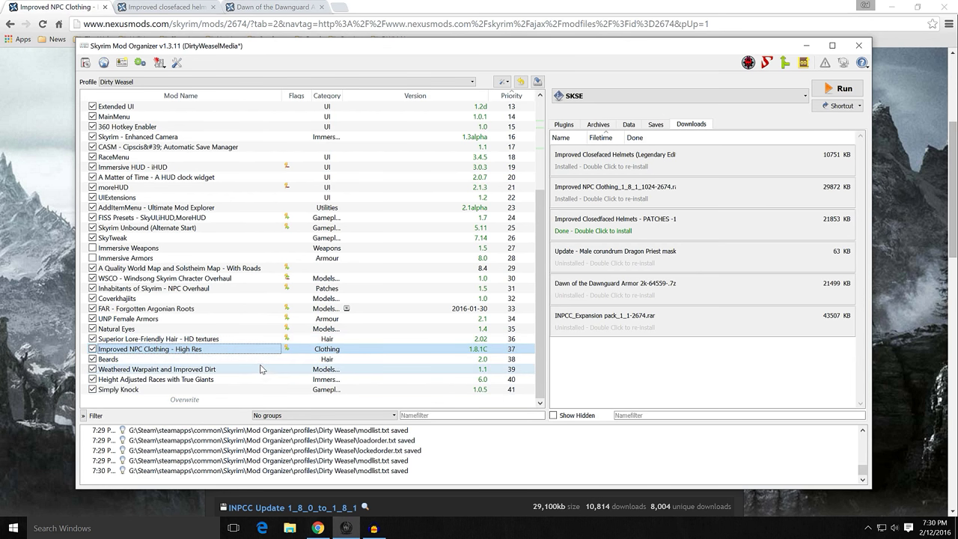
# - Manually install INPCC_Expansion pack_1_1 with Data as the data directory, merging it into Improved NPC Clothing - High Res
pyautogui.doubleClick(575, 329)
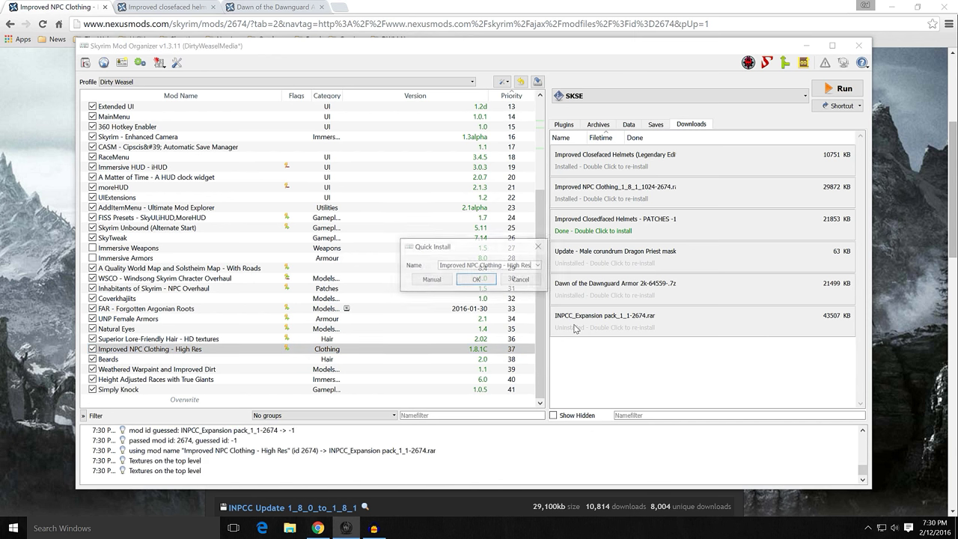
pyautogui.click(432, 280)
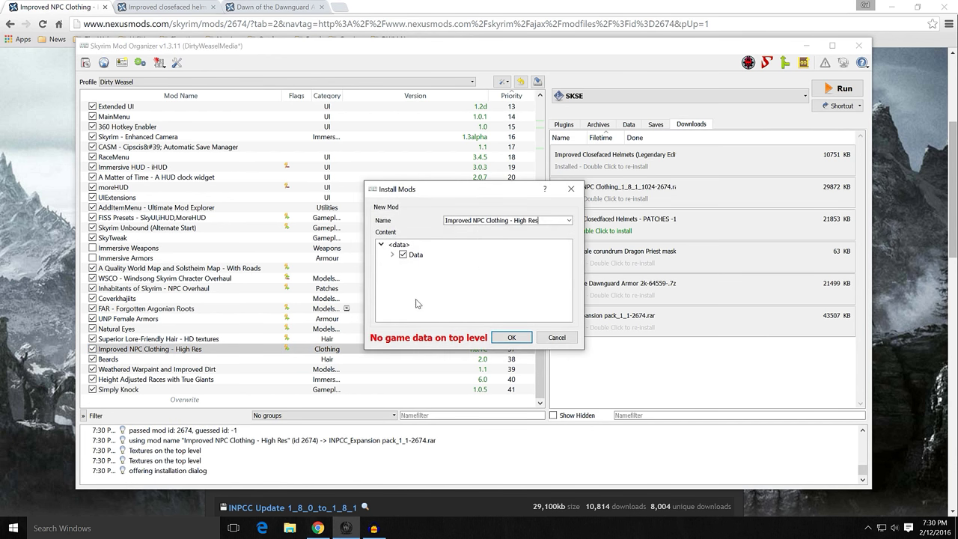
pyautogui.rightClick(419, 256)
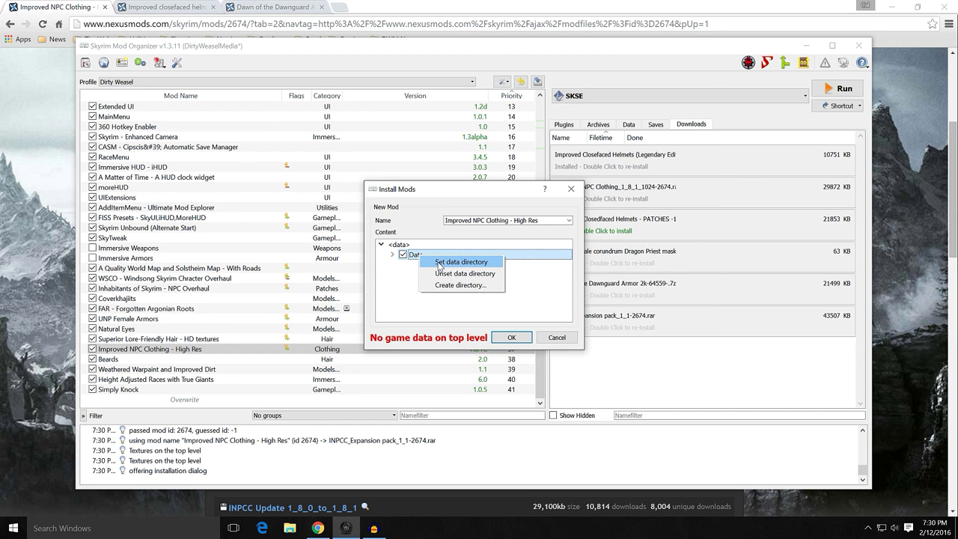
pyautogui.click(440, 263)
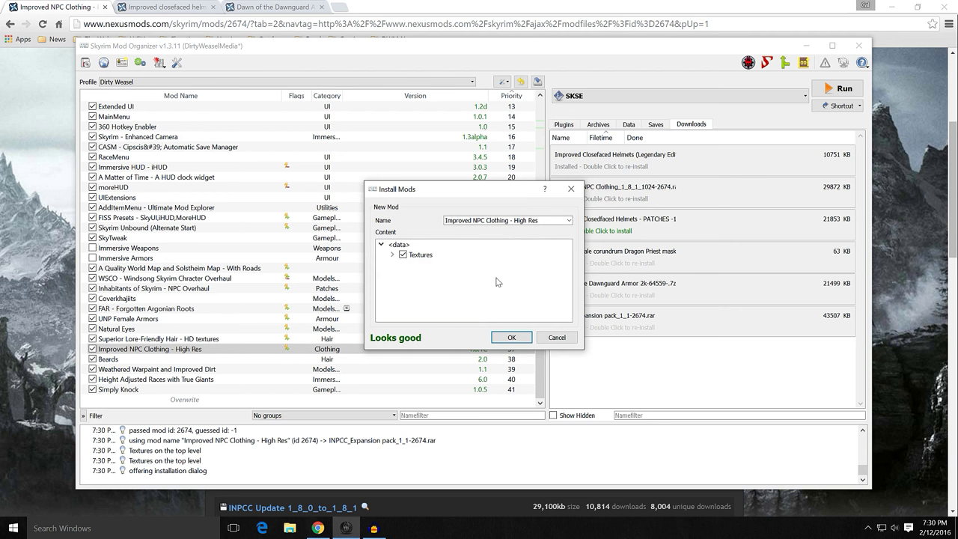
pyautogui.click(511, 338)
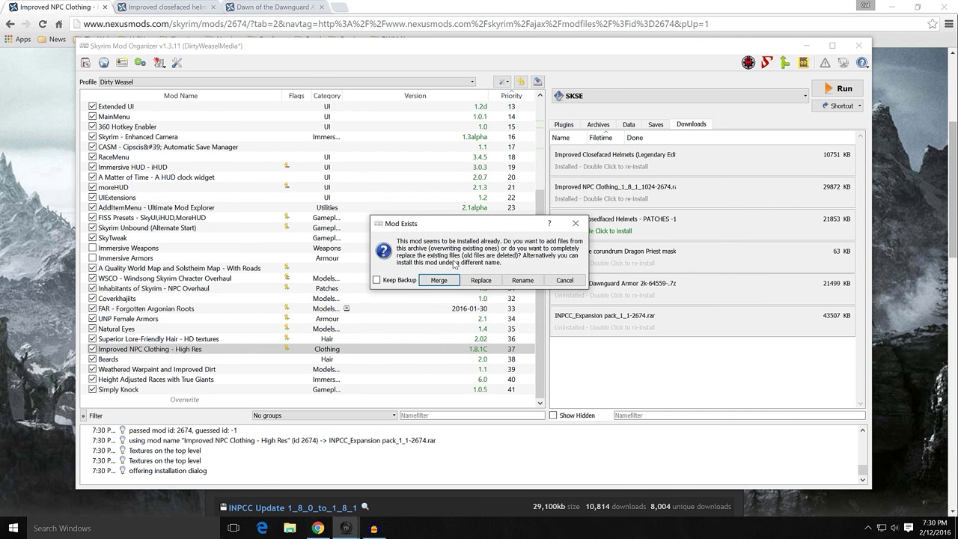
pyautogui.click(438, 280)
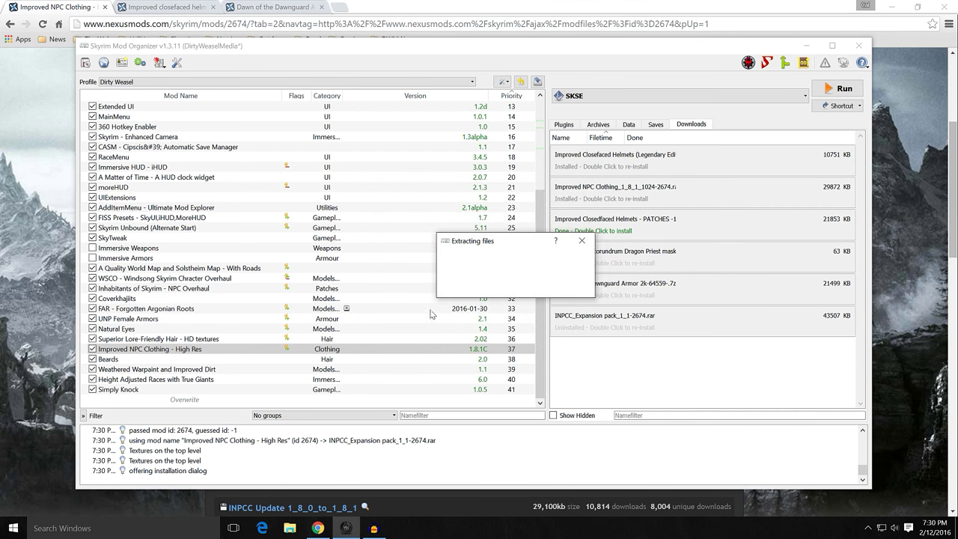
# - Inspect the Textures and Clothes folders in the file tree of Improved NPC Clothing - High Res
pyautogui.doubleClick(157, 349)
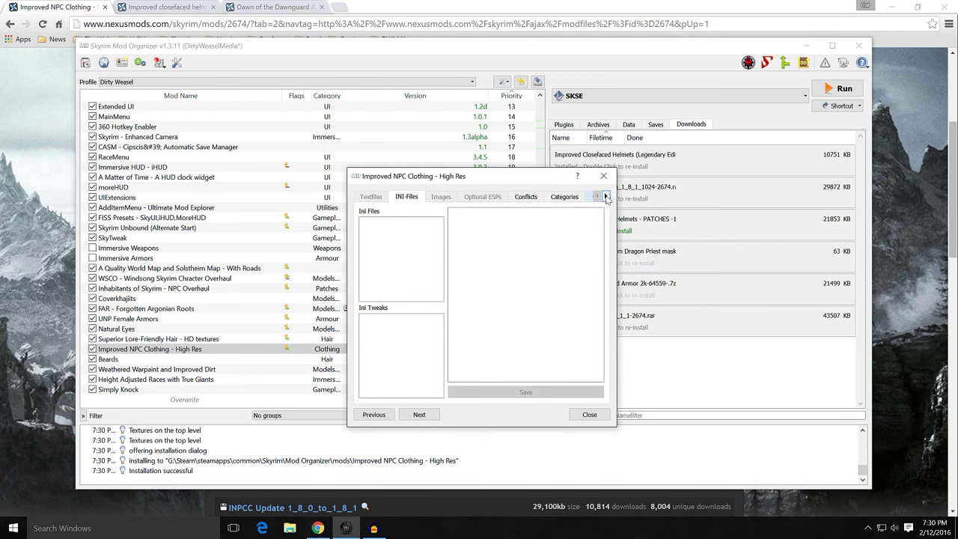
pyautogui.click(606, 196)
pyautogui.click(606, 196)
pyautogui.click(605, 196)
pyautogui.click(567, 197)
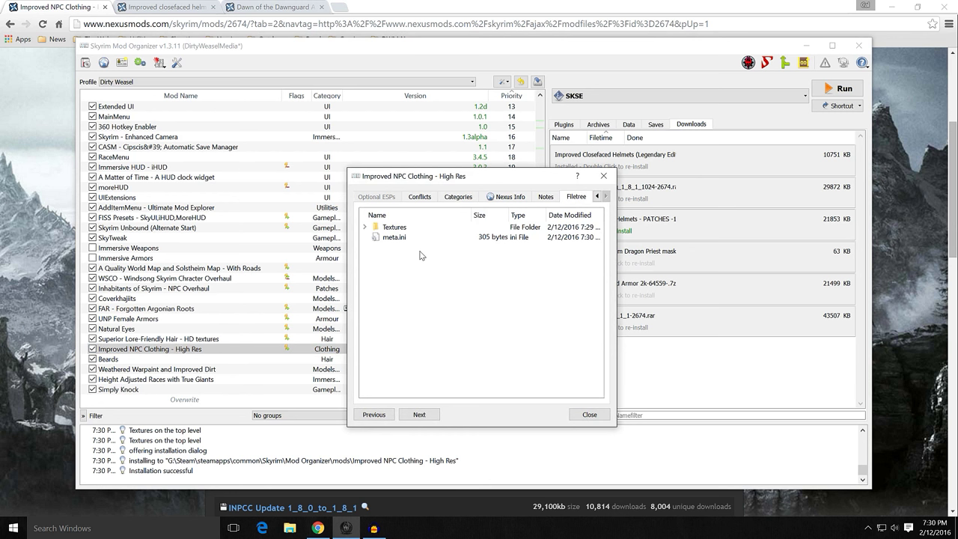
pyautogui.click(365, 227)
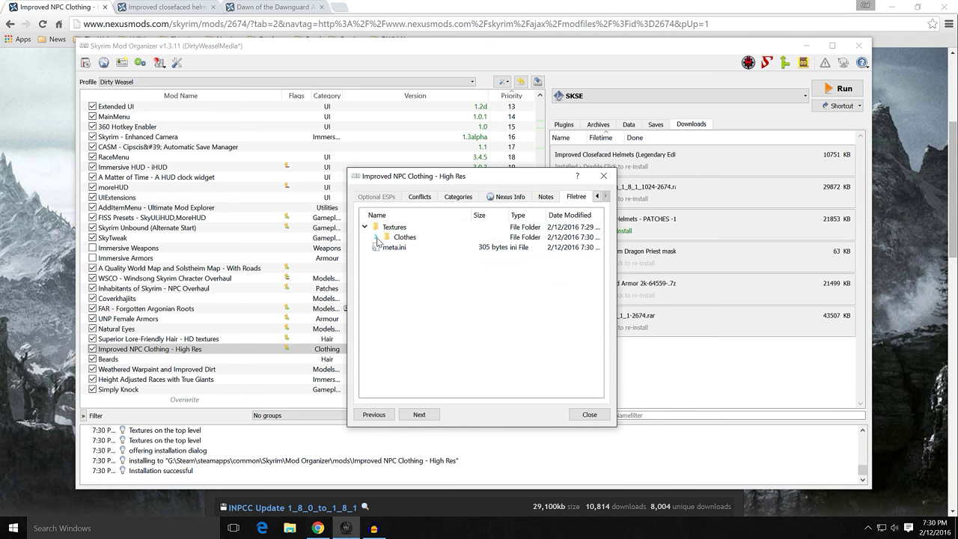
pyautogui.click(375, 237)
pyautogui.scroll(-3, 449, 276)
pyautogui.scroll(3, 494, 277)
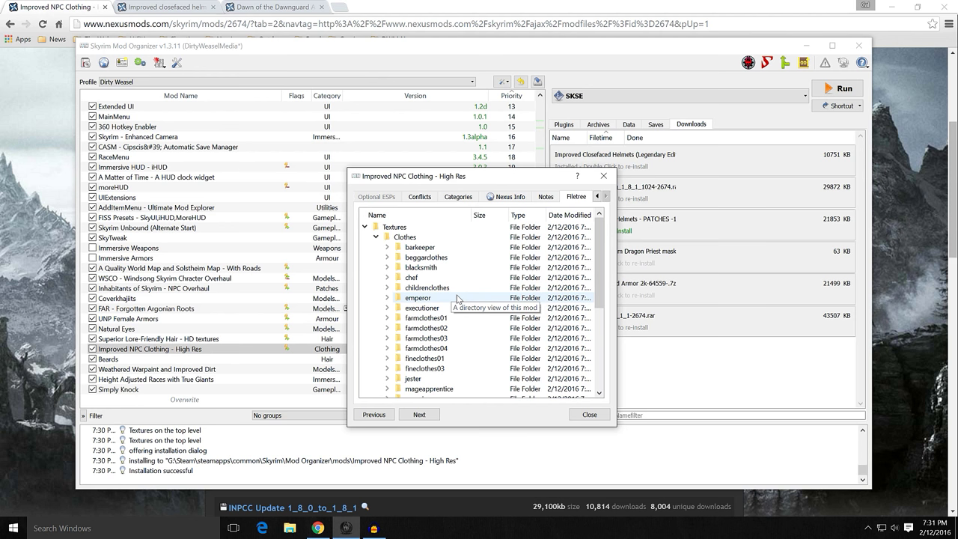
pyautogui.click(589, 415)
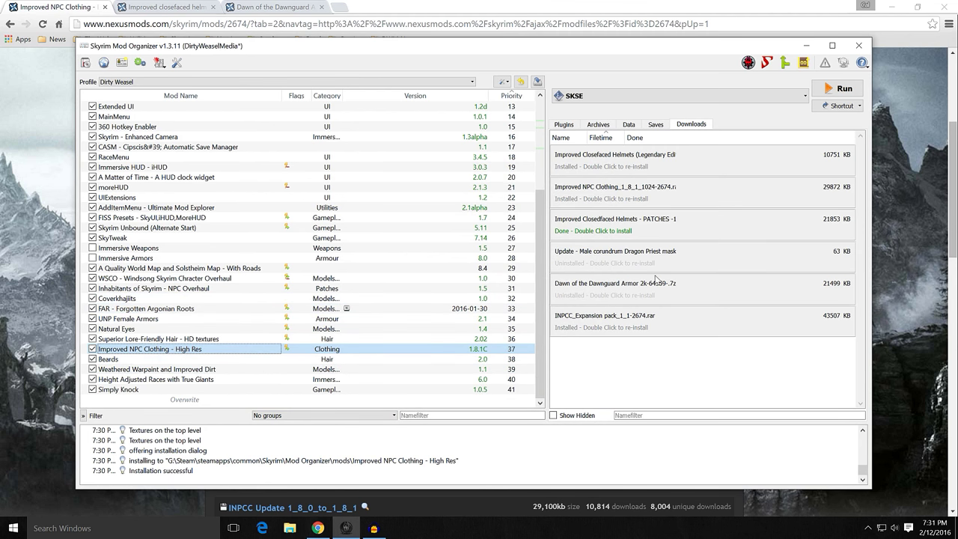
# - Return to the browser, close the Improved NPC Clothing page, and read the Improved closefaced helmets mod description
pyautogui.click(805, 46)
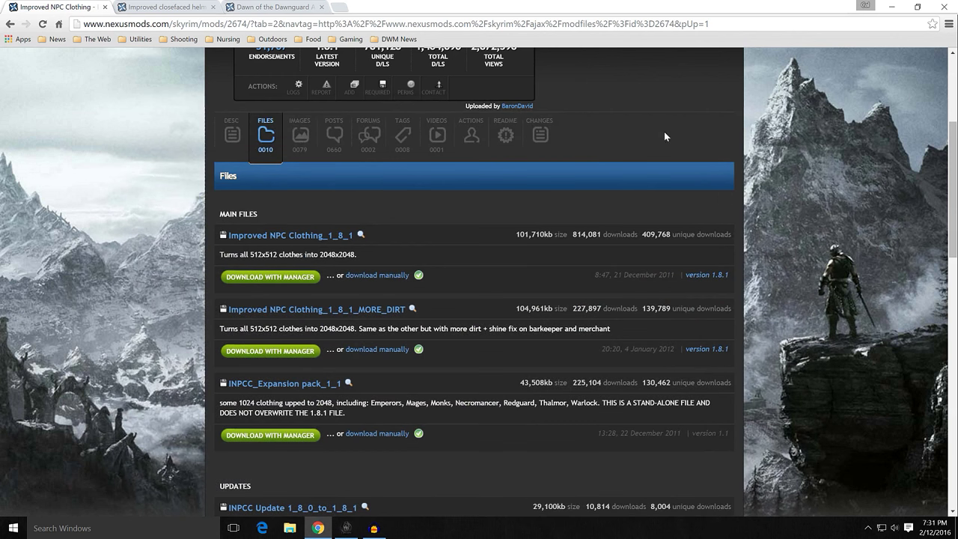
pyautogui.click(105, 7)
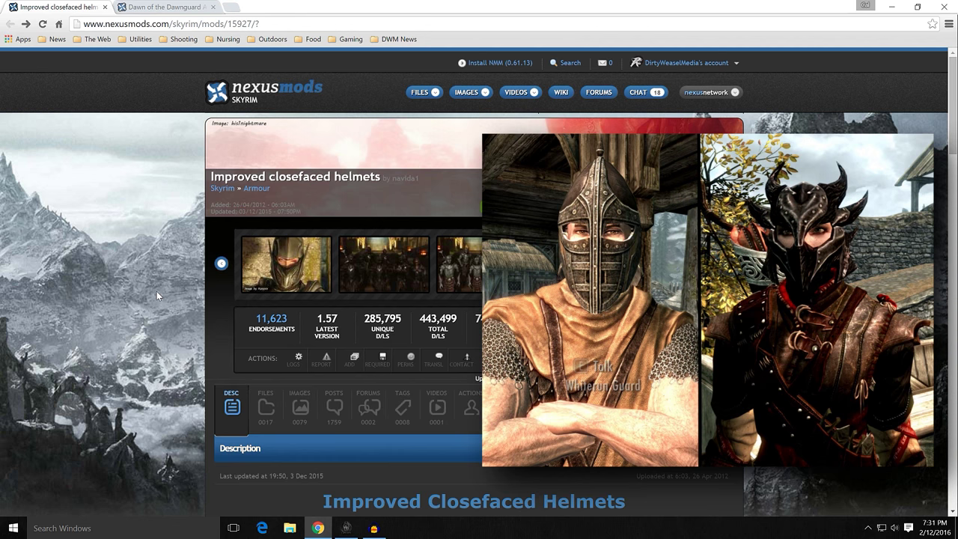
pyautogui.scroll(-2, 158, 295)
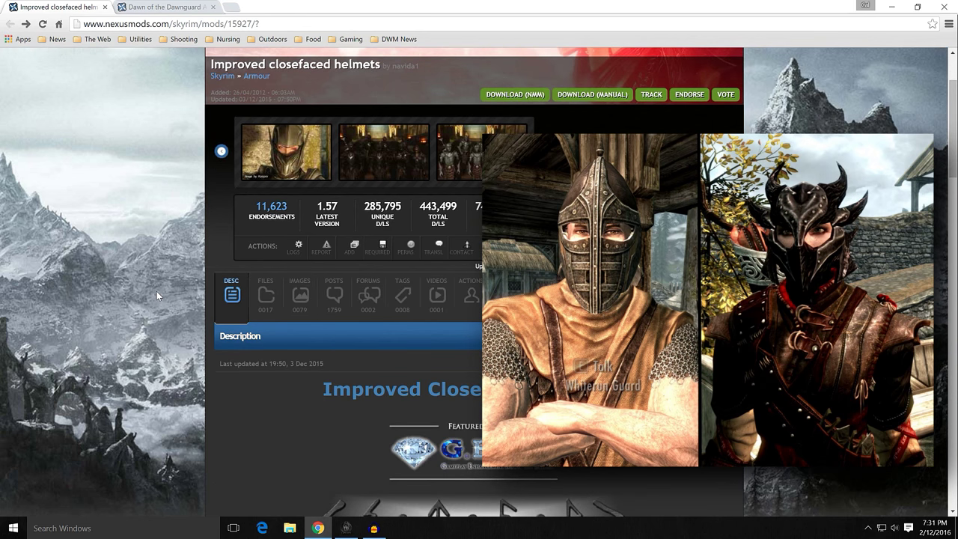
pyautogui.scroll(-3, 156, 295)
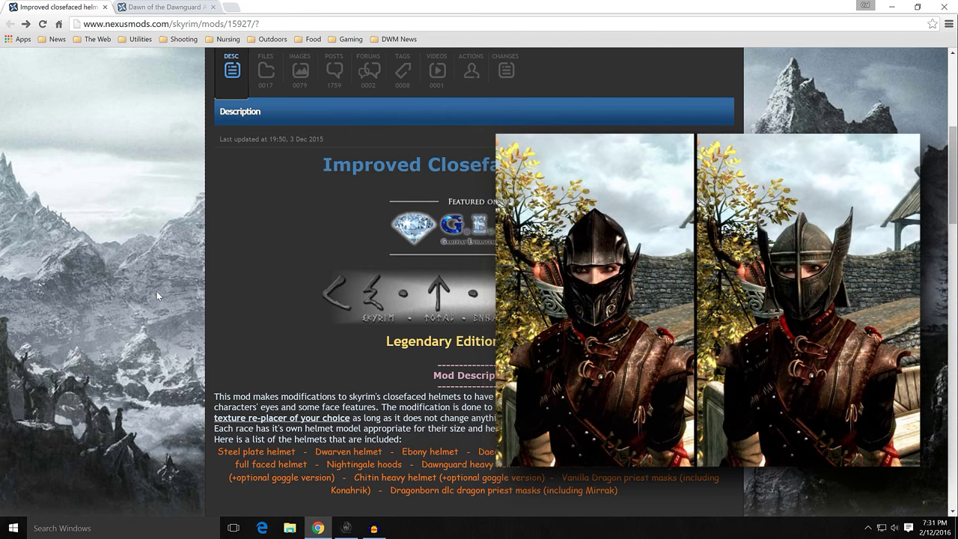
pyautogui.scroll(4, 156, 295)
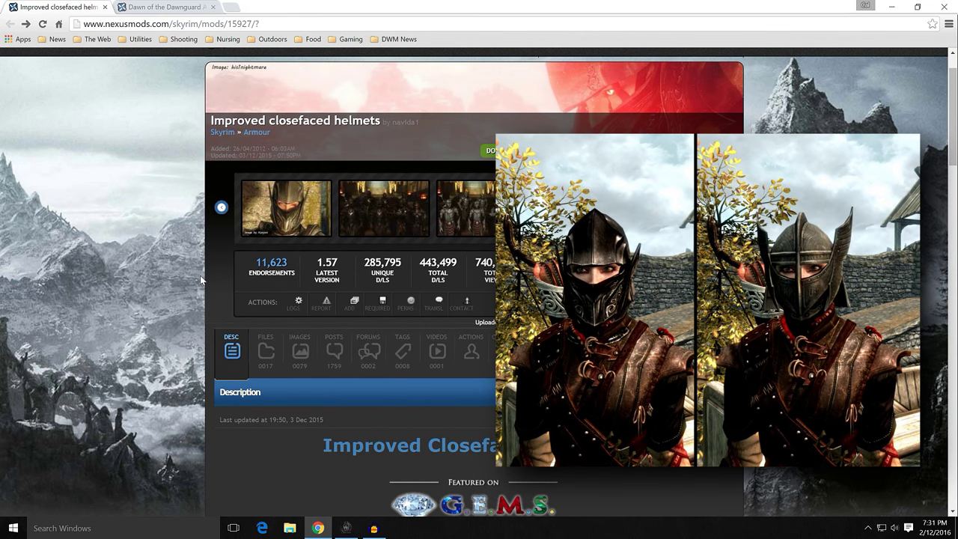
pyautogui.scroll(-3, 200, 280)
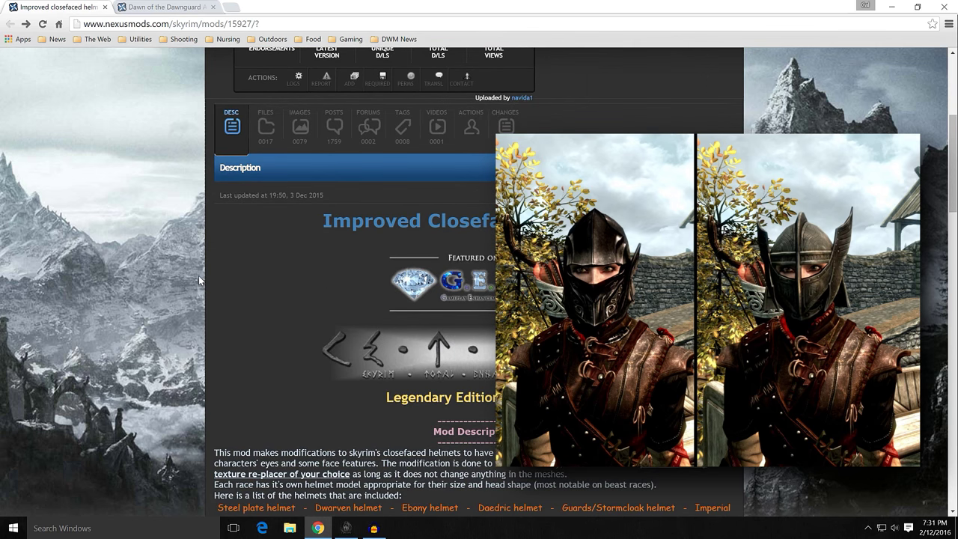
pyautogui.scroll(-2, 199, 280)
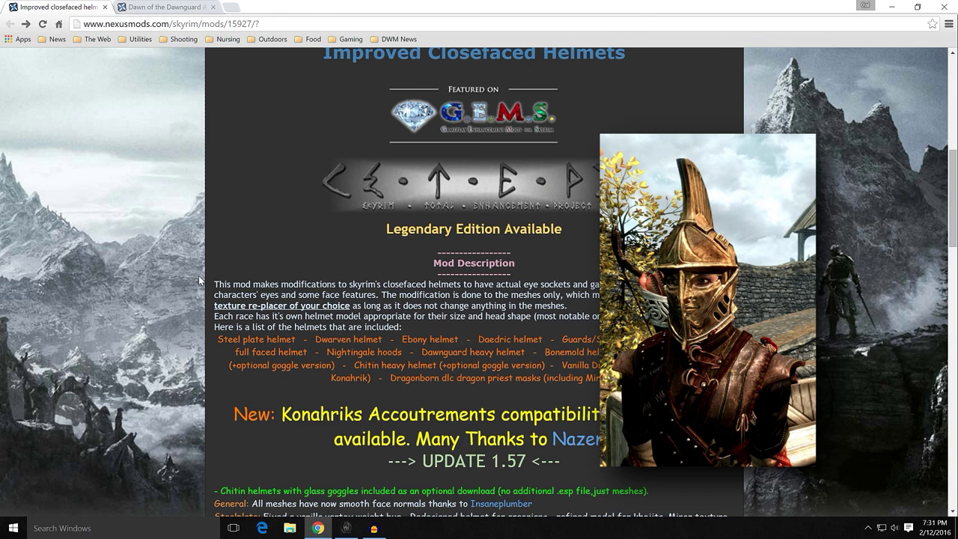
pyautogui.scroll(-1, 199, 280)
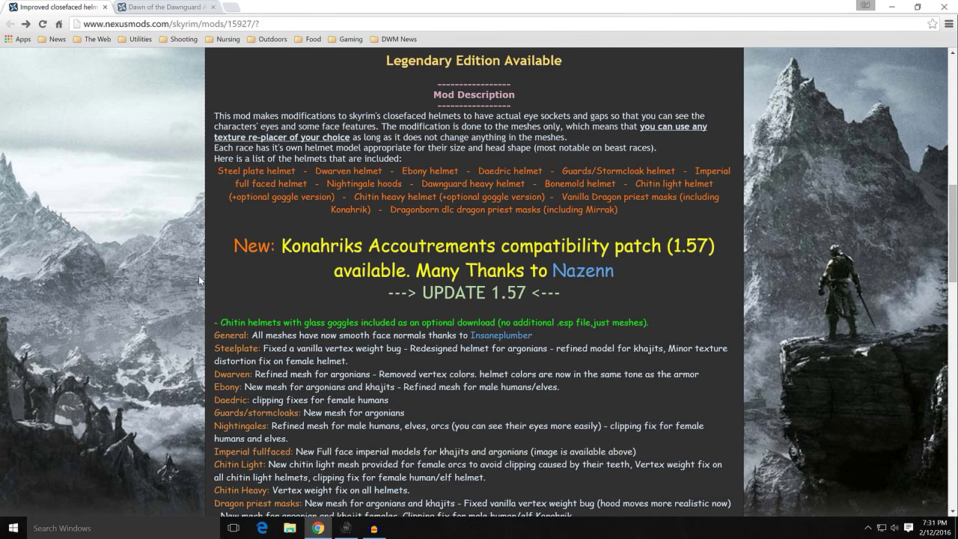
pyautogui.scroll(6, 198, 280)
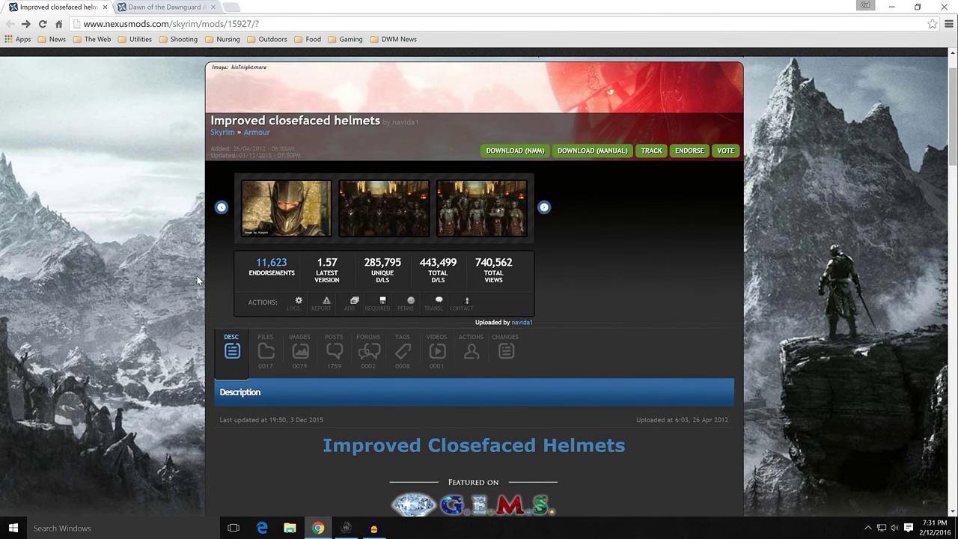
# - Review the main, update and optional files offered for the Improved closefaced helmets mod
pyautogui.click(260, 350)
pyautogui.scroll(-1, 177, 318)
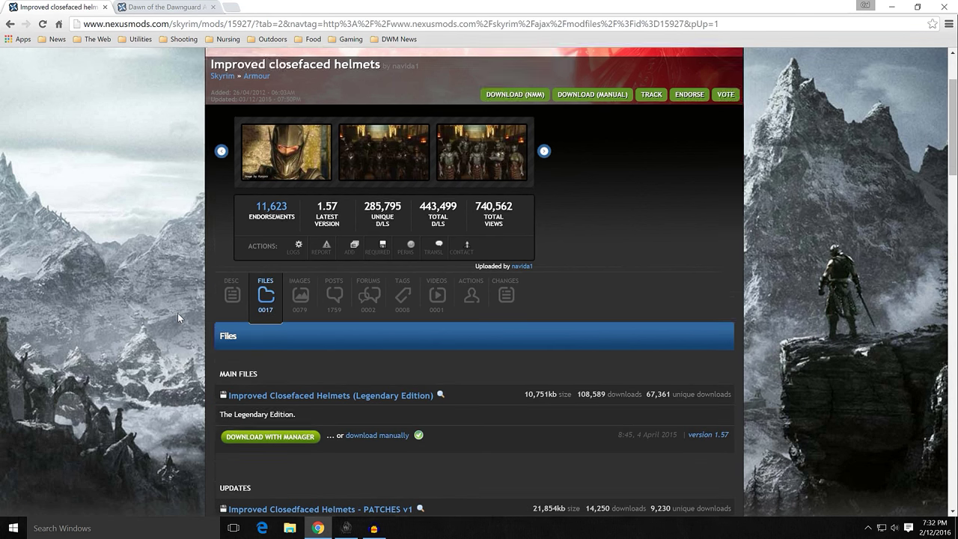
pyautogui.scroll(-4, 177, 317)
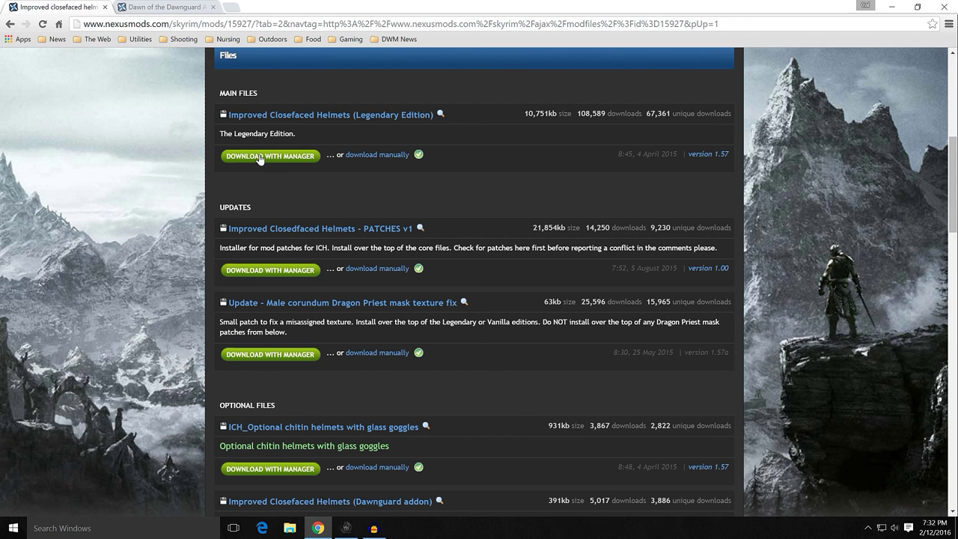
pyautogui.scroll(-2, 189, 207)
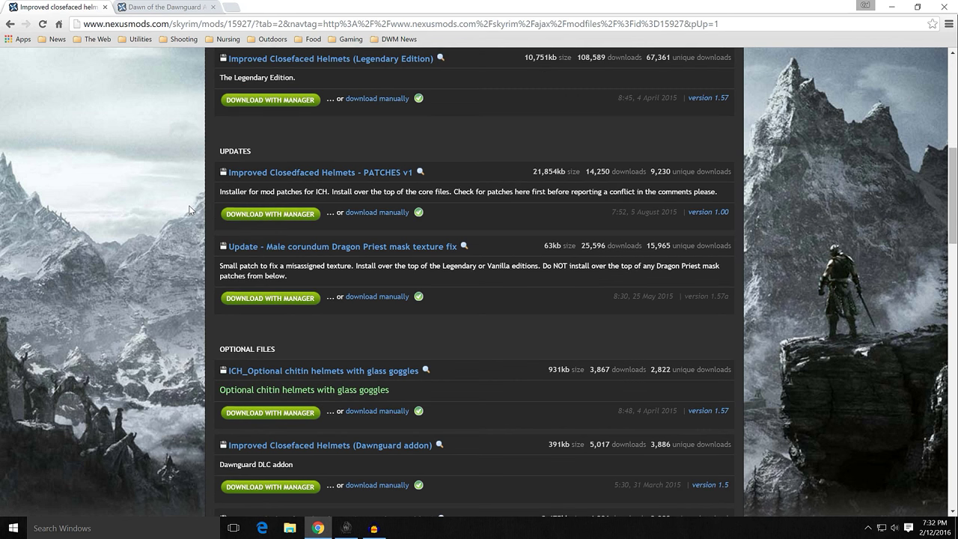
pyautogui.scroll(-2, 189, 209)
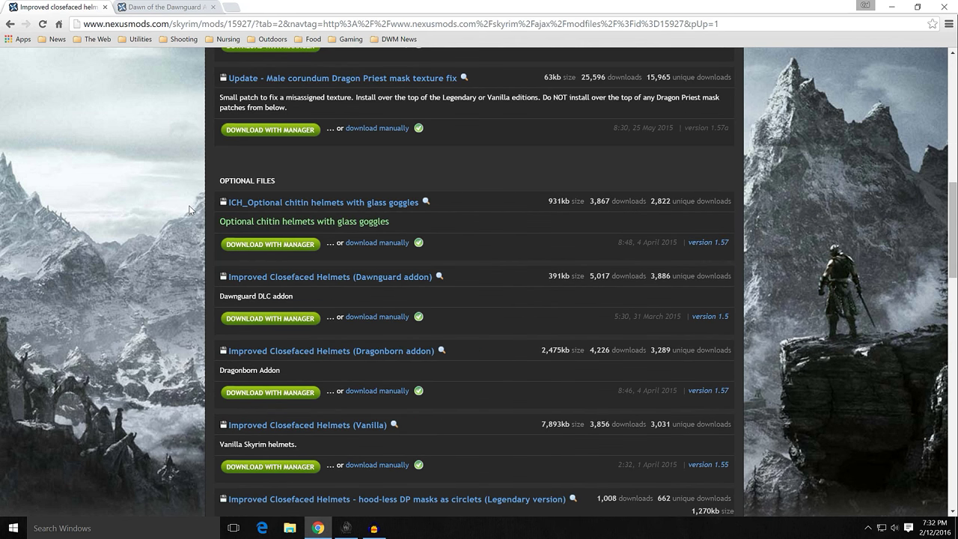
pyautogui.scroll(-2, 189, 210)
pyautogui.scroll(3, 189, 210)
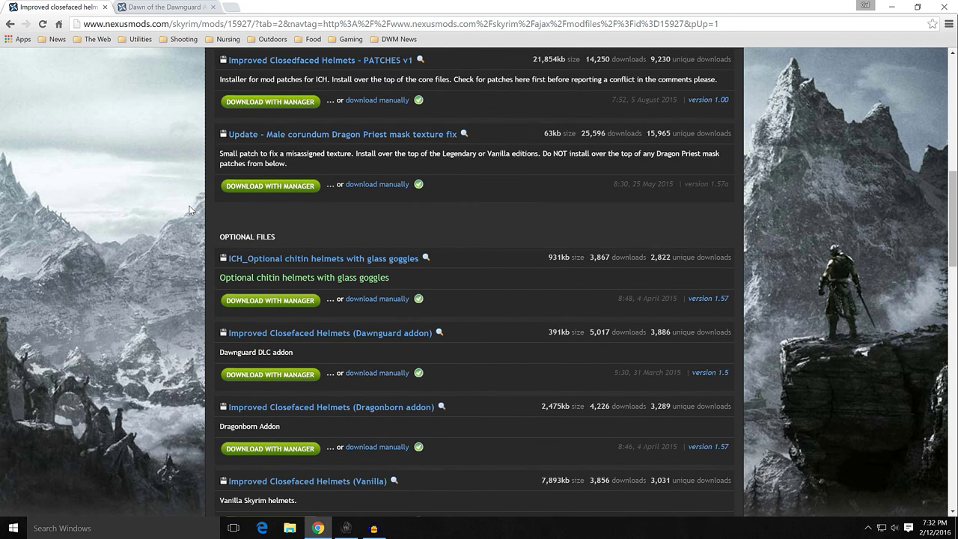
pyautogui.scroll(1, 188, 205)
pyautogui.scroll(2, 203, 225)
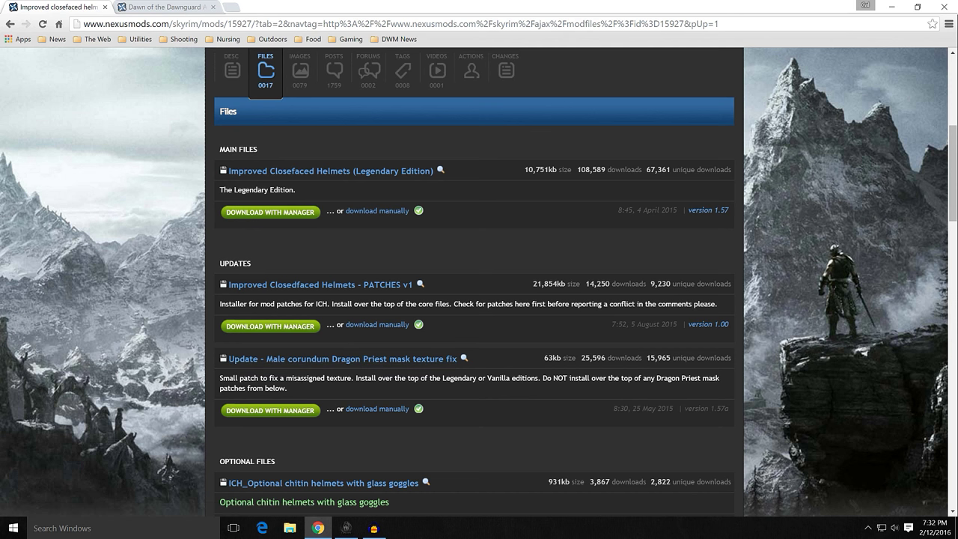
pyautogui.scroll(1, 201, 316)
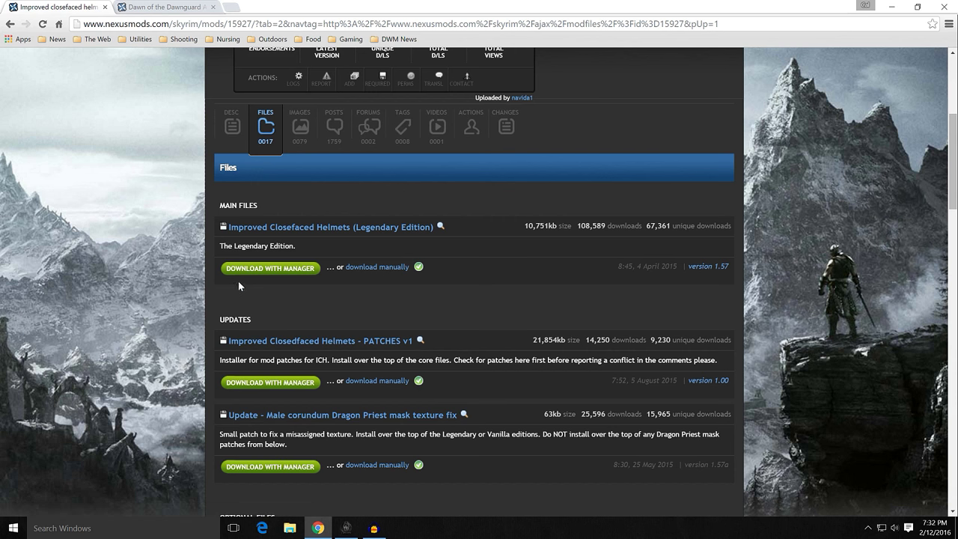
# - Switch to Mod Organizer and manually install Improved Closefaced Helmets (Legendary Edition) with its Data folder set as the data directory
pyautogui.click(346, 529)
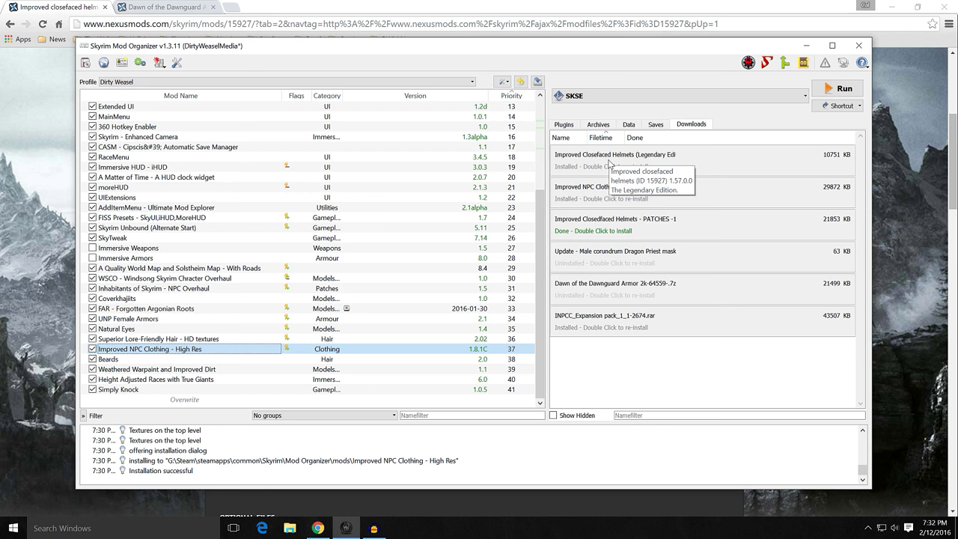
pyautogui.doubleClick(610, 161)
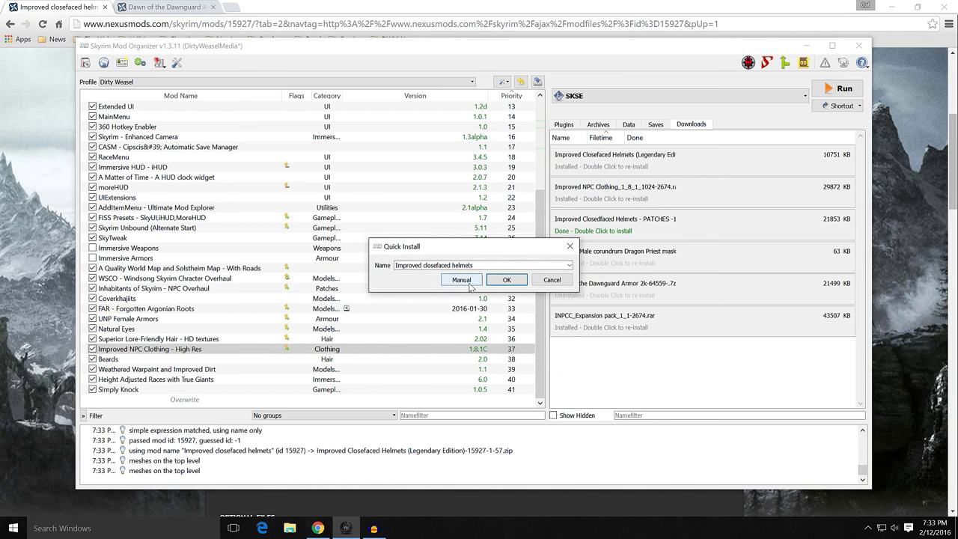
pyautogui.click(470, 285)
pyautogui.click(432, 258)
pyautogui.rightClick(432, 259)
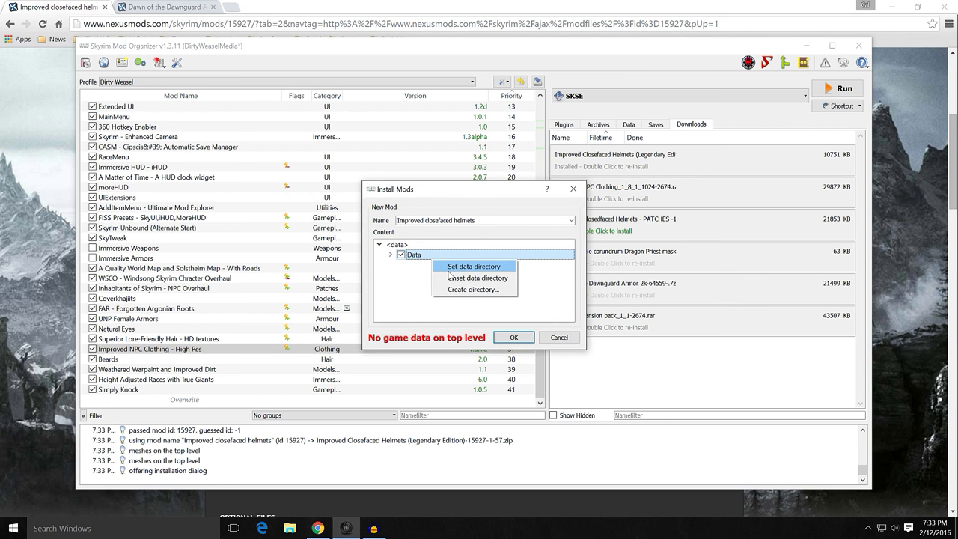
pyautogui.click(450, 268)
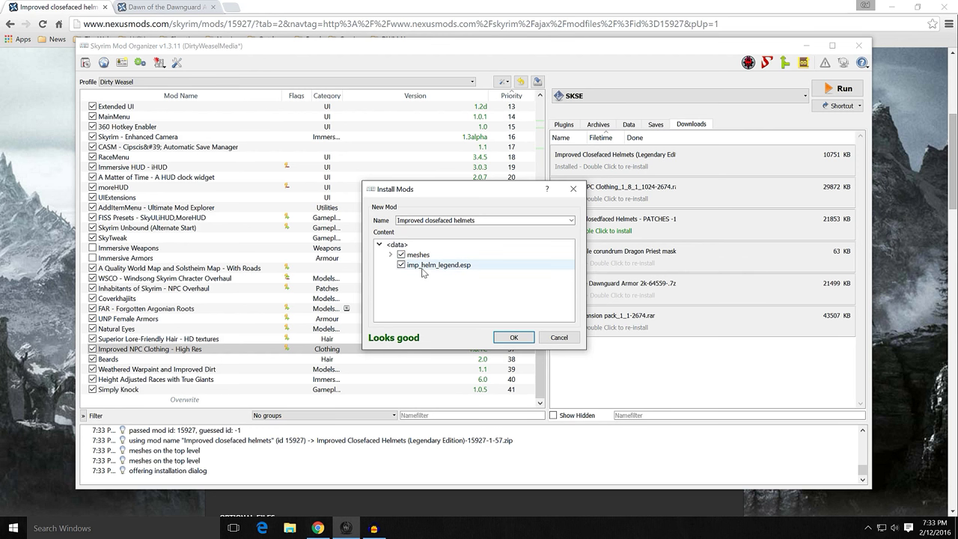
pyautogui.click(513, 337)
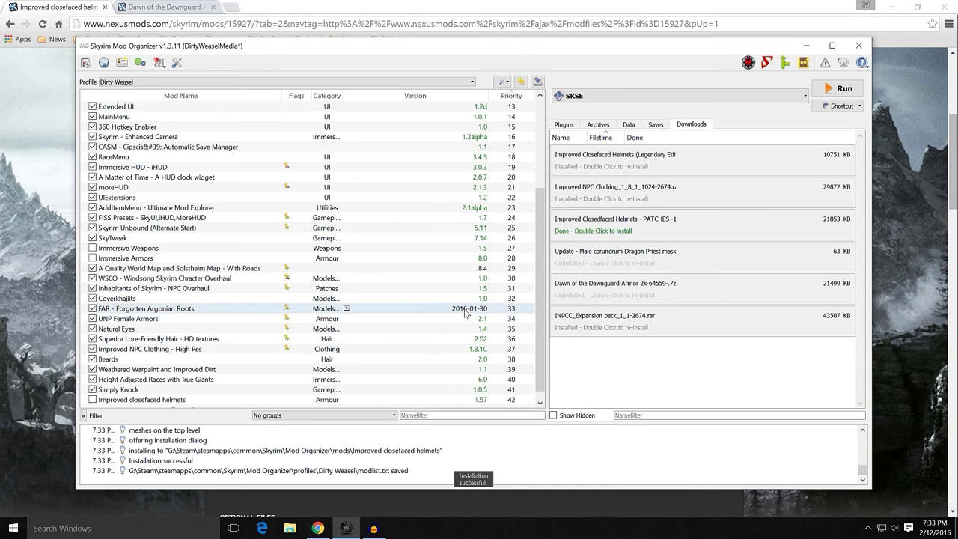
# - Enable Improved closefaced helmets in the mod list and check the plugin list for imp_helm_legend.esp
pyautogui.click(92, 399)
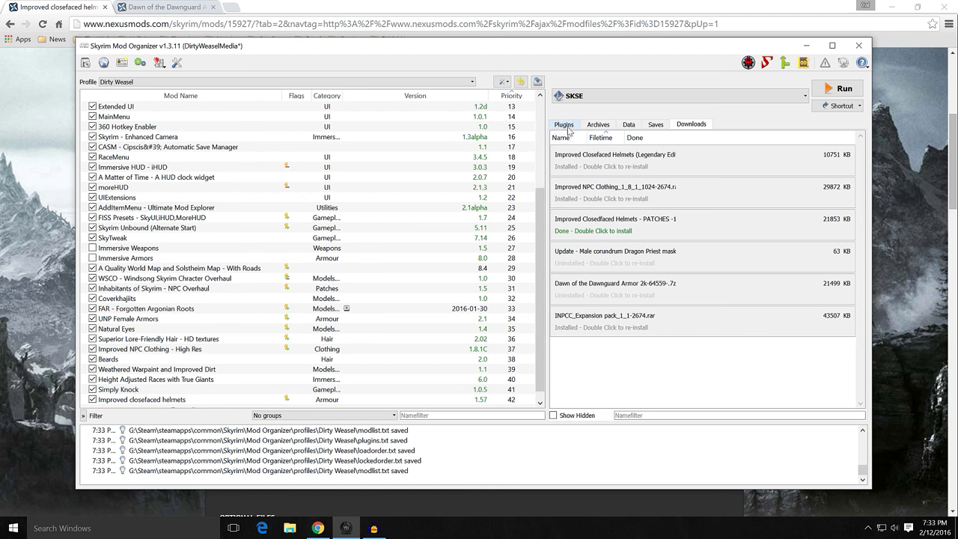
pyautogui.click(565, 124)
pyautogui.scroll(-2, 652, 329)
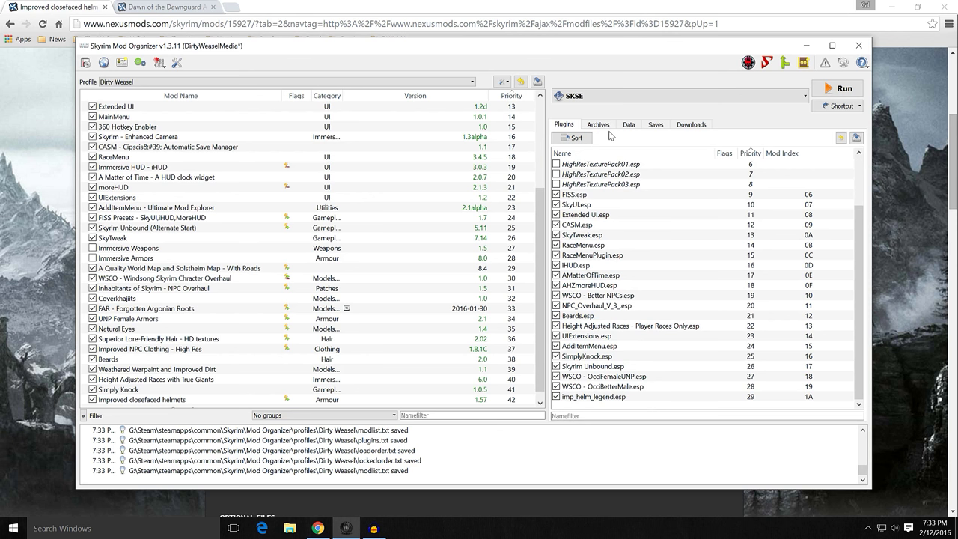
# - Manually install the Update - Male corundum Dragon Priest mask texture fix archive, merging it into Improved closefaced helmets
pyautogui.click(683, 125)
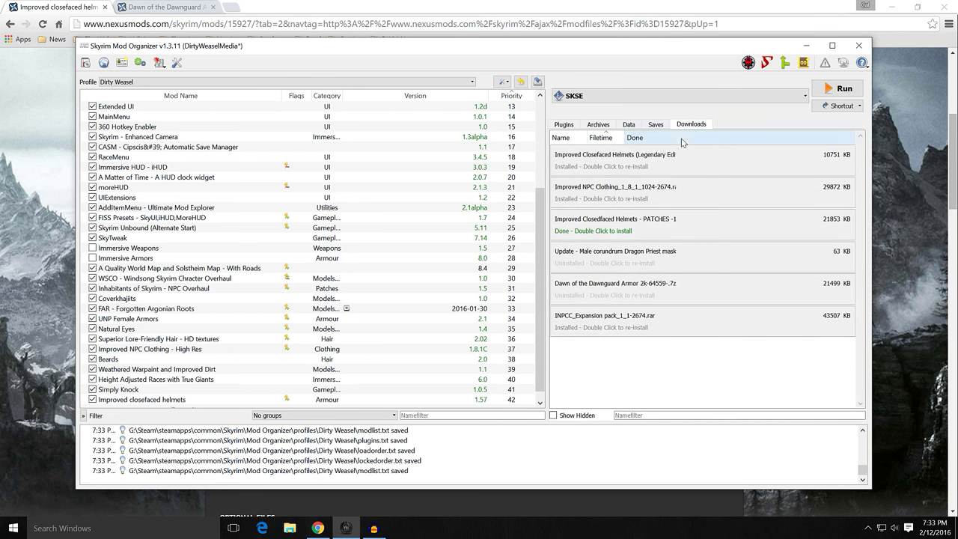
pyautogui.doubleClick(596, 265)
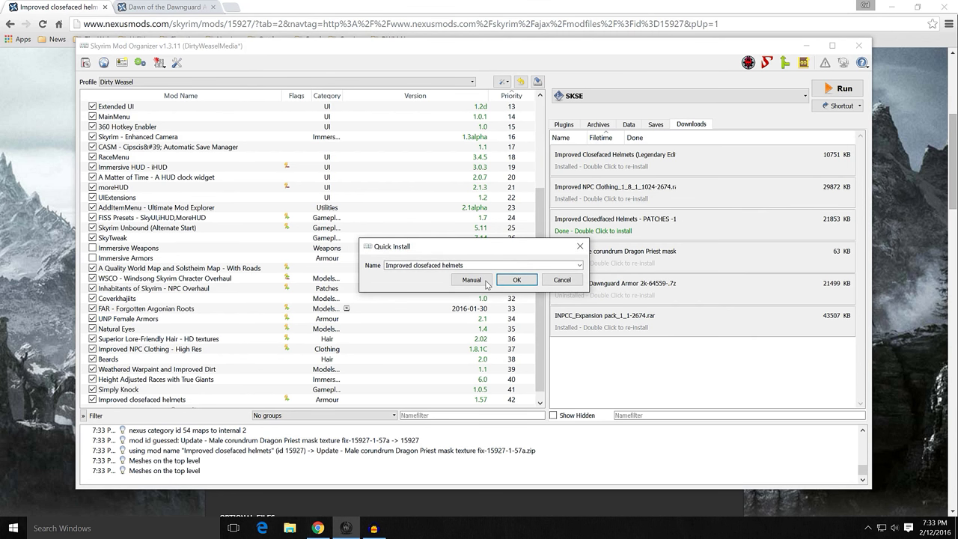
pyautogui.click(484, 283)
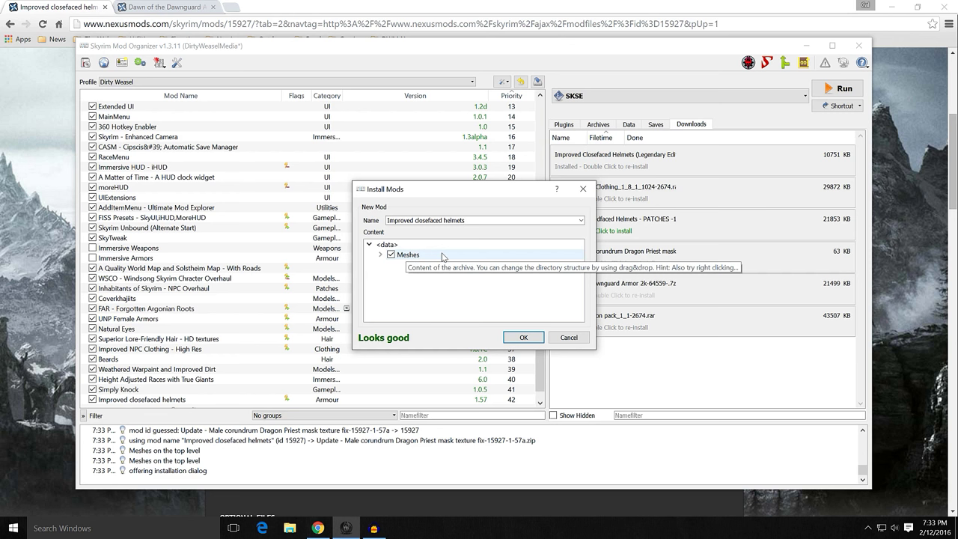
pyautogui.click(506, 339)
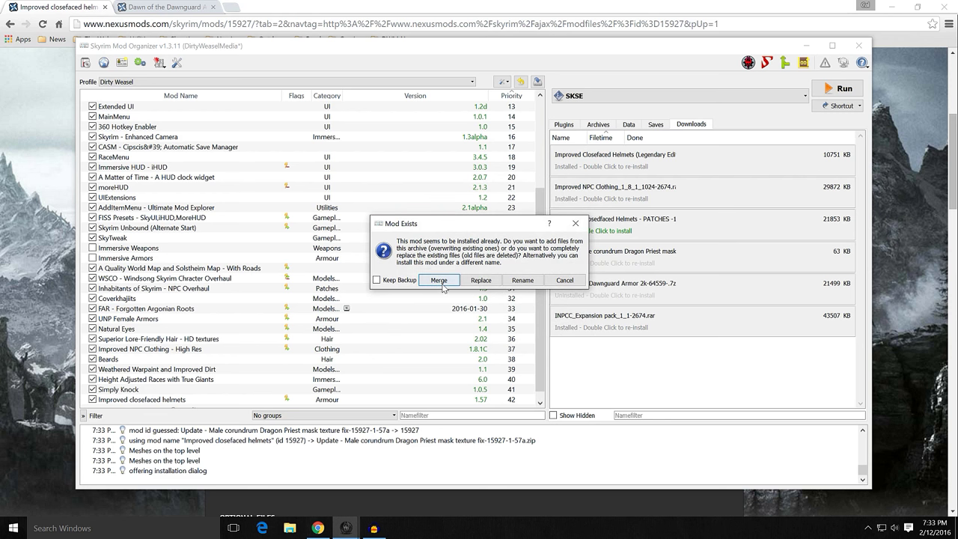
pyautogui.click(441, 282)
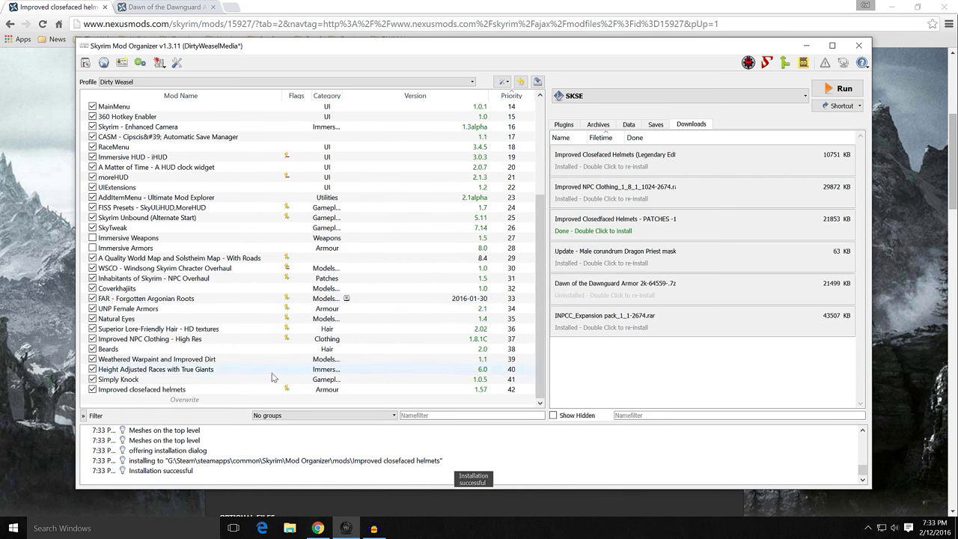
# - Move Improved closefaced helmets up in the mod order to priority 39, directly after Beards
pyautogui.scroll(5, 396, 347)
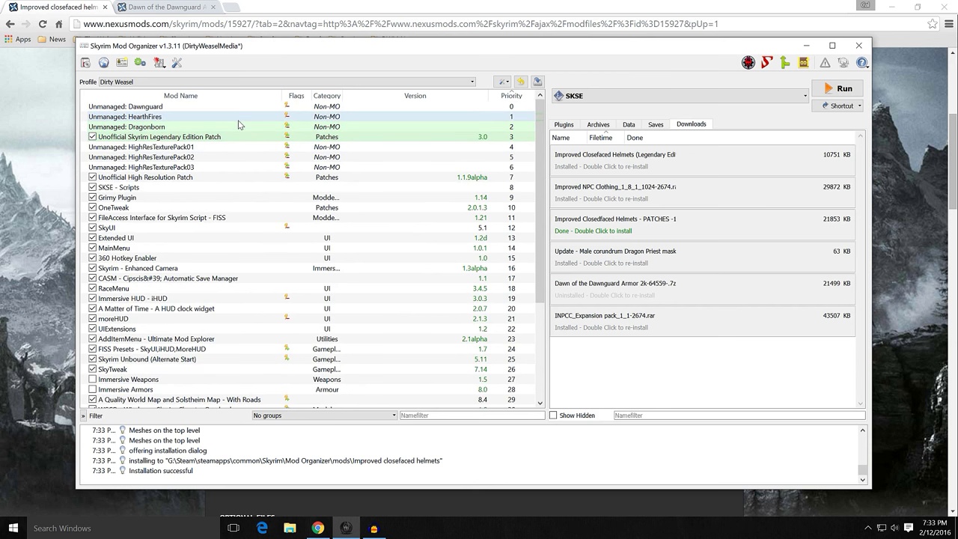
pyautogui.scroll(-5, 358, 238)
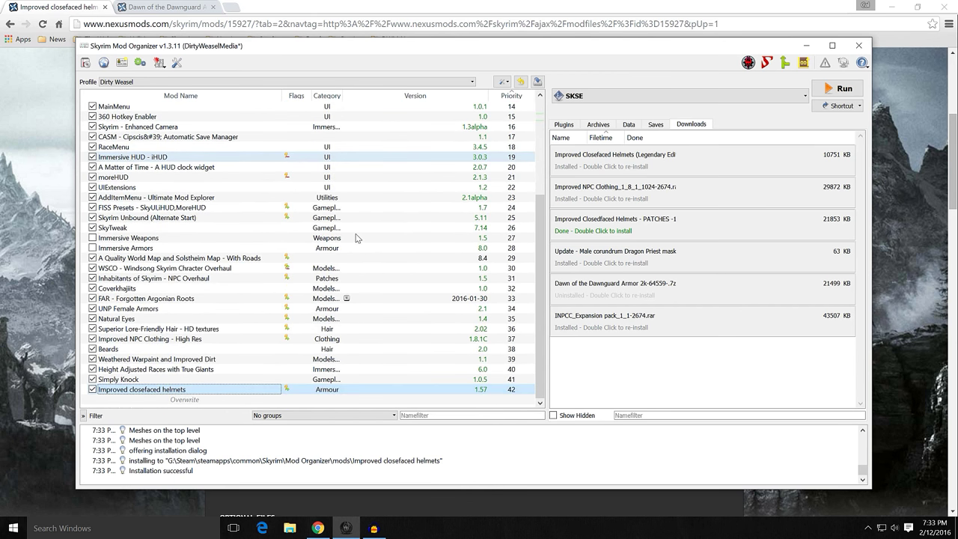
pyautogui.doubleClick(277, 390)
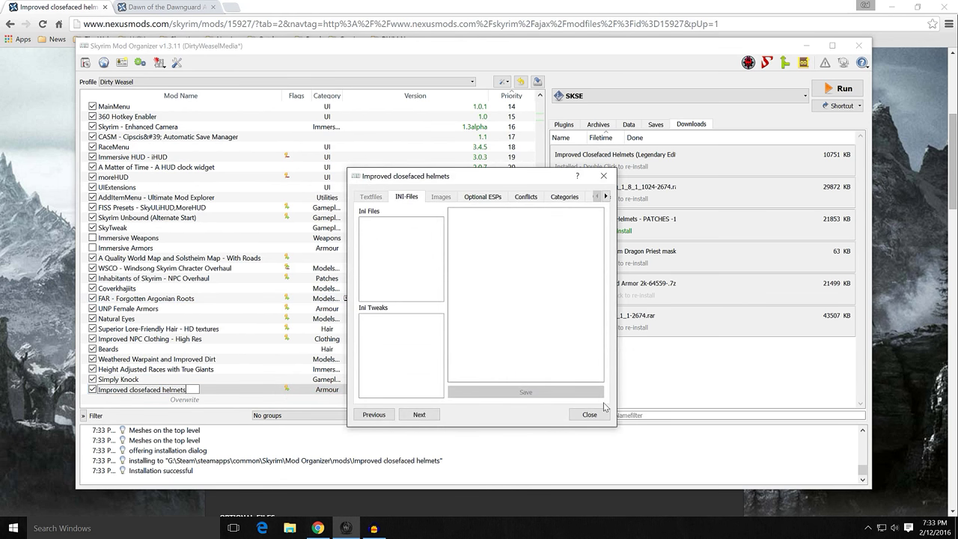
pyautogui.click(590, 414)
pyautogui.moveTo(221, 391); pyautogui.dragTo(223, 354)
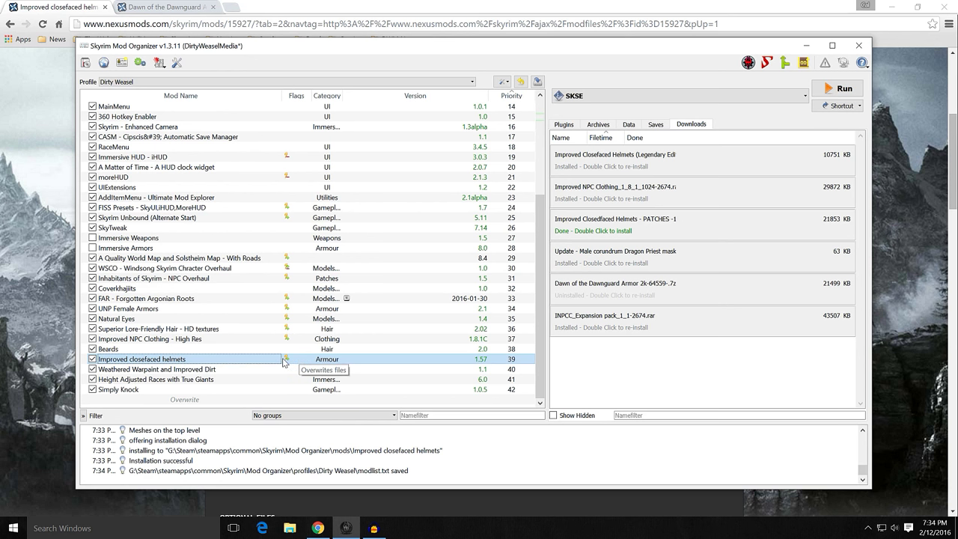
pyautogui.moveTo(266, 363)
pyautogui.mouseDown()
pyautogui.moveTo(261, 375)
pyautogui.moveTo(264, 360)
pyautogui.mouseUp()
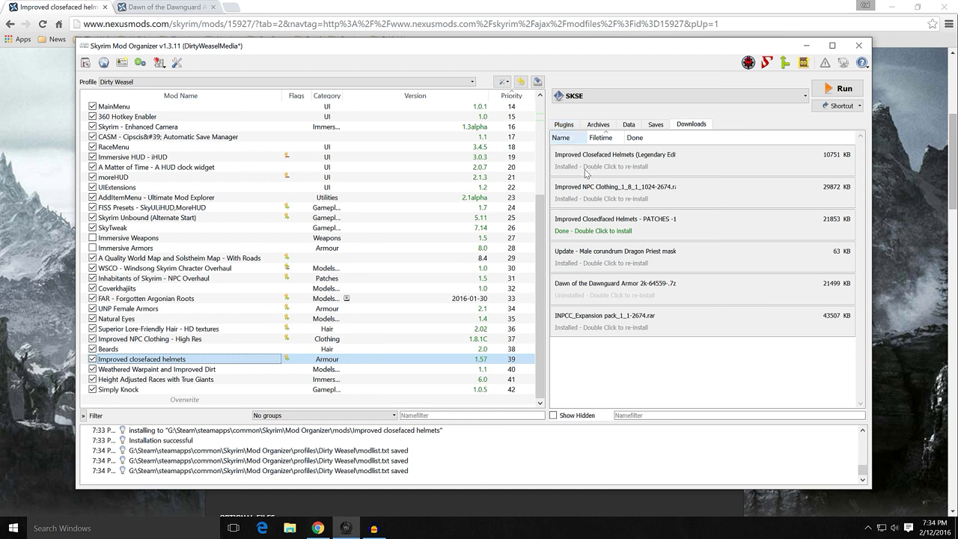
# - Review the individual mod patches and Dragon Priest mask options in the Improved Closedfaced Helmets - PATCHES installer, and leave without installing
pyautogui.moveTo(599, 232)
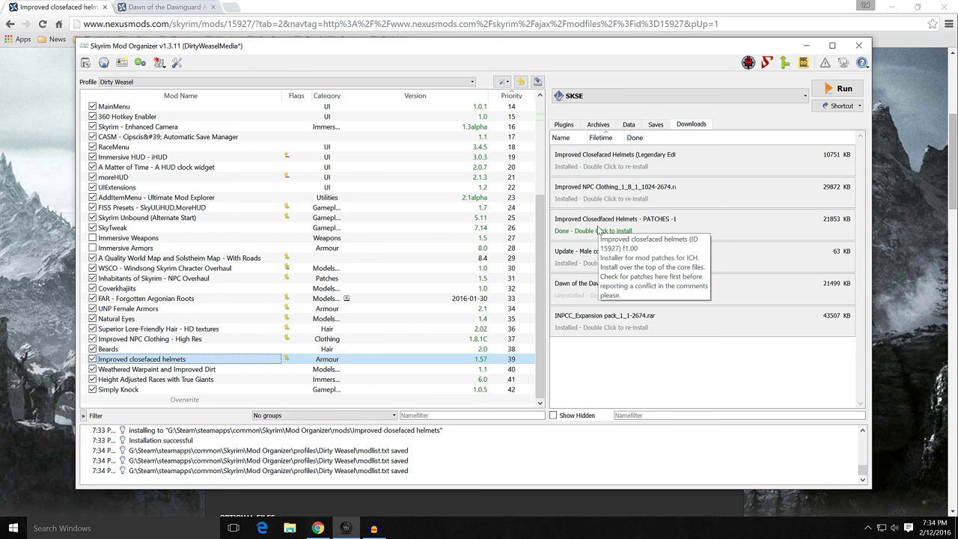
pyautogui.doubleClick(598, 230)
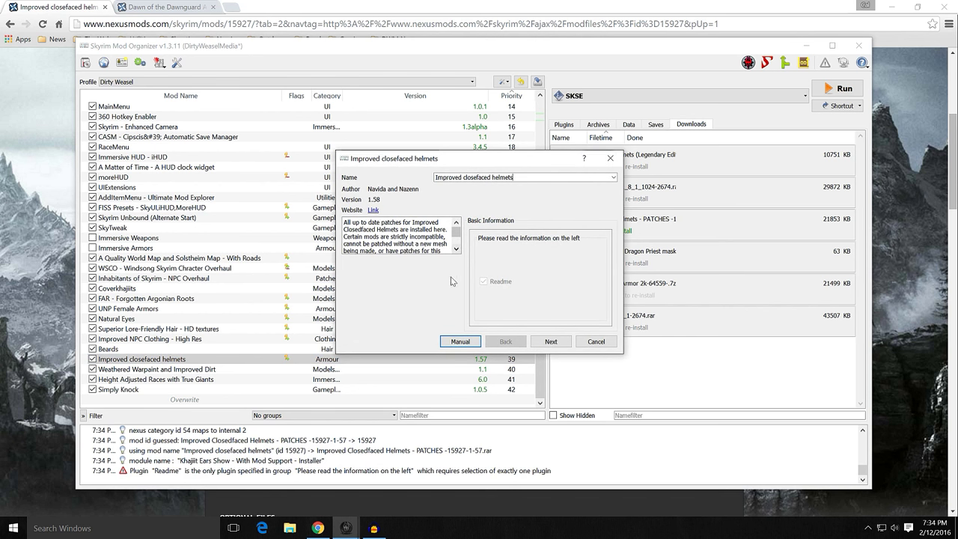
pyautogui.moveTo(411, 358); pyautogui.dragTo(411, 459)
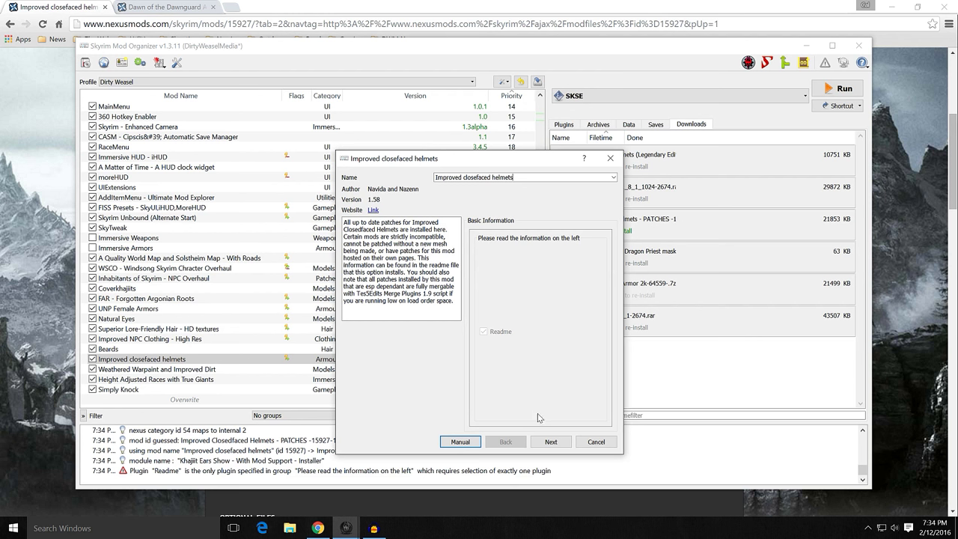
pyautogui.click(552, 442)
pyautogui.moveTo(547, 267)
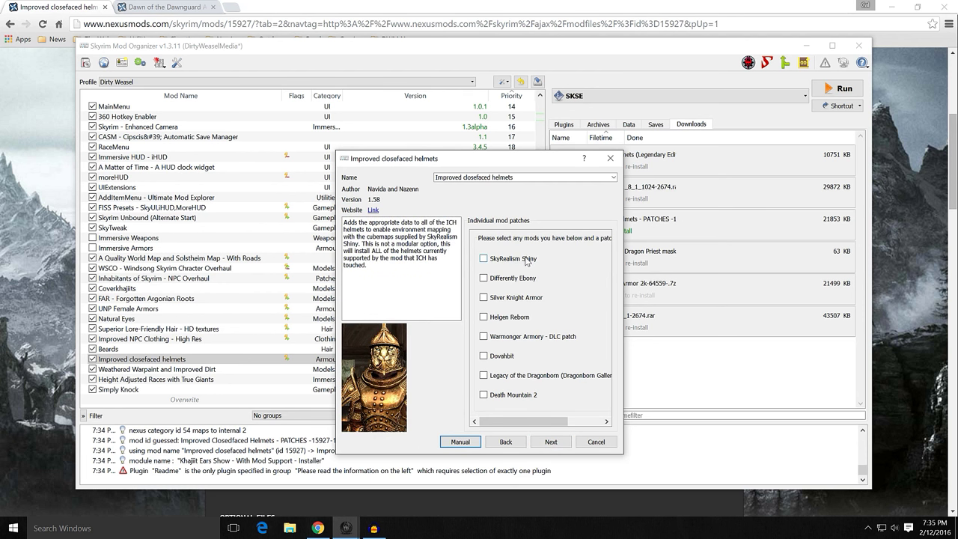
pyautogui.moveTo(507, 281)
pyautogui.moveTo(507, 319)
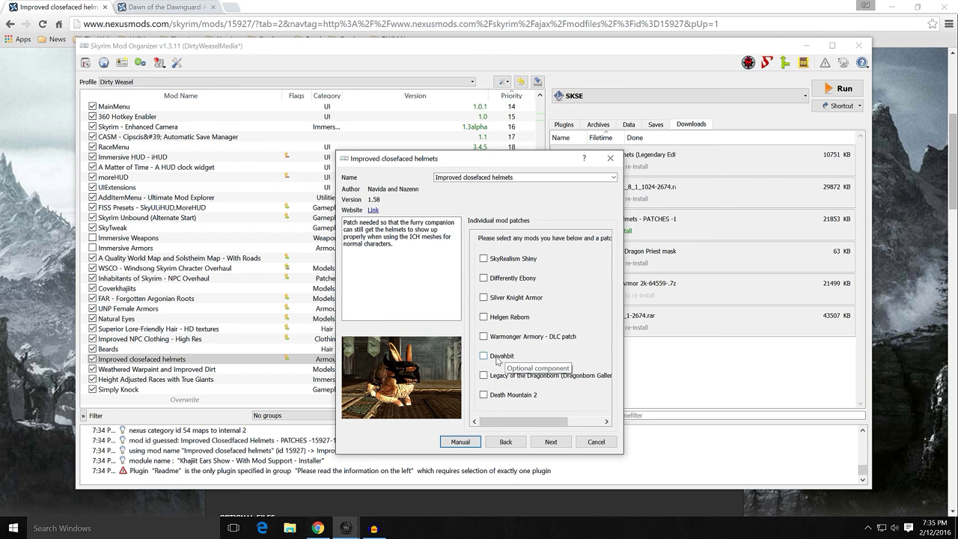
pyautogui.moveTo(510, 261)
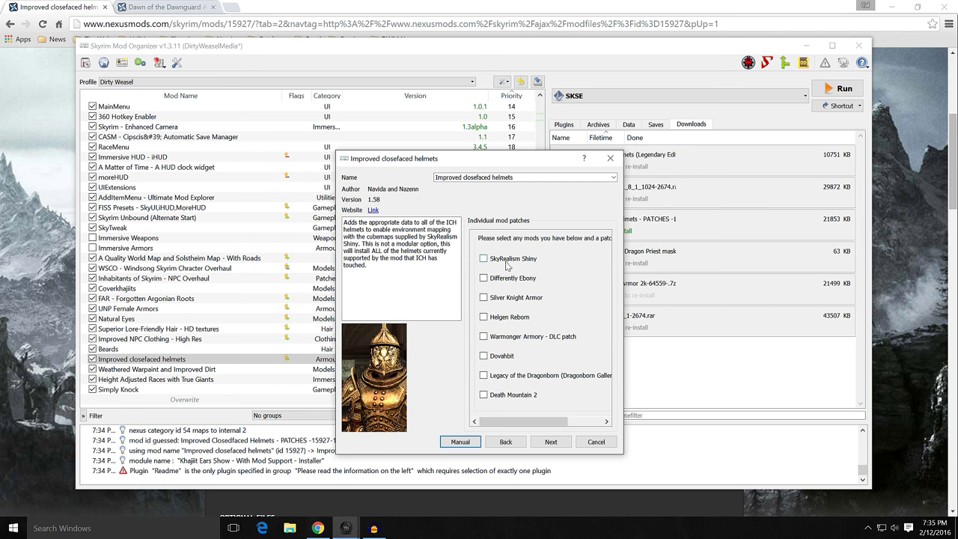
pyautogui.moveTo(509, 299)
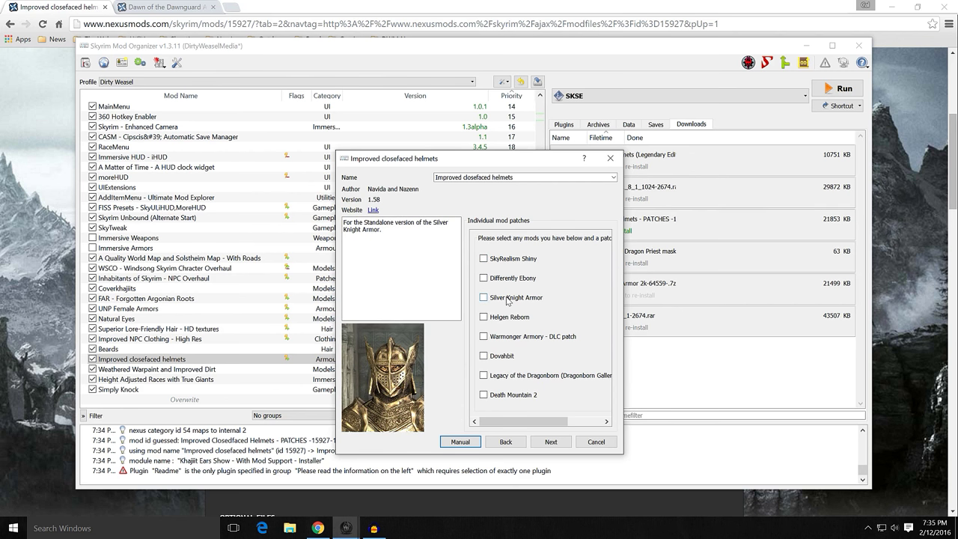
pyautogui.moveTo(509, 338)
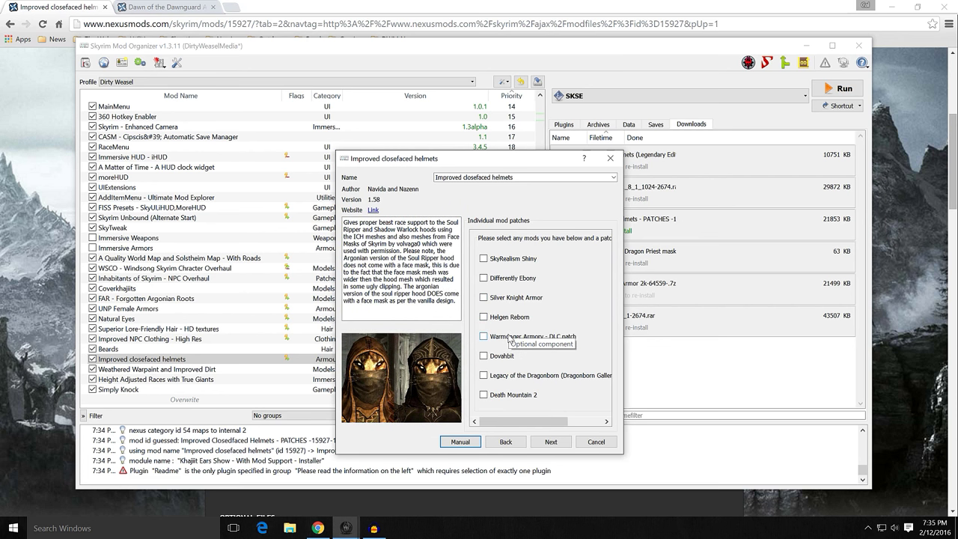
pyautogui.moveTo(510, 377)
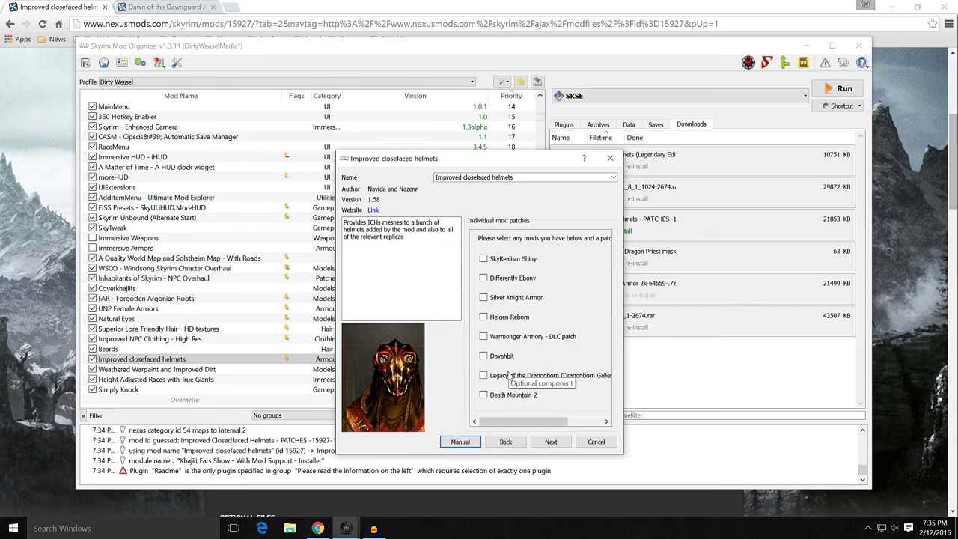
pyautogui.moveTo(510, 394)
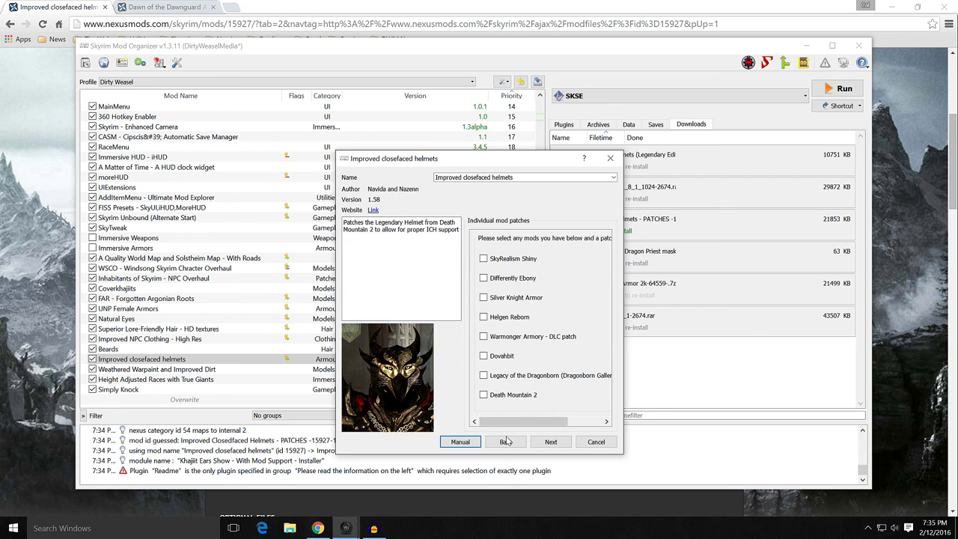
pyautogui.click(551, 442)
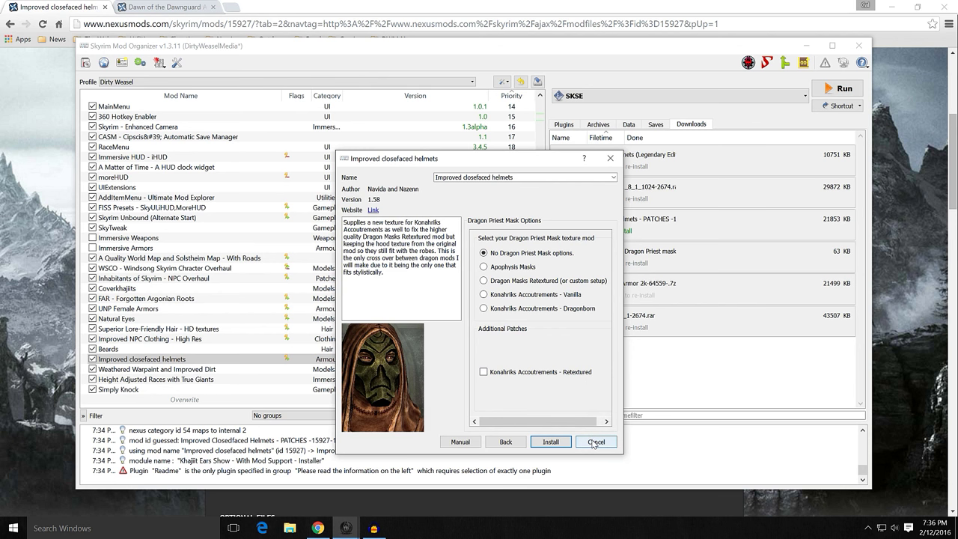
pyautogui.click(596, 443)
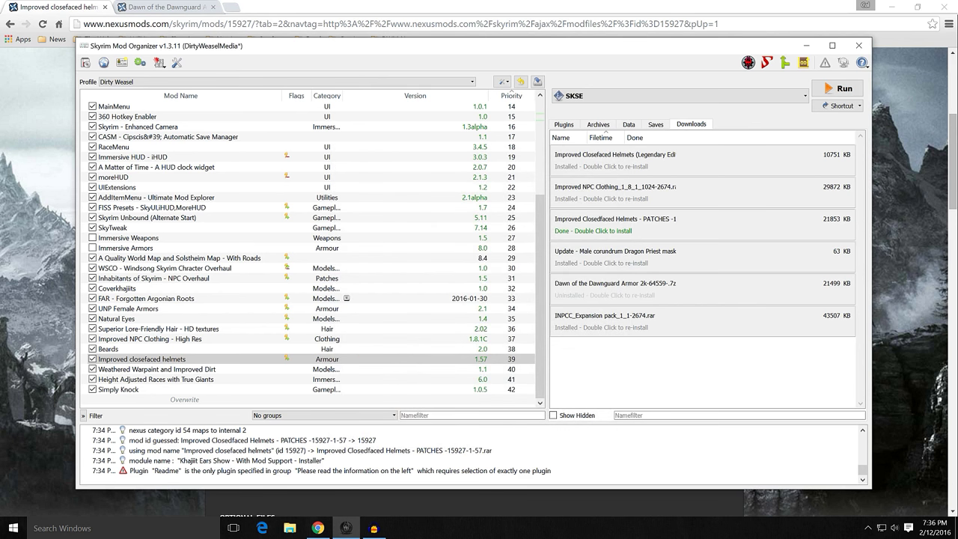
# - Switch to LOOT, sort the Skyrim plugins, and check the sorted list through imp_helm_legend.esp for messages
pyautogui.click(206, 360)
pyautogui.click(566, 126)
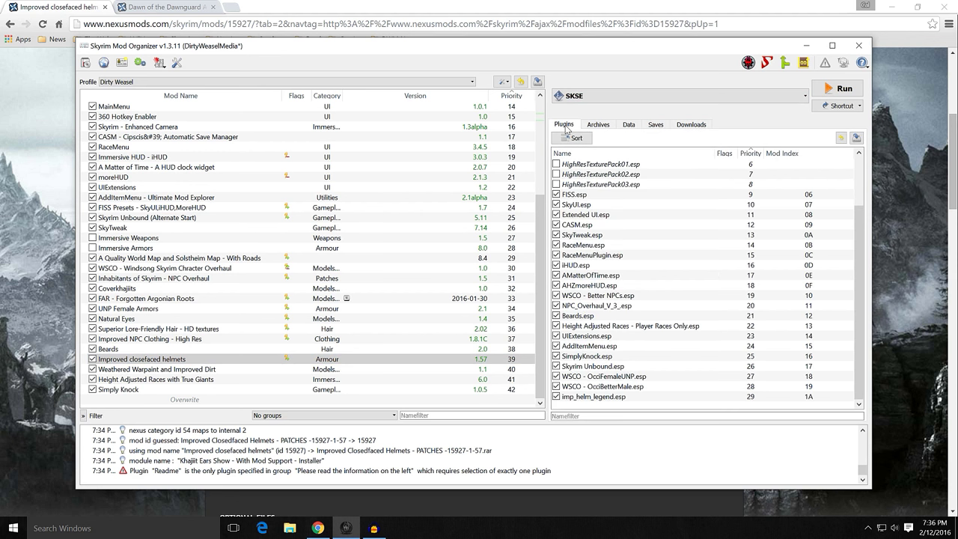
pyautogui.click(803, 62)
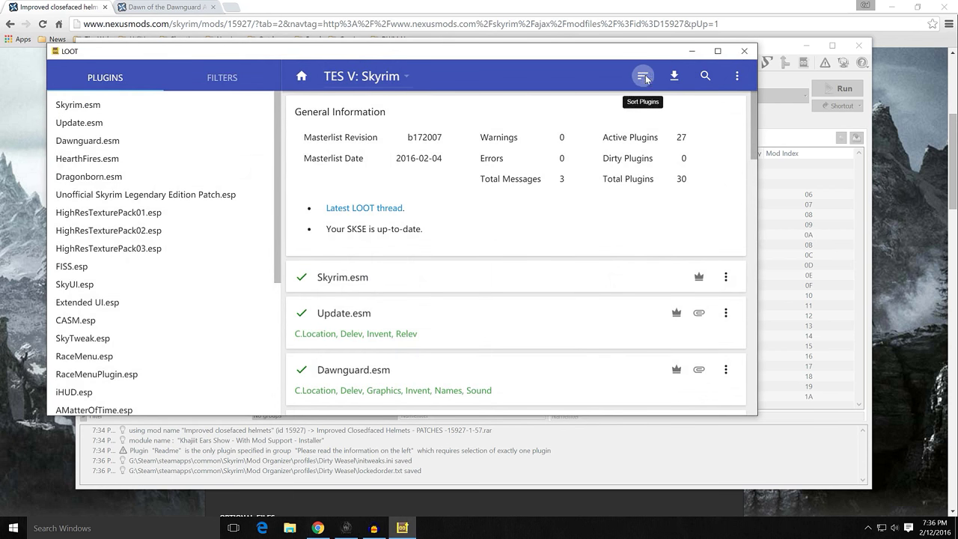
pyautogui.click(644, 76)
pyautogui.click(624, 78)
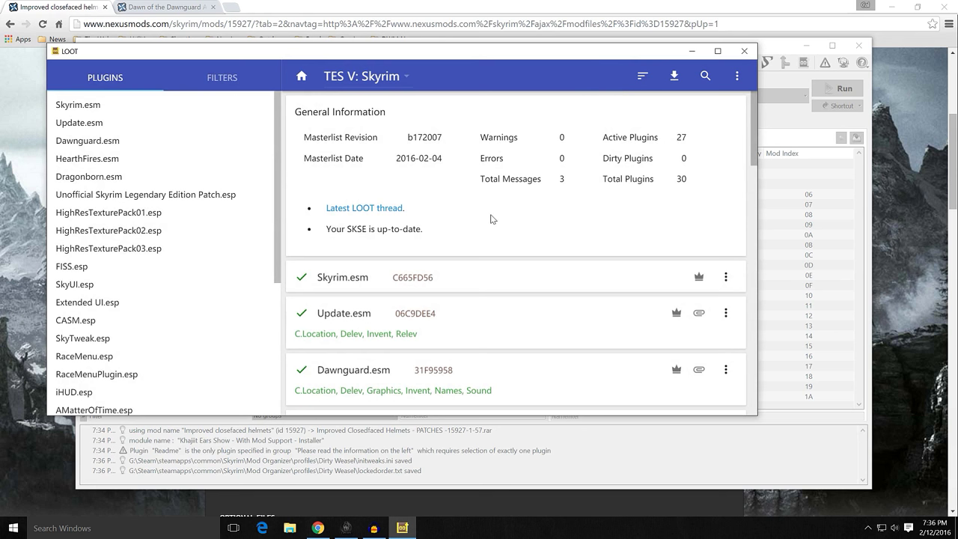
pyautogui.scroll(-10, 492, 218)
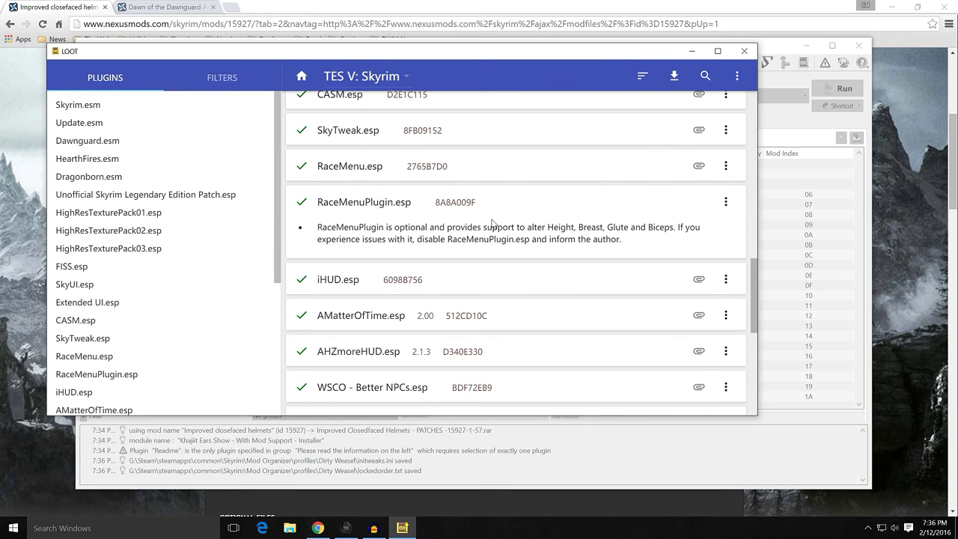
pyautogui.scroll(-6, 492, 222)
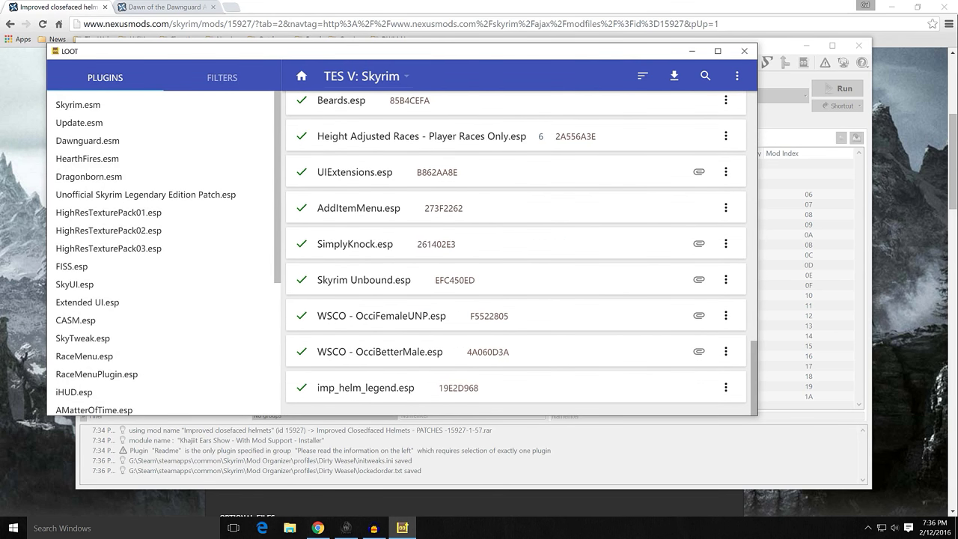
pyautogui.scroll(7, 530, 338)
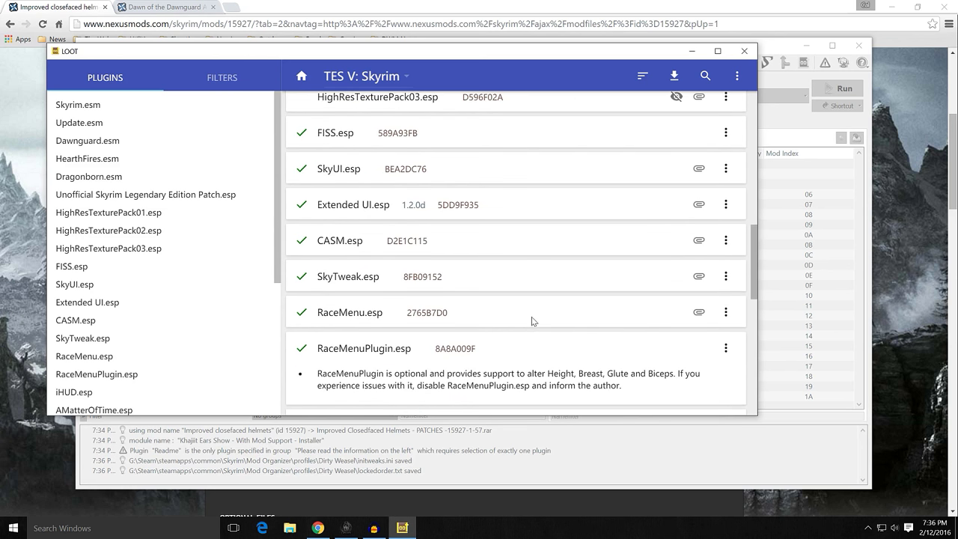
pyautogui.scroll(3, 532, 317)
pyautogui.scroll(-10, 532, 313)
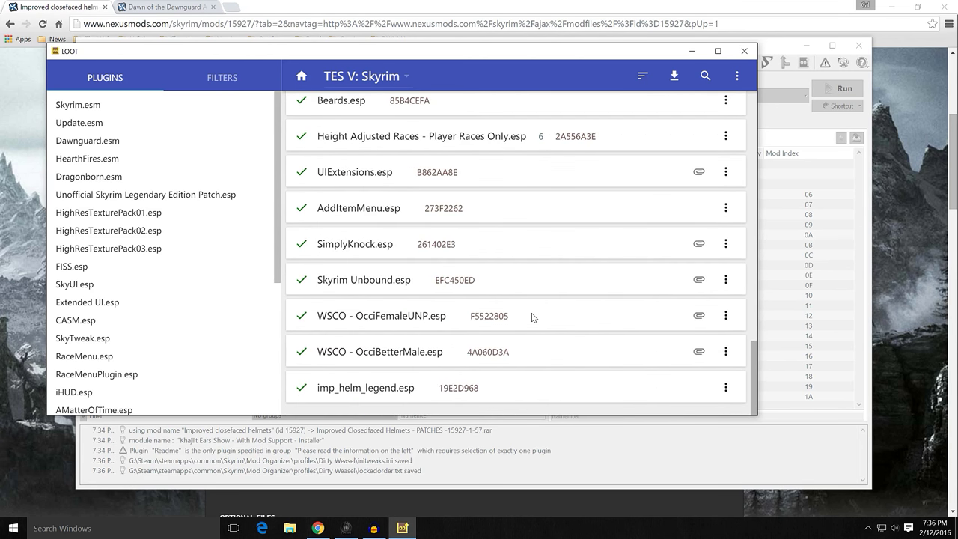
pyautogui.click(756, 55)
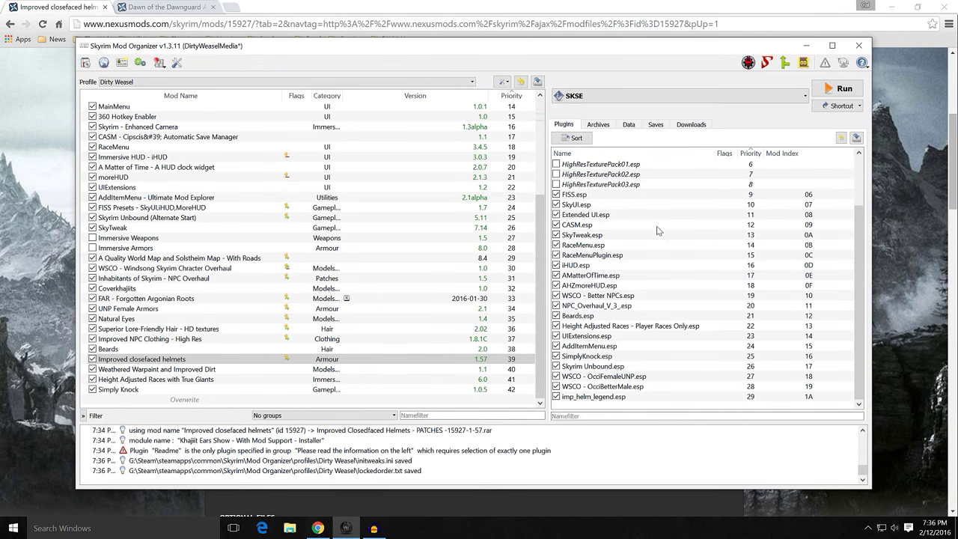
# - Move imp_helm_legend.esp to priority 20, directly after WSCO - Better NPCs.esp, and run LOOT again
pyautogui.click(626, 398)
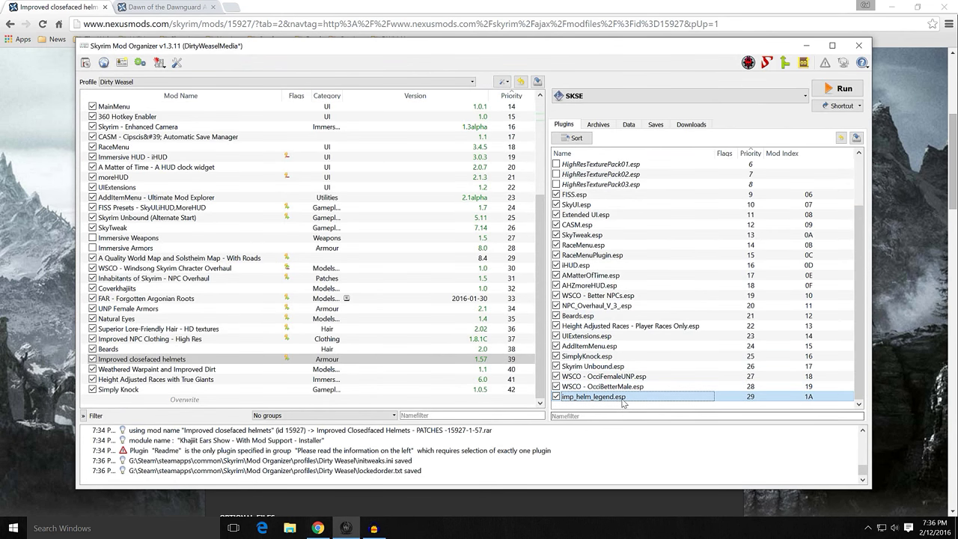
pyautogui.moveTo(625, 400)
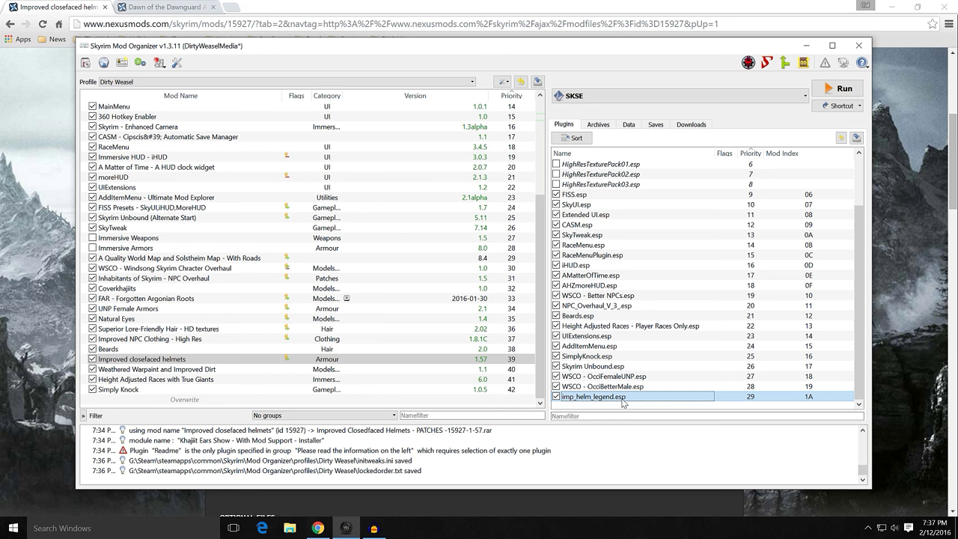
pyautogui.moveTo(622, 404); pyautogui.dragTo(625, 301)
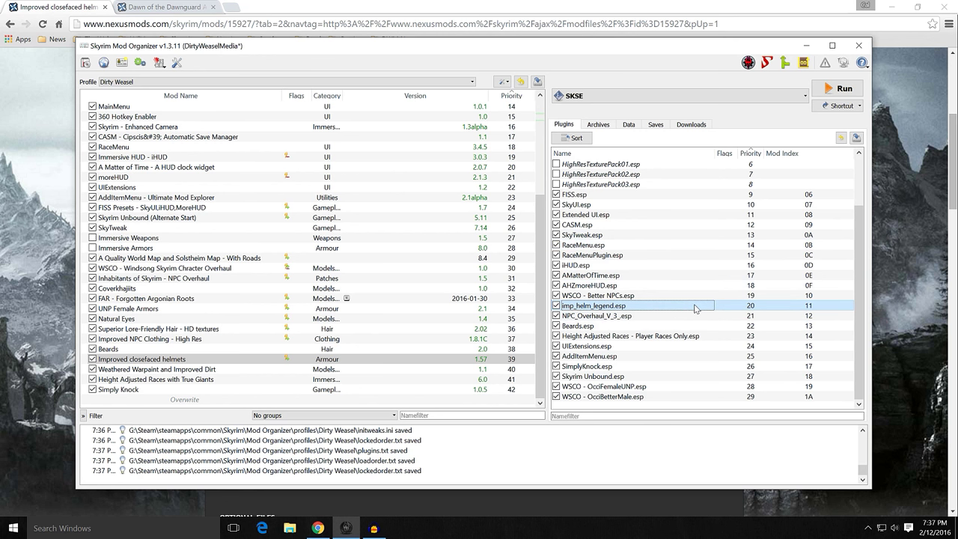
pyautogui.click(804, 63)
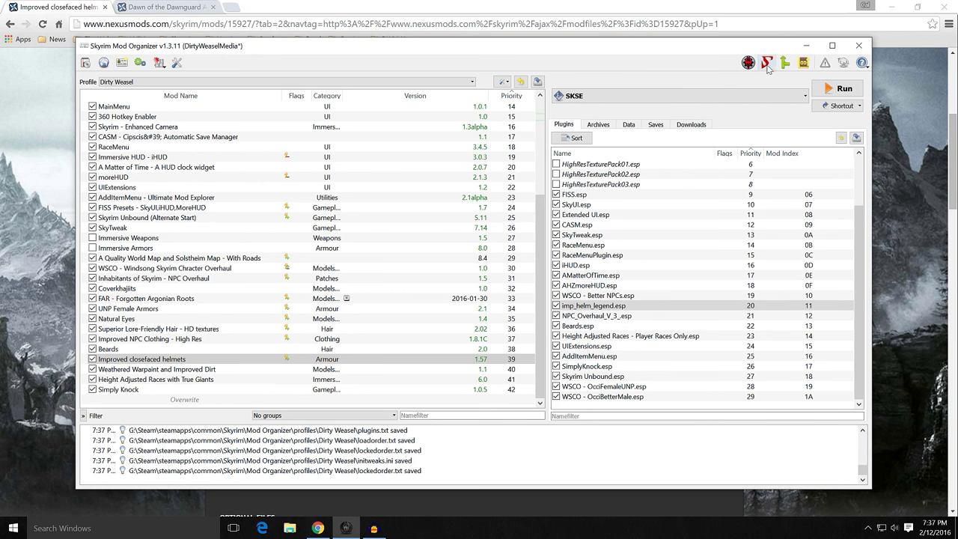
# - Clear the processed mod archives from the downloads list
pyautogui.click(696, 125)
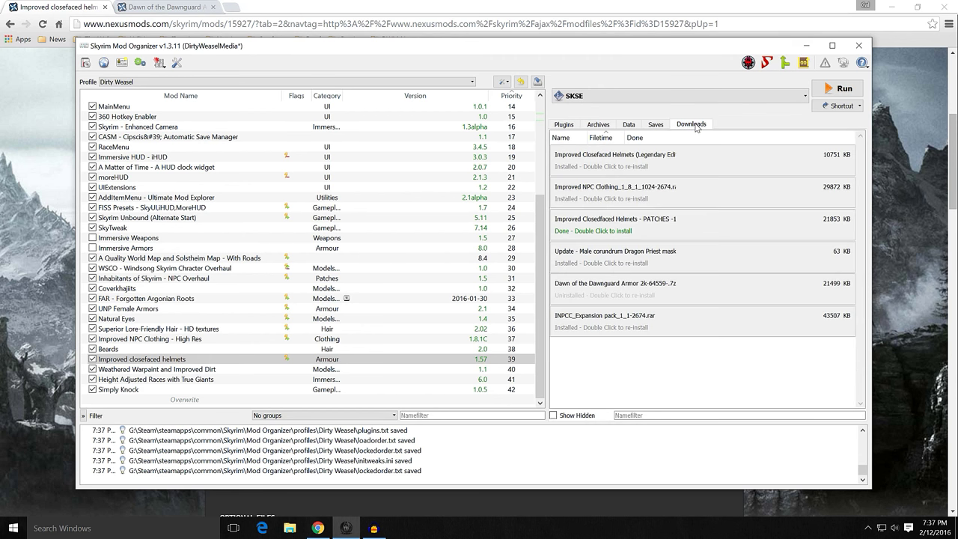
pyautogui.rightClick(614, 163)
pyautogui.click(651, 269)
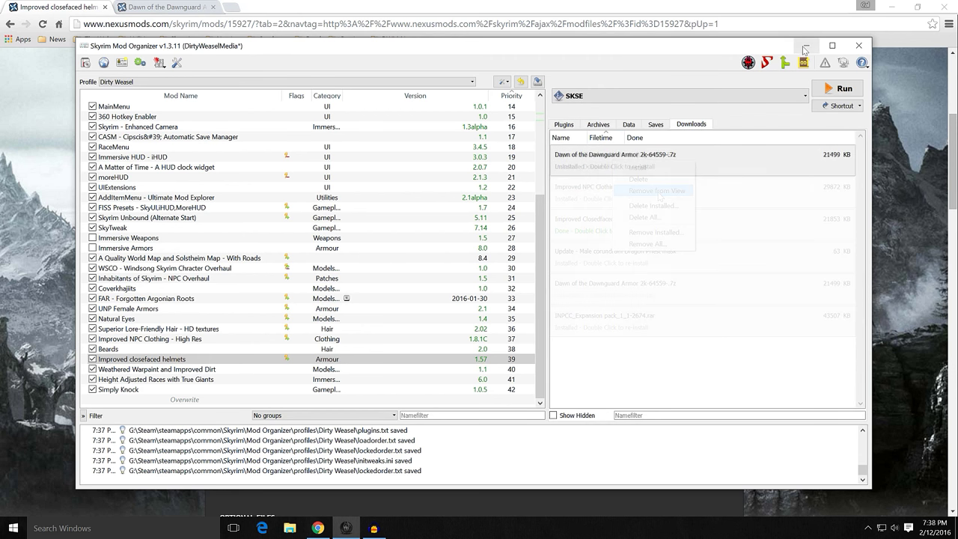
# - Close the Improved closefaced helmets page in the browser and open the aMidian folder from the desktop
pyautogui.click(806, 46)
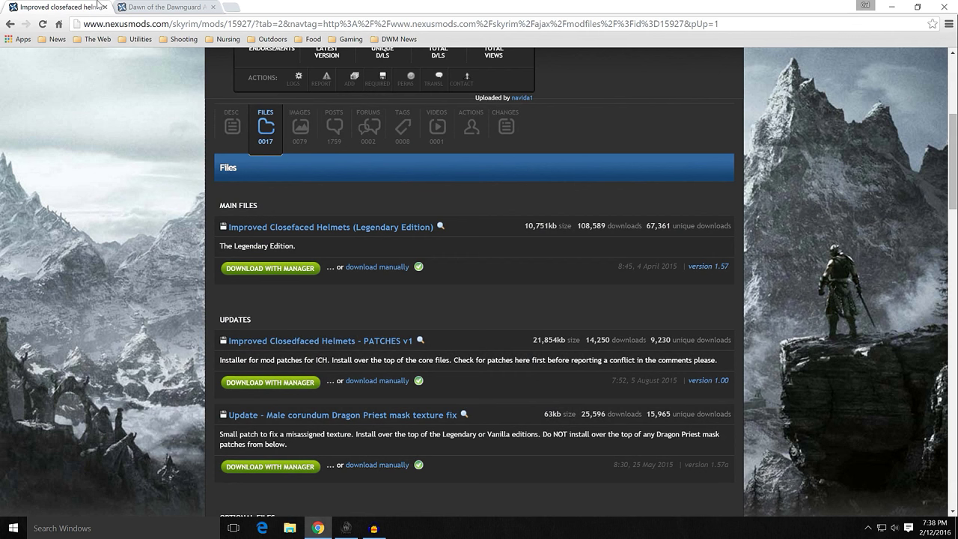
pyautogui.click(103, 7)
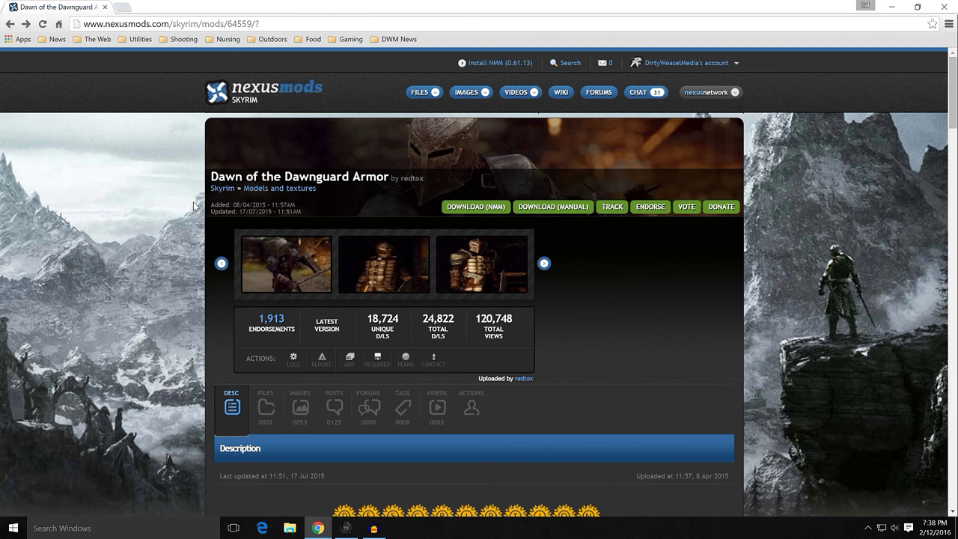
pyautogui.click(889, 7)
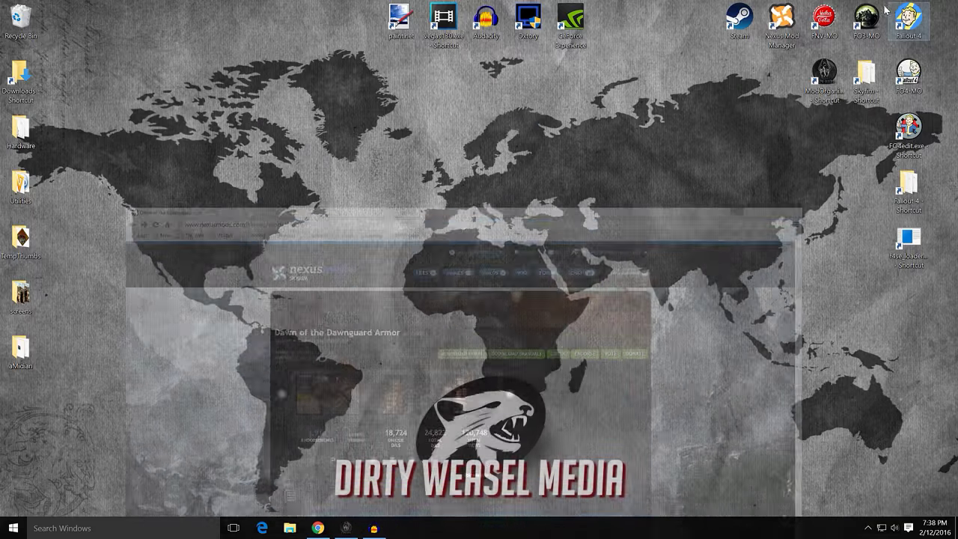
pyautogui.doubleClick(23, 348)
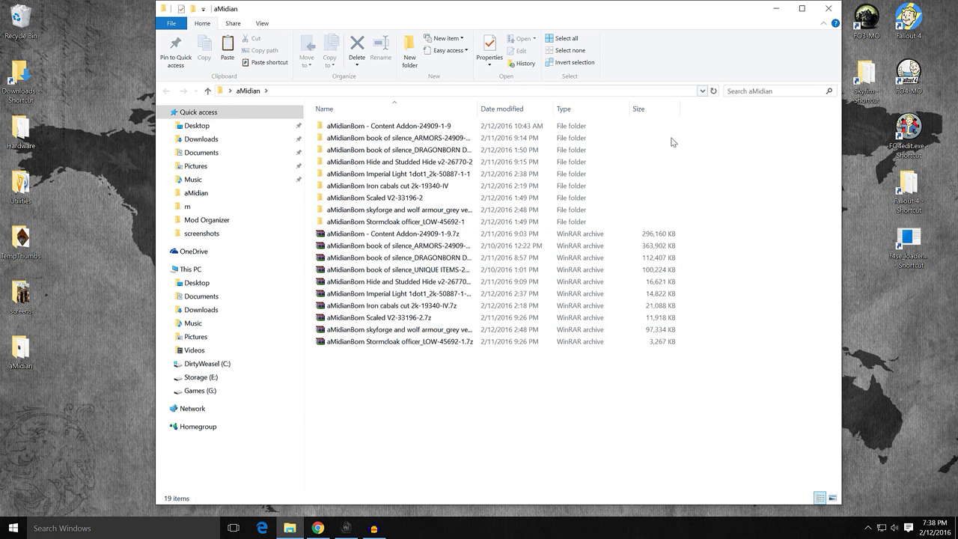
# - Minimize the aMidian folder window and bring Skyrim Mod Organizer to the front
pyautogui.click(777, 8)
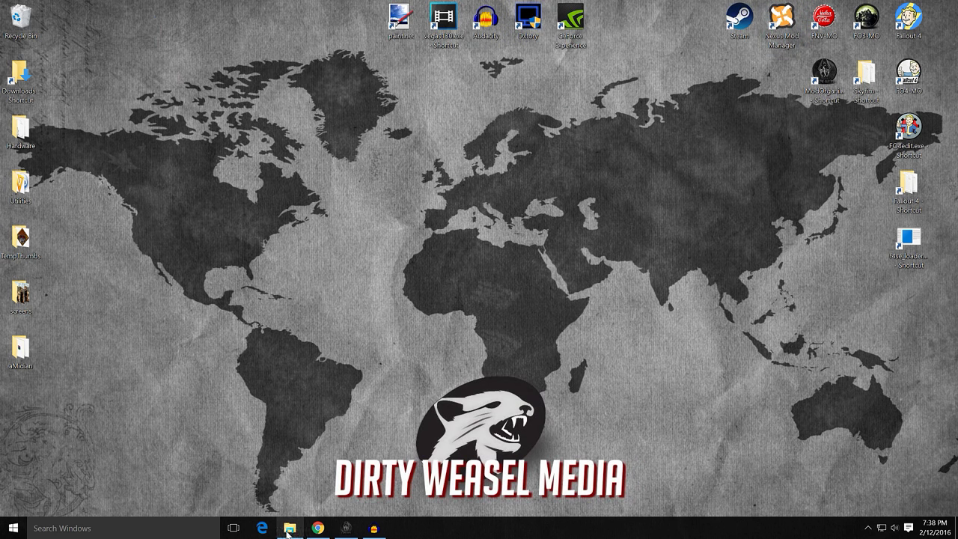
pyautogui.click(289, 528)
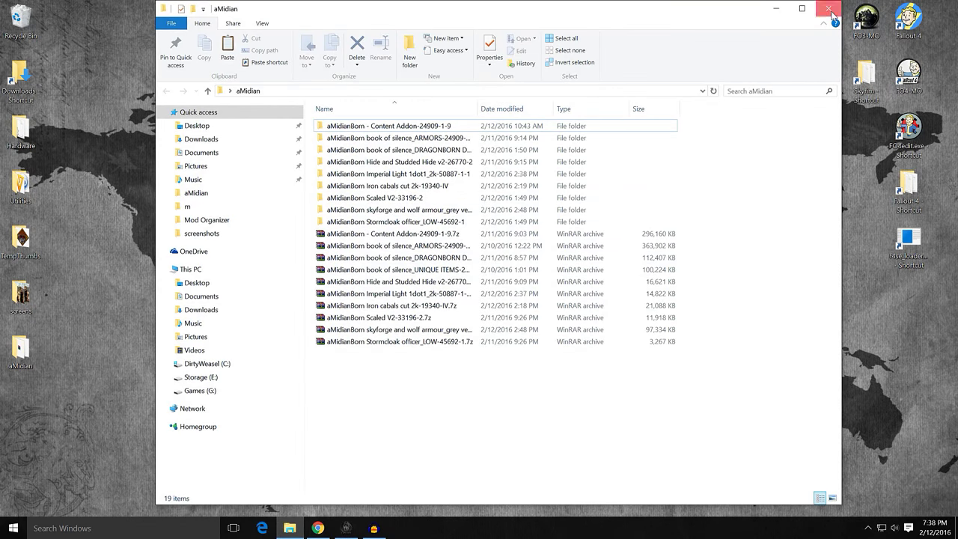
pyautogui.click(776, 8)
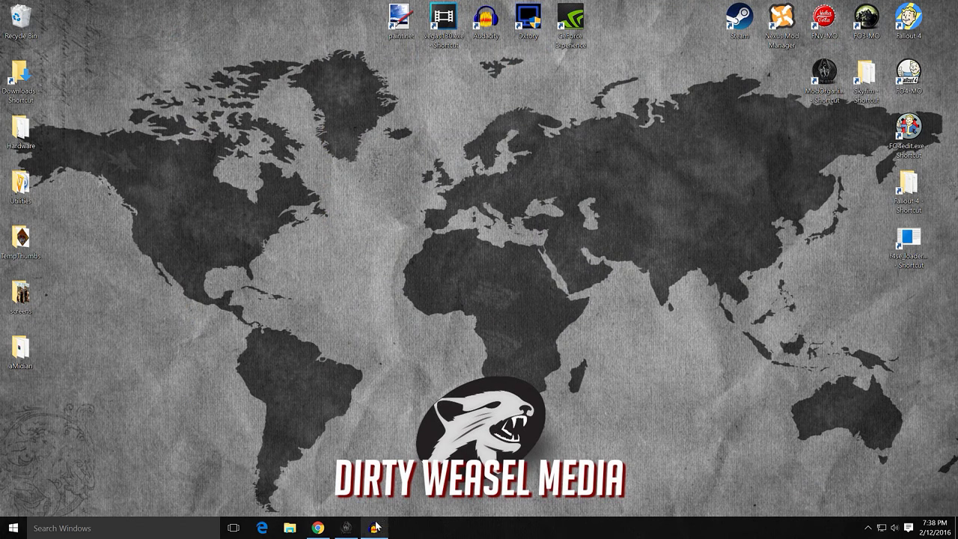
pyautogui.click(346, 528)
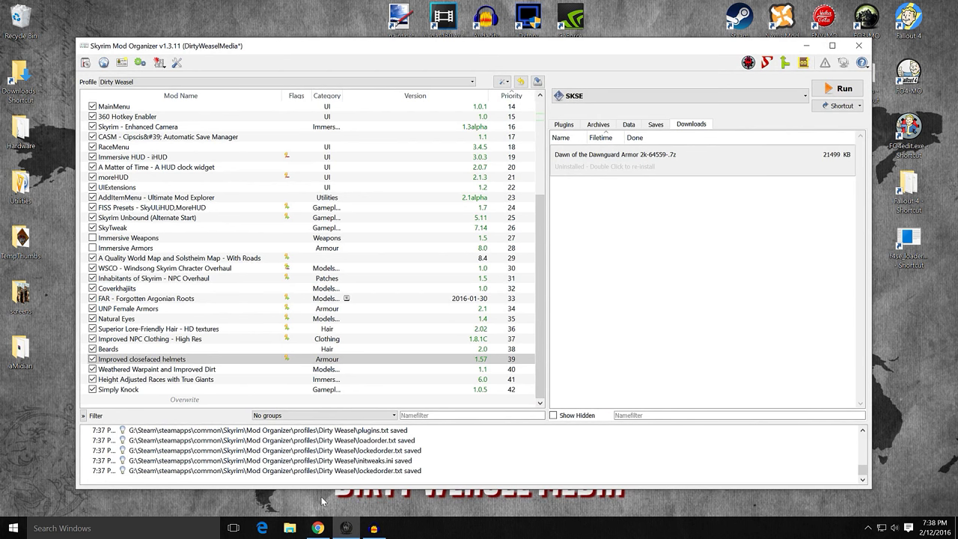
# - Switch to Chrome and examine the description, videos and list of changes on the Dawn of the Dawnguard Armor page
pyautogui.click(319, 528)
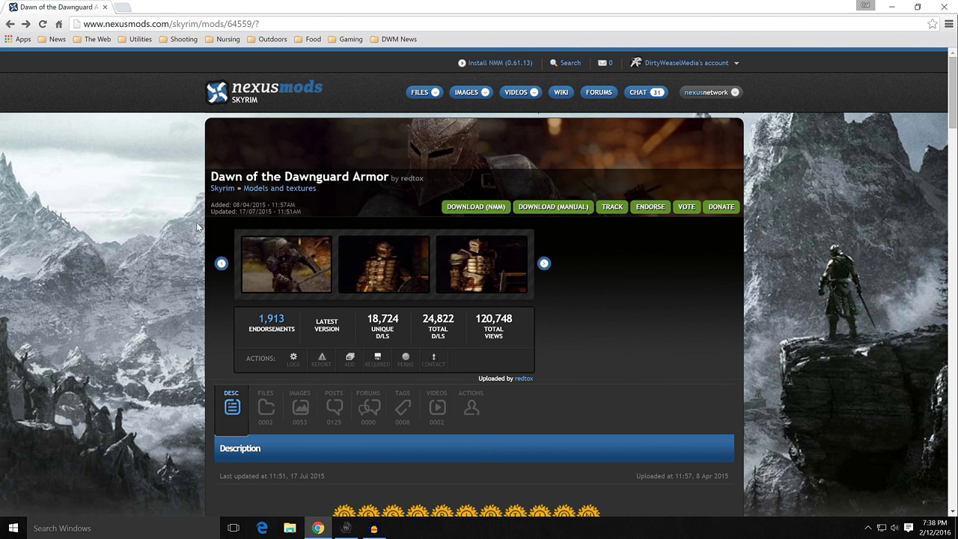
pyautogui.scroll(-2, 185, 249)
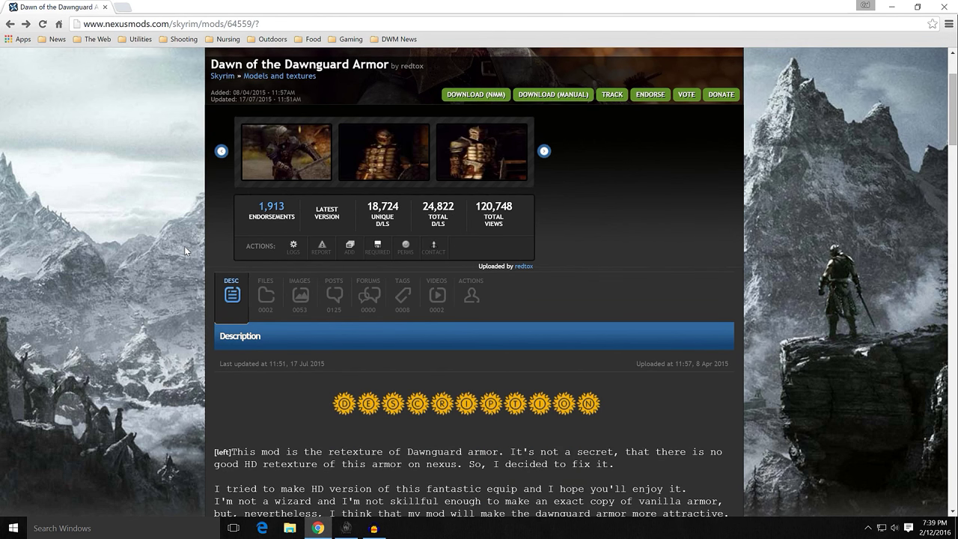
pyautogui.scroll(-3, 185, 245)
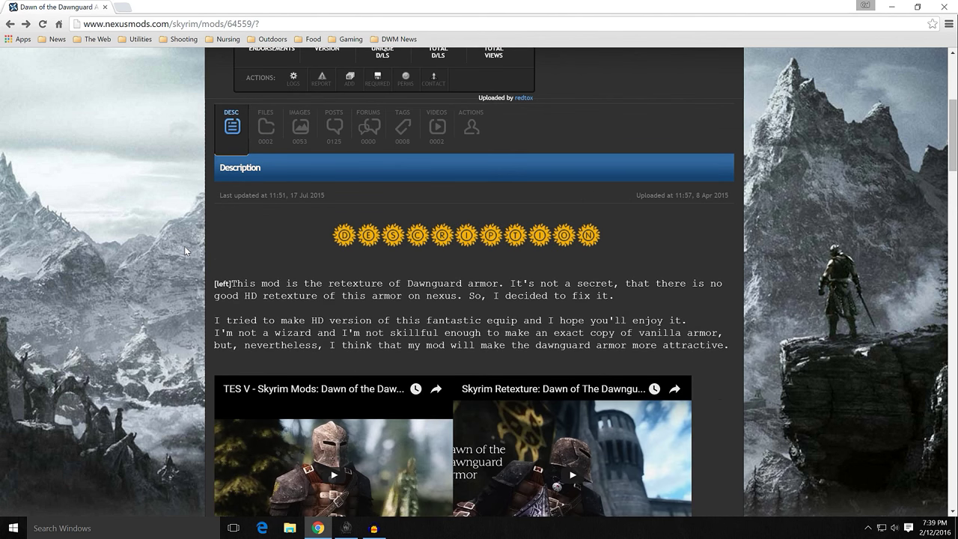
pyautogui.scroll(-3, 185, 244)
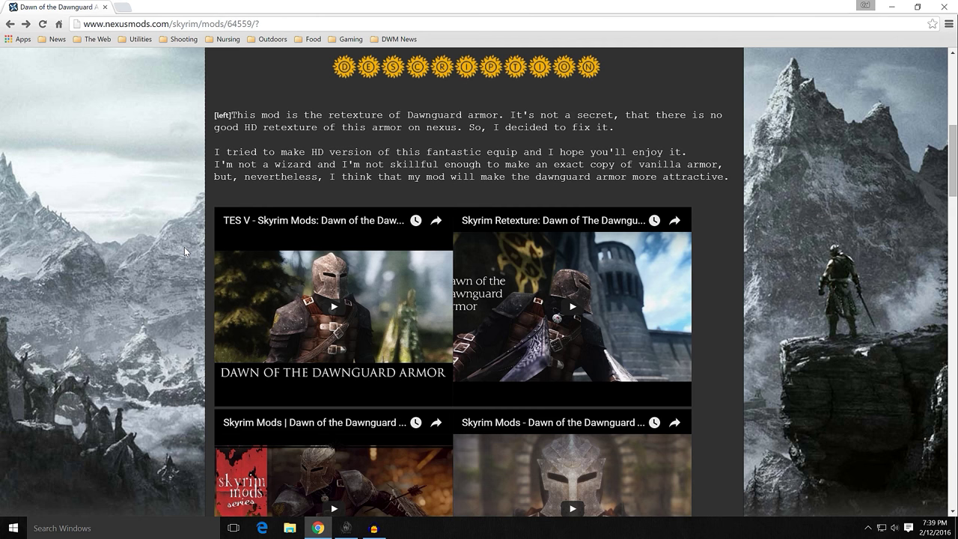
pyautogui.scroll(1, 185, 248)
pyautogui.scroll(2, 179, 247)
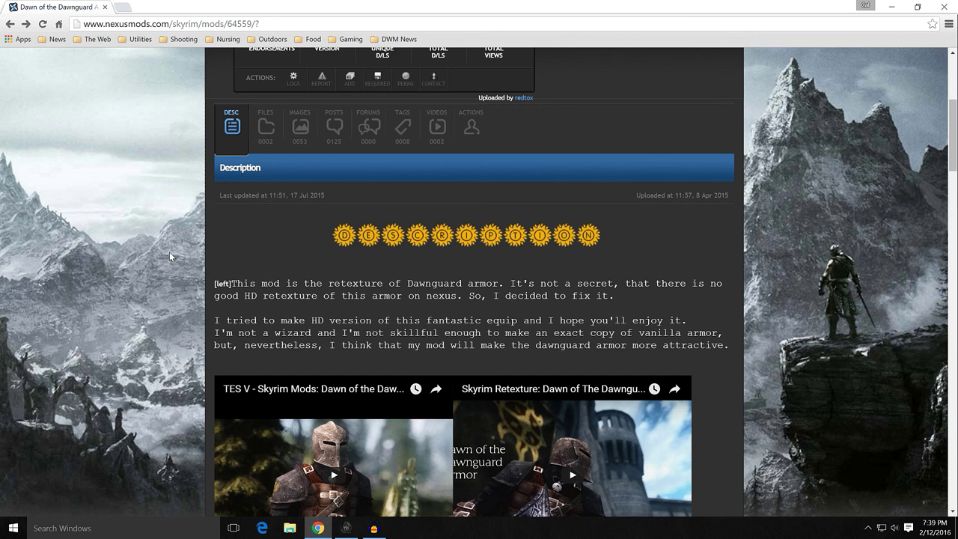
pyautogui.scroll(2, 170, 254)
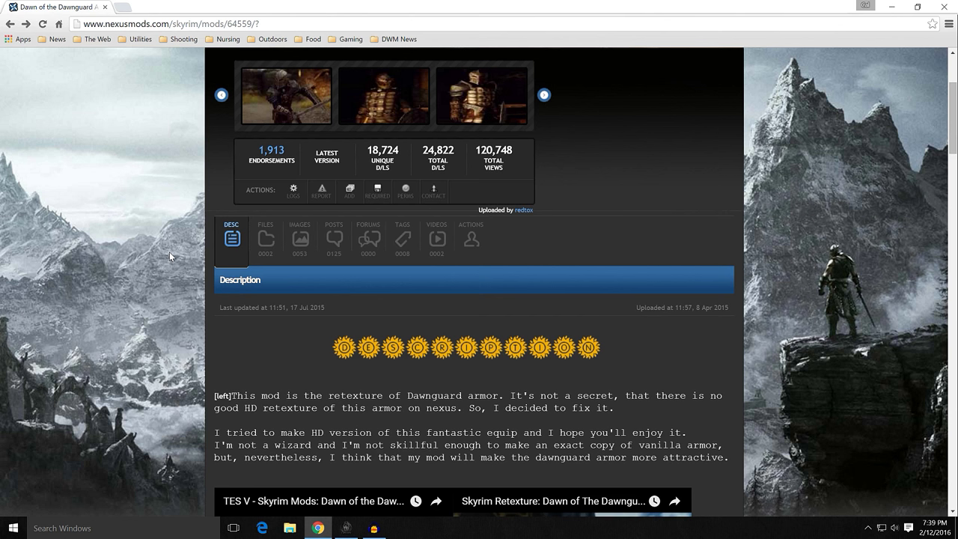
pyautogui.scroll(-5, 170, 256)
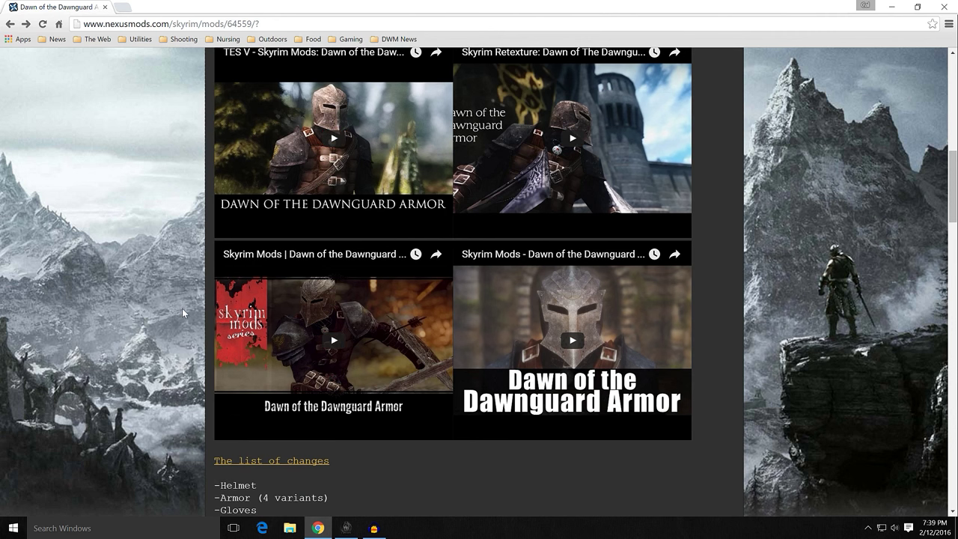
pyautogui.scroll(-3, 182, 308)
pyautogui.moveTo(490, 337)
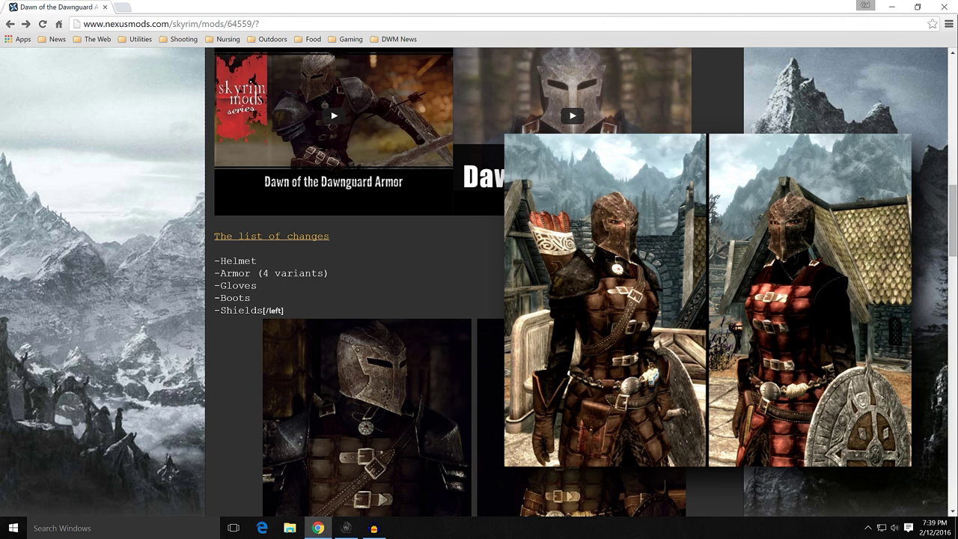
pyautogui.scroll(9, 166, 296)
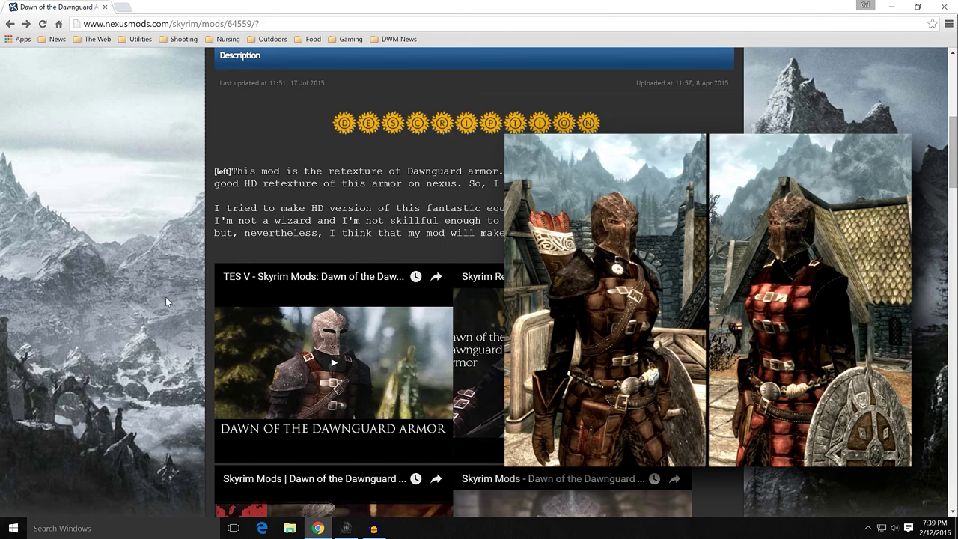
pyautogui.scroll(2, 165, 296)
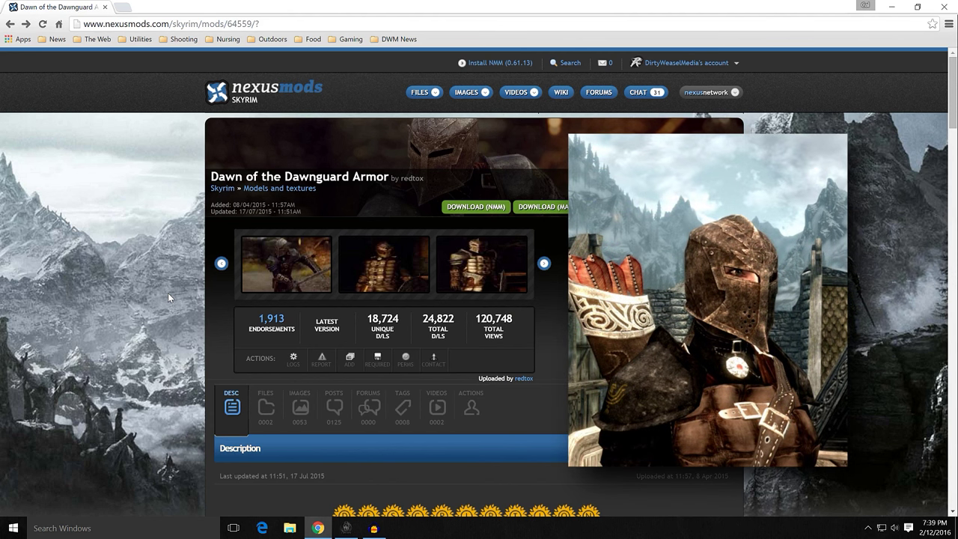
pyautogui.scroll(-1, 168, 293)
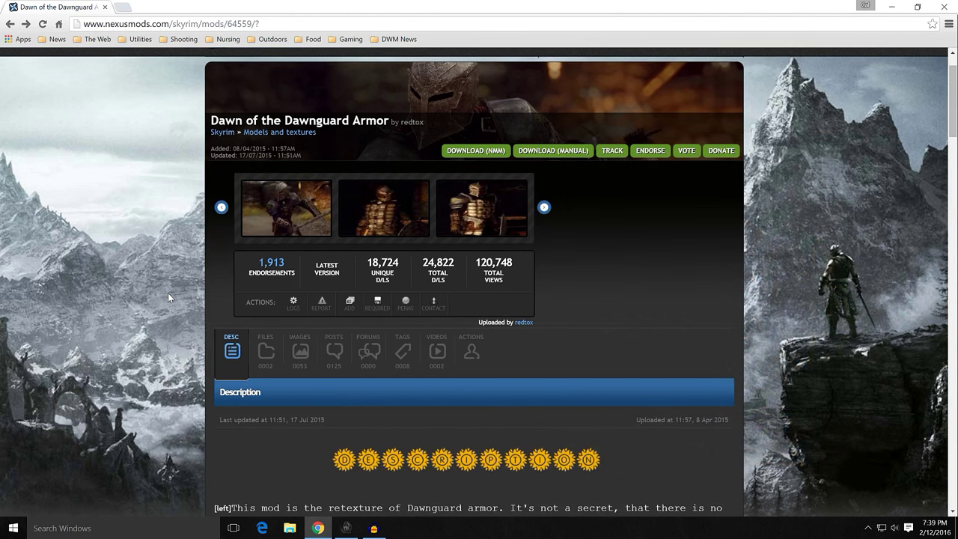
# - Show the mod's available files and compare the 4k and 2k versions of Dawn of the Dawnguard Armor
pyautogui.click(264, 358)
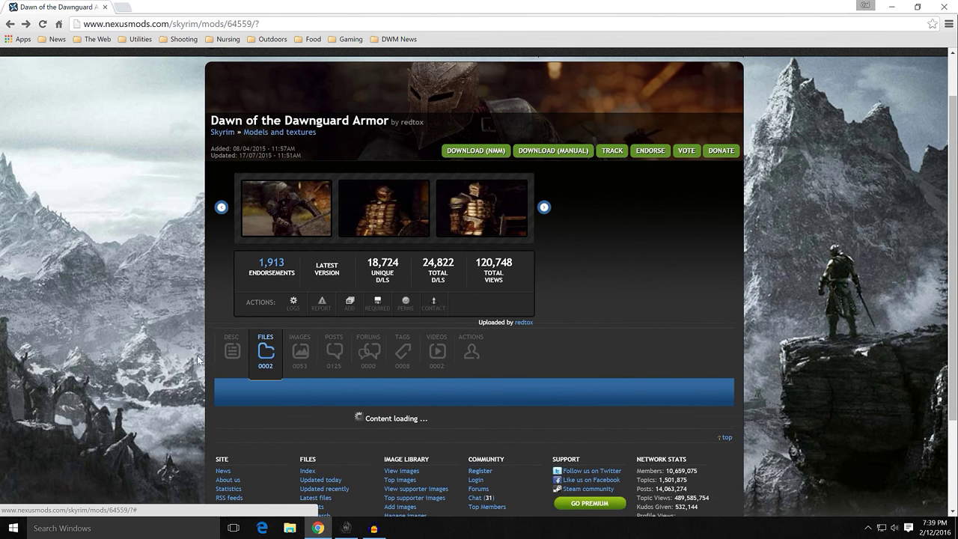
pyautogui.scroll(-4, 180, 290)
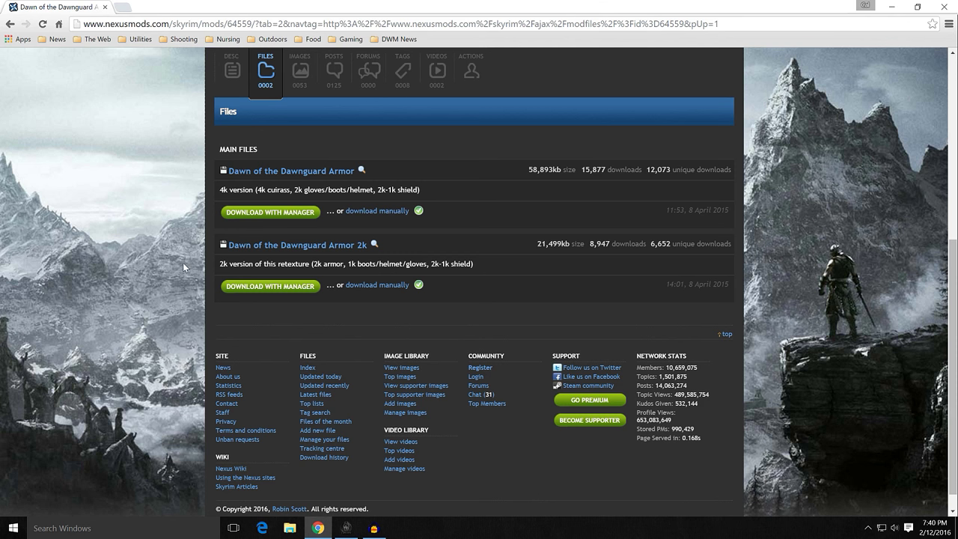
pyautogui.scroll(3, 189, 255)
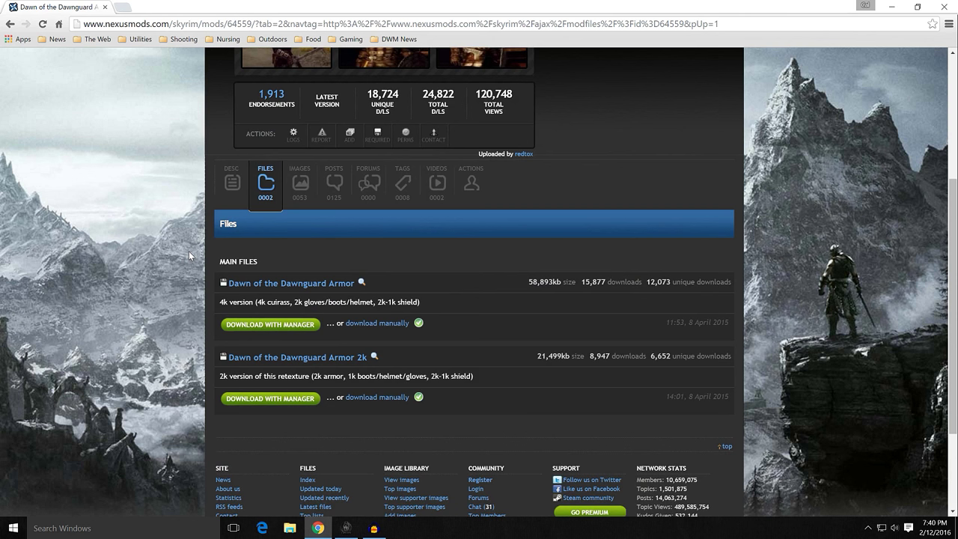
pyautogui.scroll(2, 188, 255)
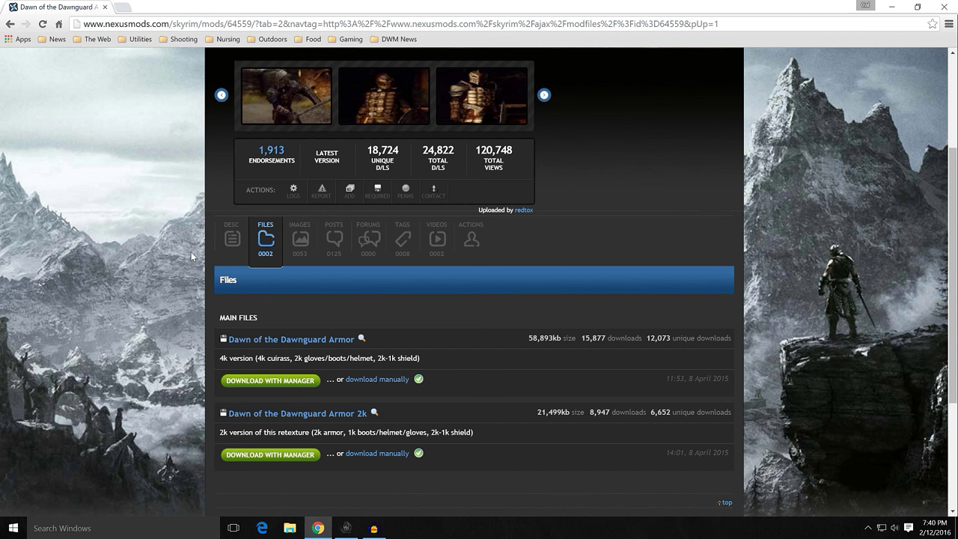
pyautogui.scroll(-1, 194, 264)
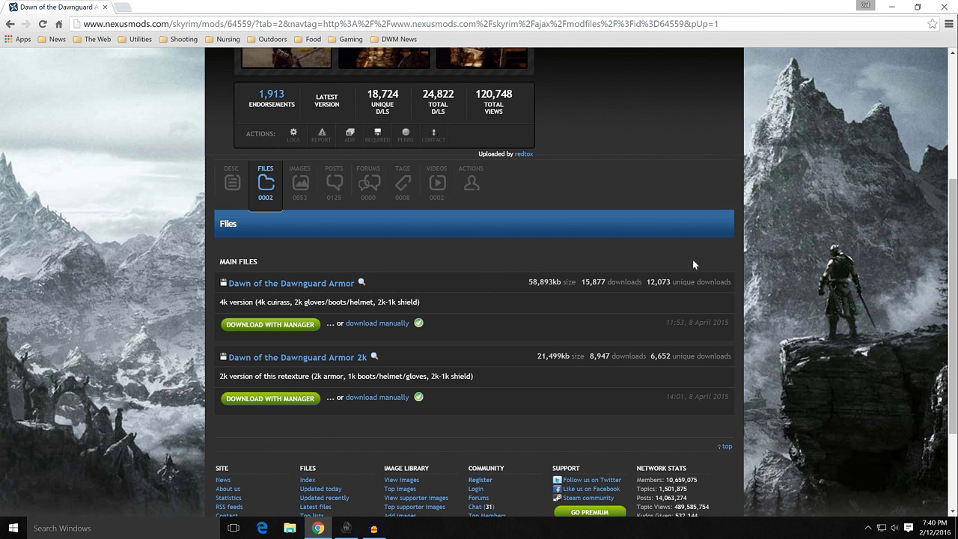
# - Switch to Mod Organizer, install the Dawn of the Dawnguard Armor 2k archive under the name Dawn of the Dawnguard Armor, and enable it
pyautogui.click(346, 528)
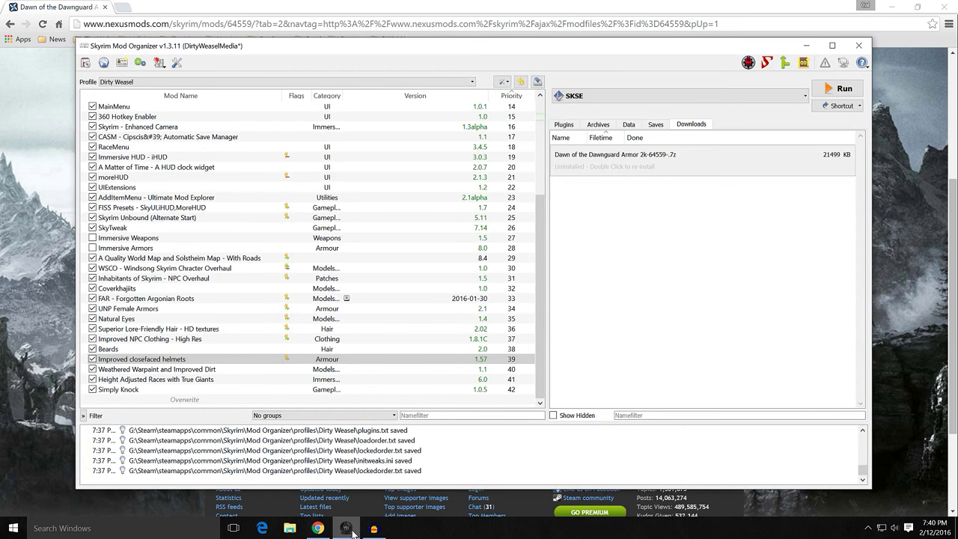
pyautogui.doubleClick(612, 157)
pyautogui.click(440, 280)
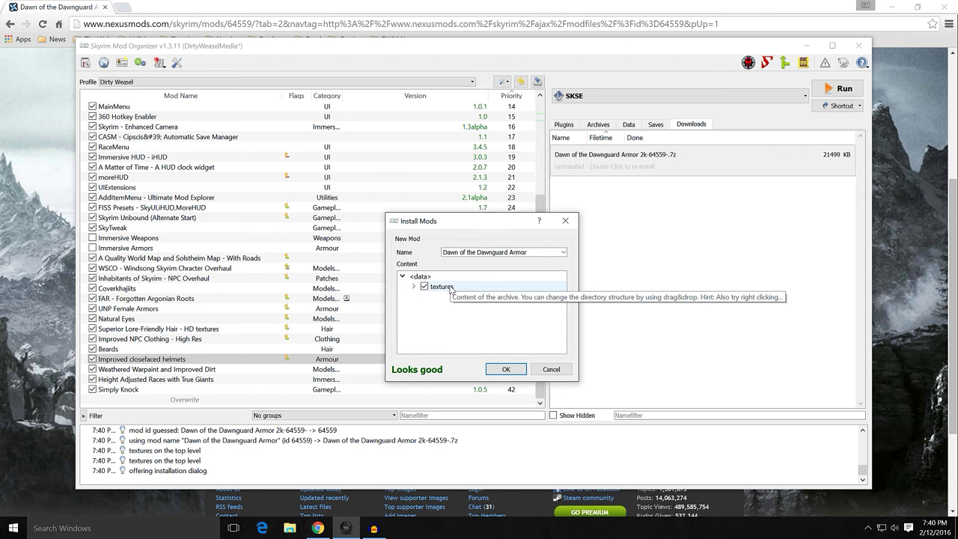
pyautogui.click(496, 372)
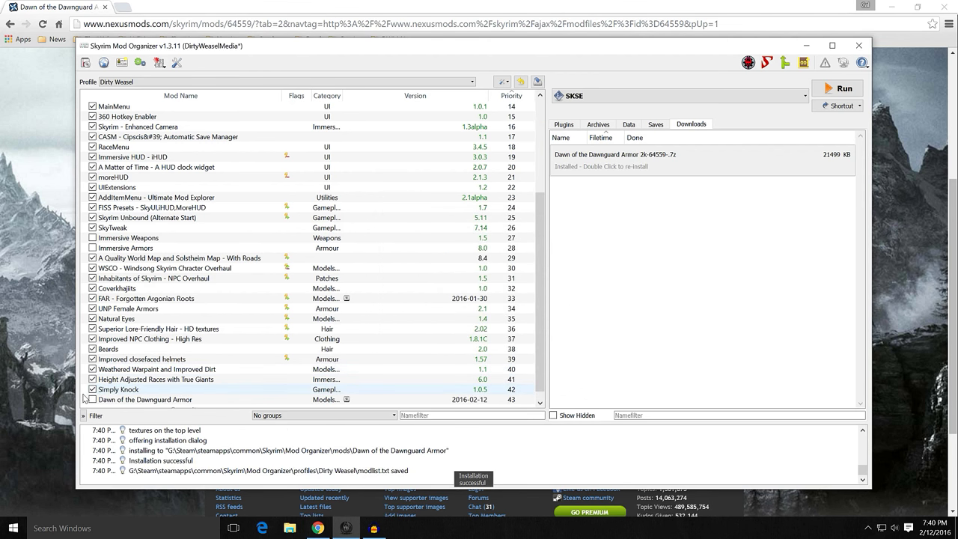
pyautogui.click(92, 400)
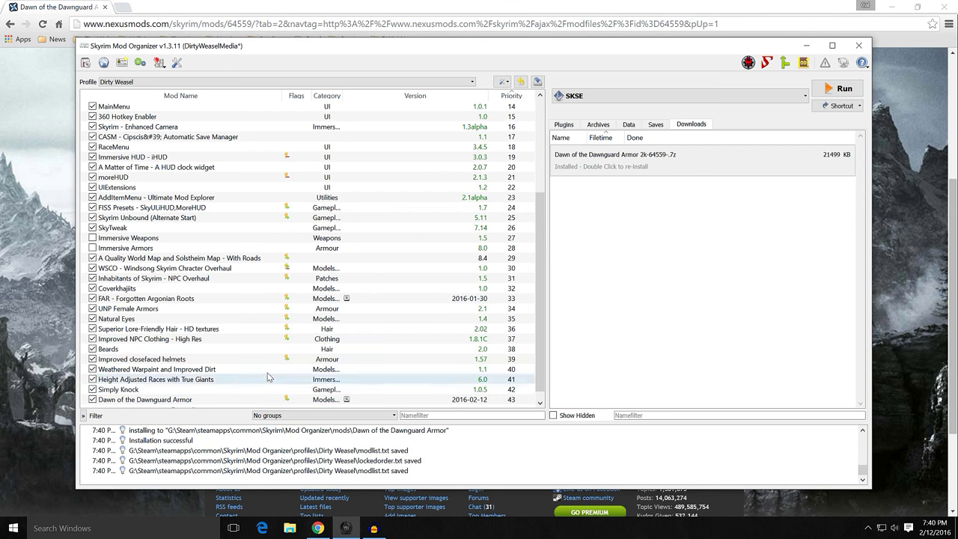
# - Move Dawn of the Dawnguard Armor to priority 40, directly after Improved closefaced helmets
pyautogui.click(257, 403)
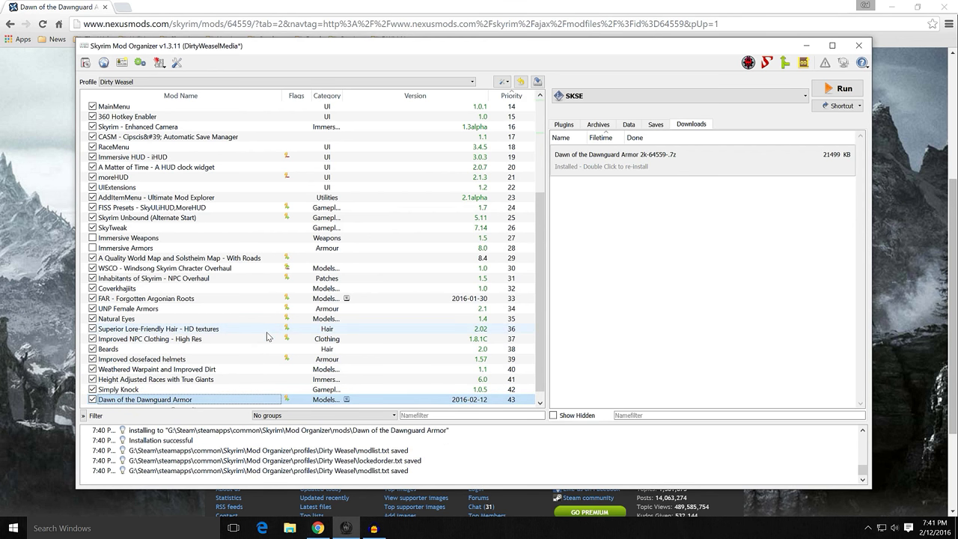
pyautogui.scroll(5, 267, 337)
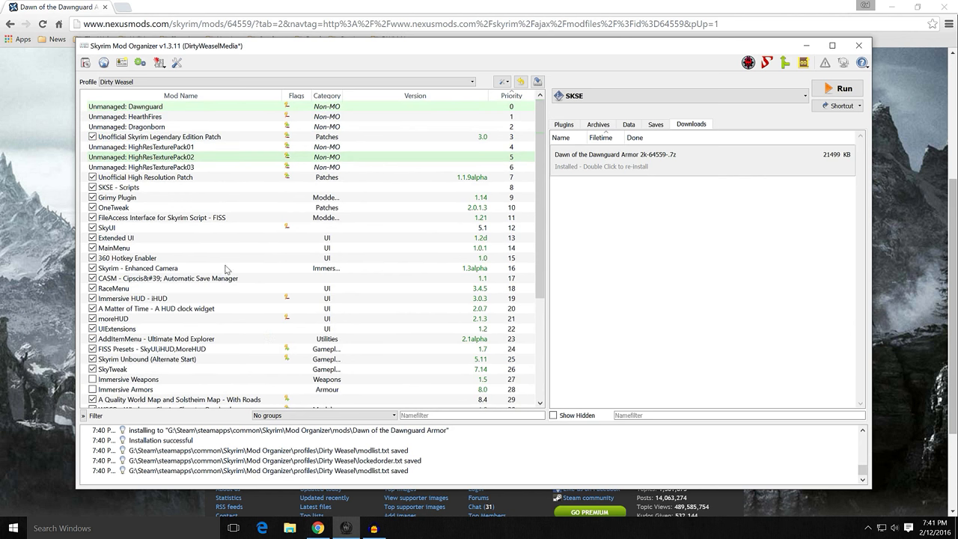
pyautogui.scroll(-5, 225, 217)
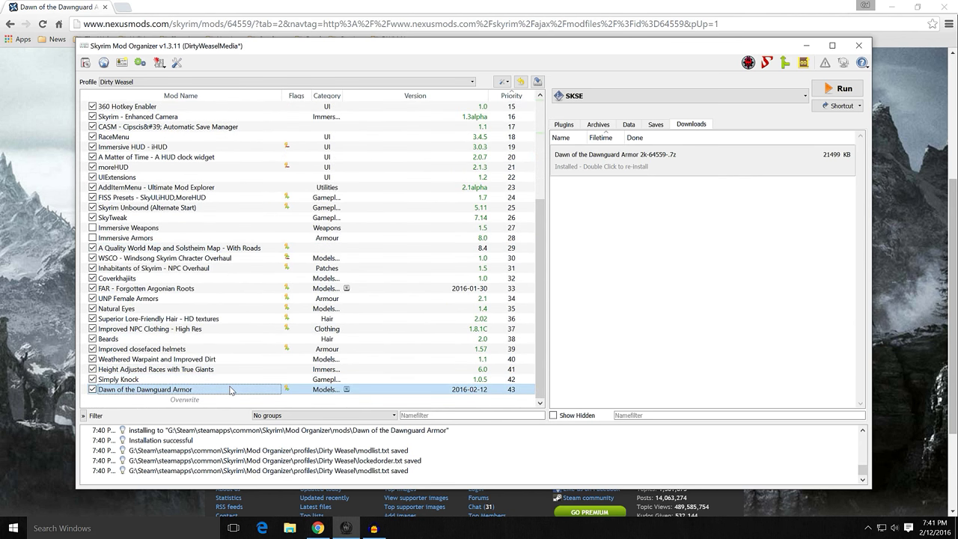
pyautogui.moveTo(231, 390); pyautogui.dragTo(232, 355)
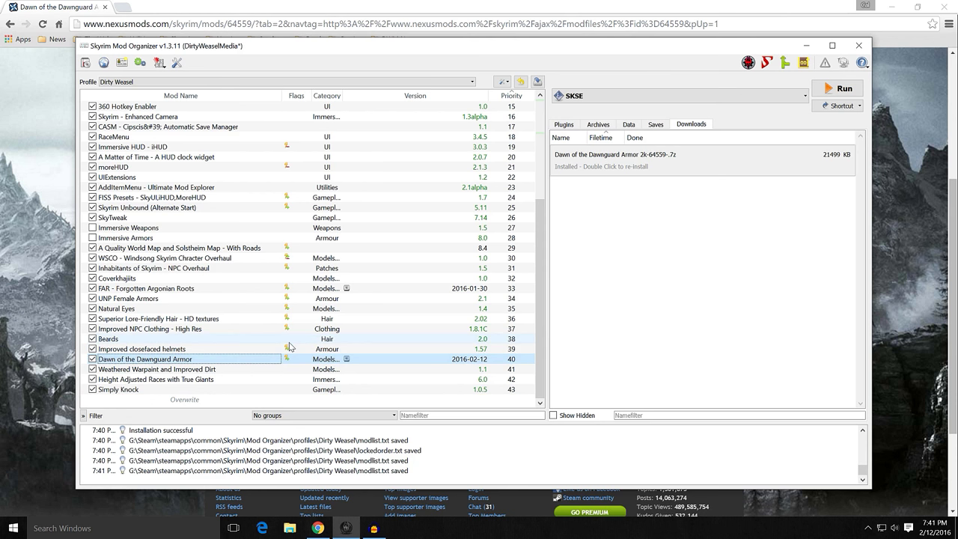
# - Remove the installed Dawn of the Dawnguard Armor 2k archive from the downloads list
pyautogui.rightClick(604, 156)
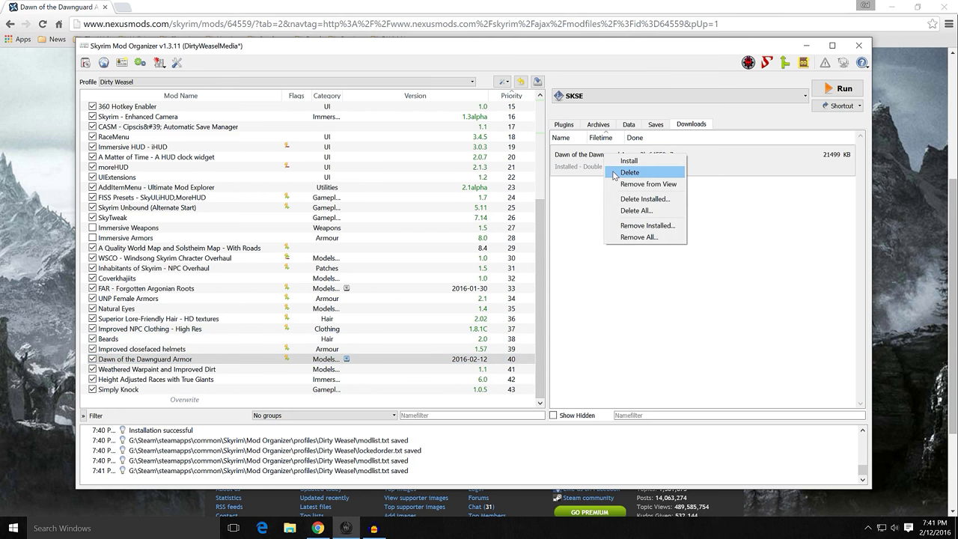